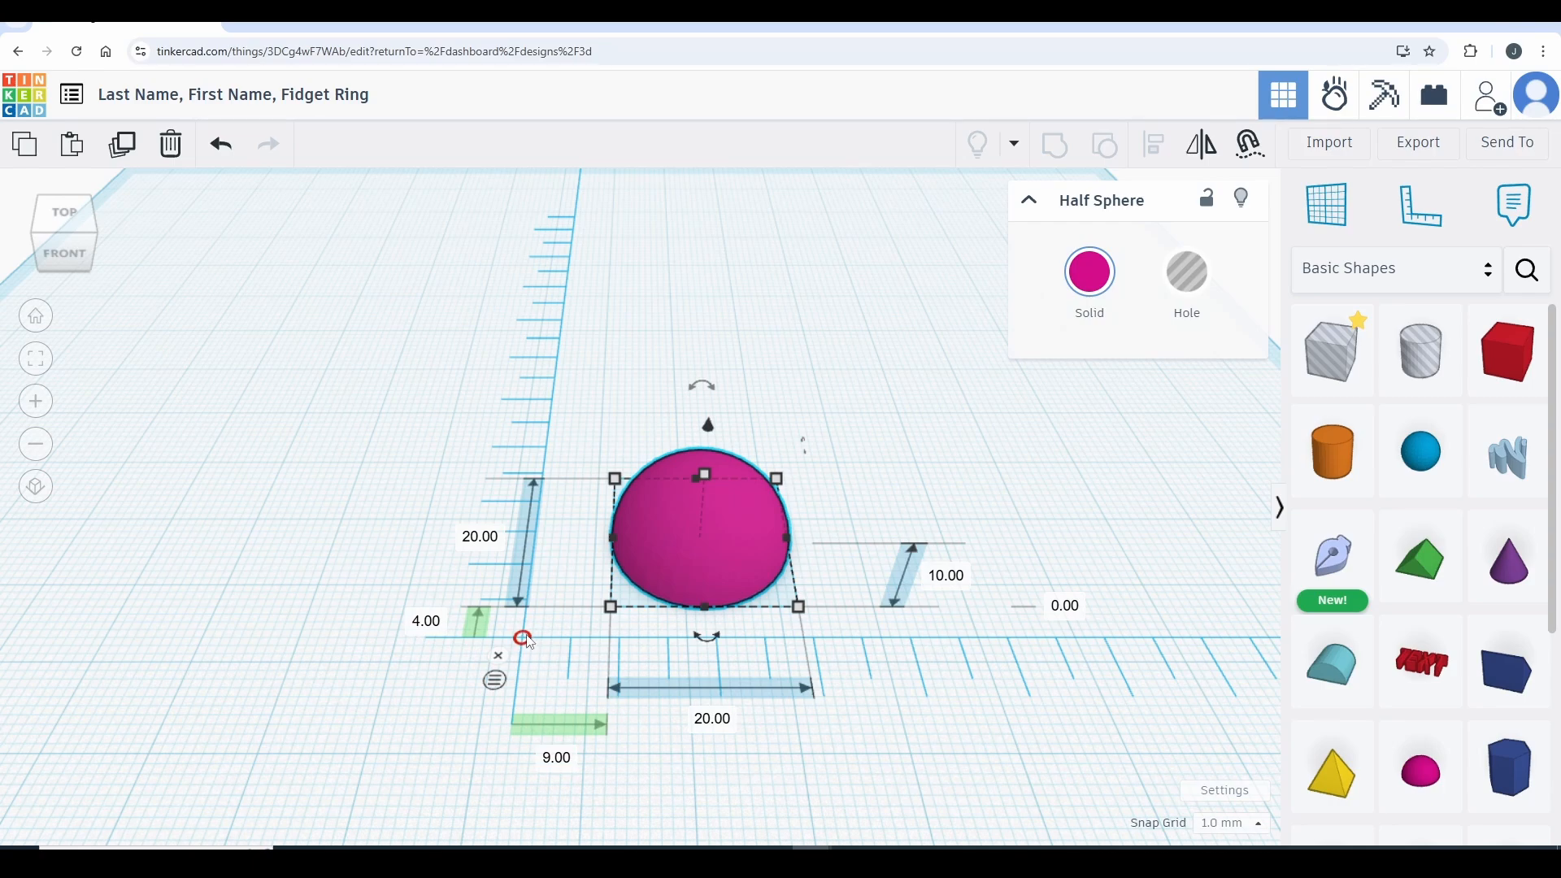
Step: Move the half sphere to the ruler's origin, setting both of its horizontal offsets to 0
left_click_drag(713, 563, 763, 572)
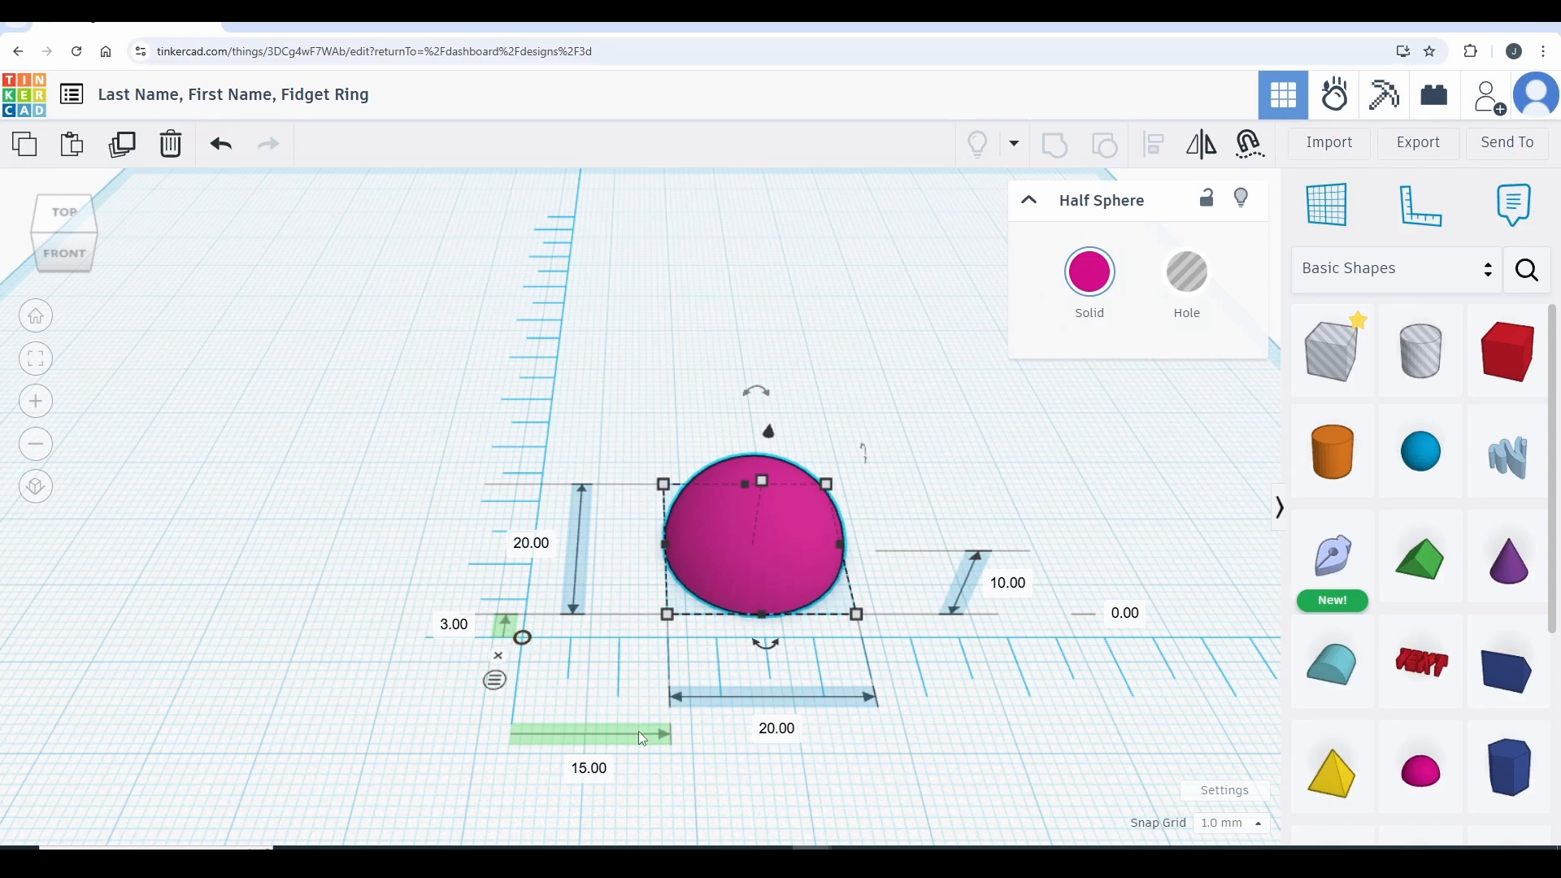
left_click_drag(769, 589, 640, 596)
left_click(364, 635)
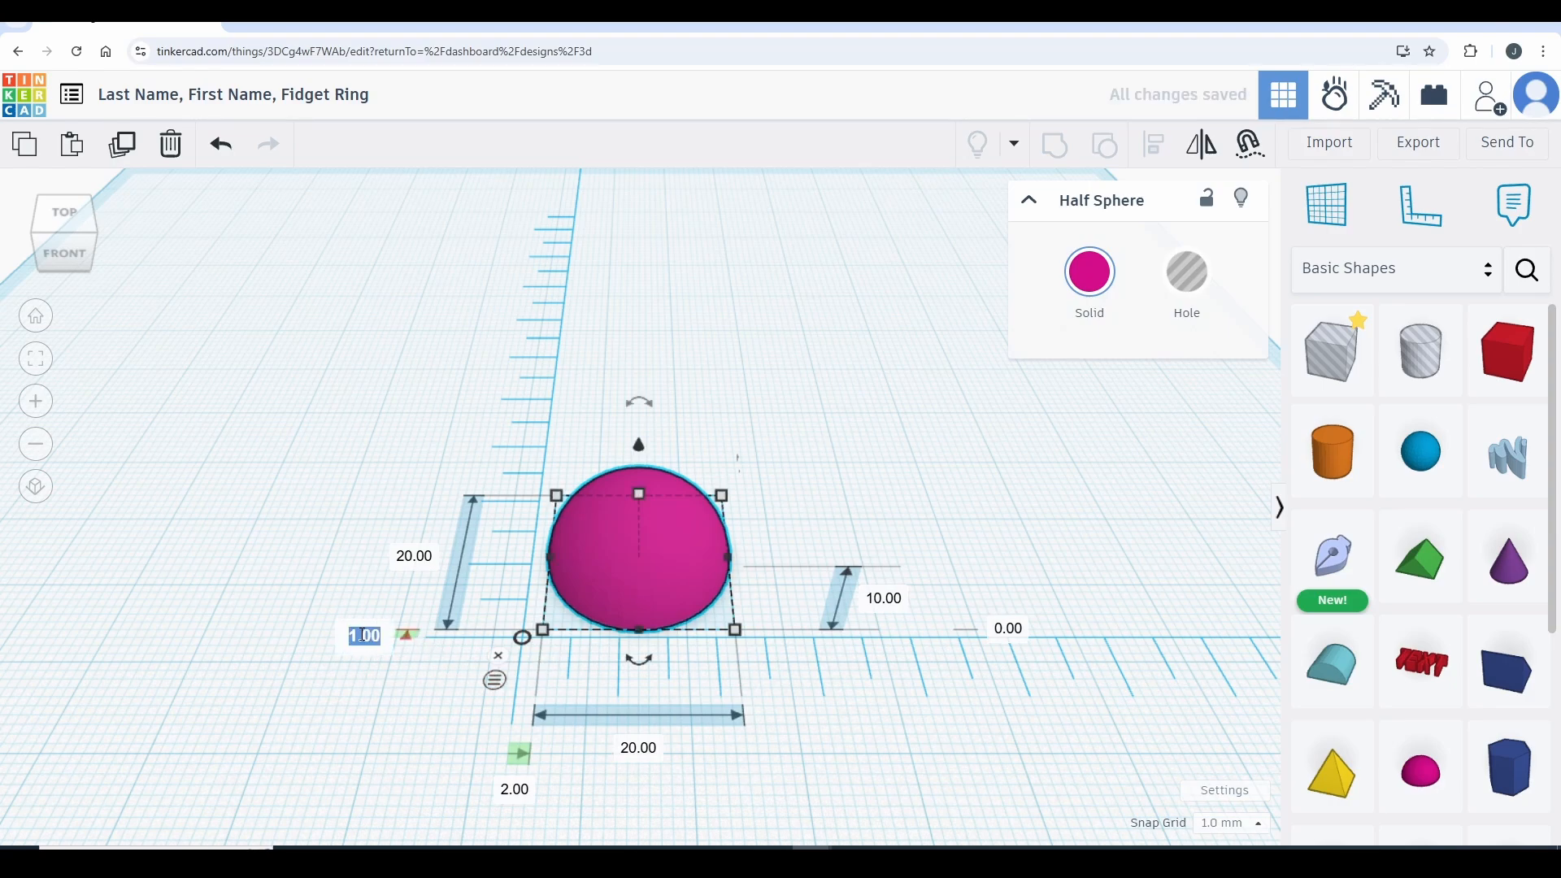
type("0")
key("Tab")
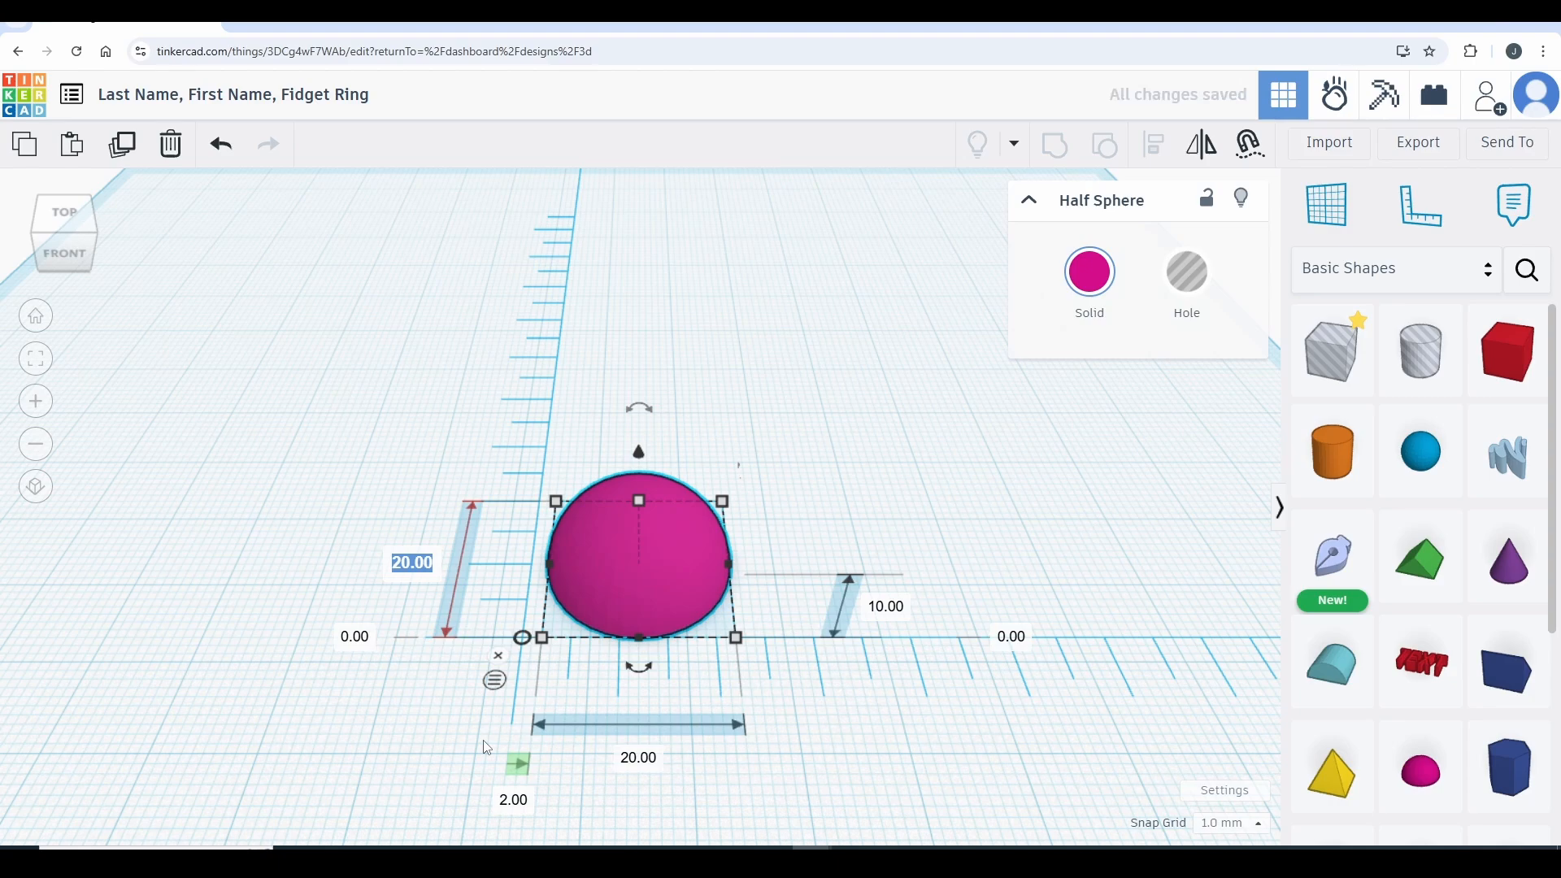
left_click(519, 803)
type("0")
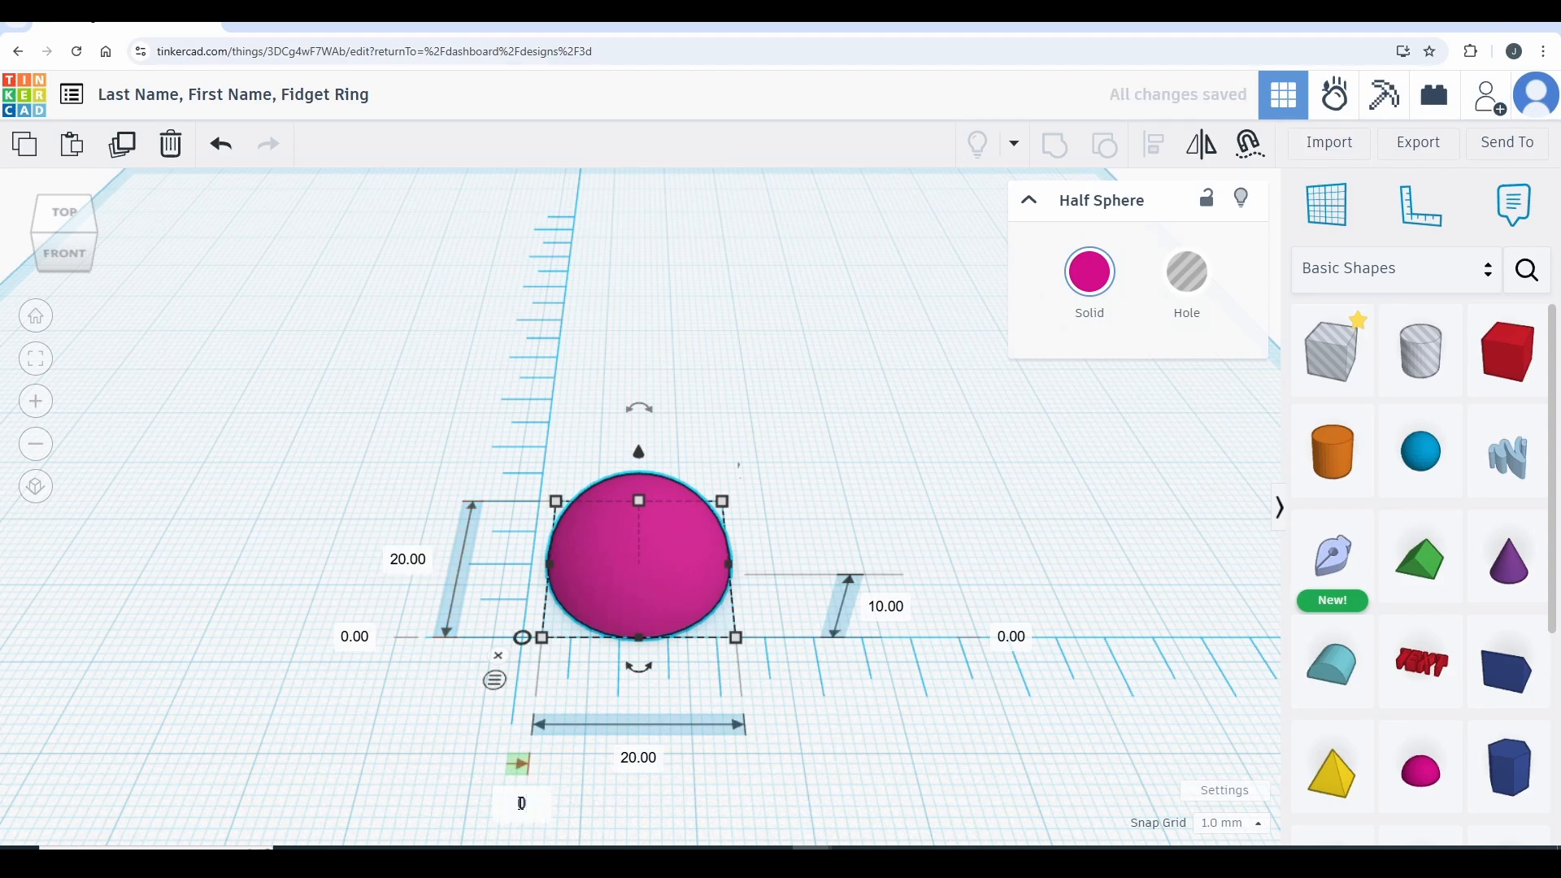
key("Return")
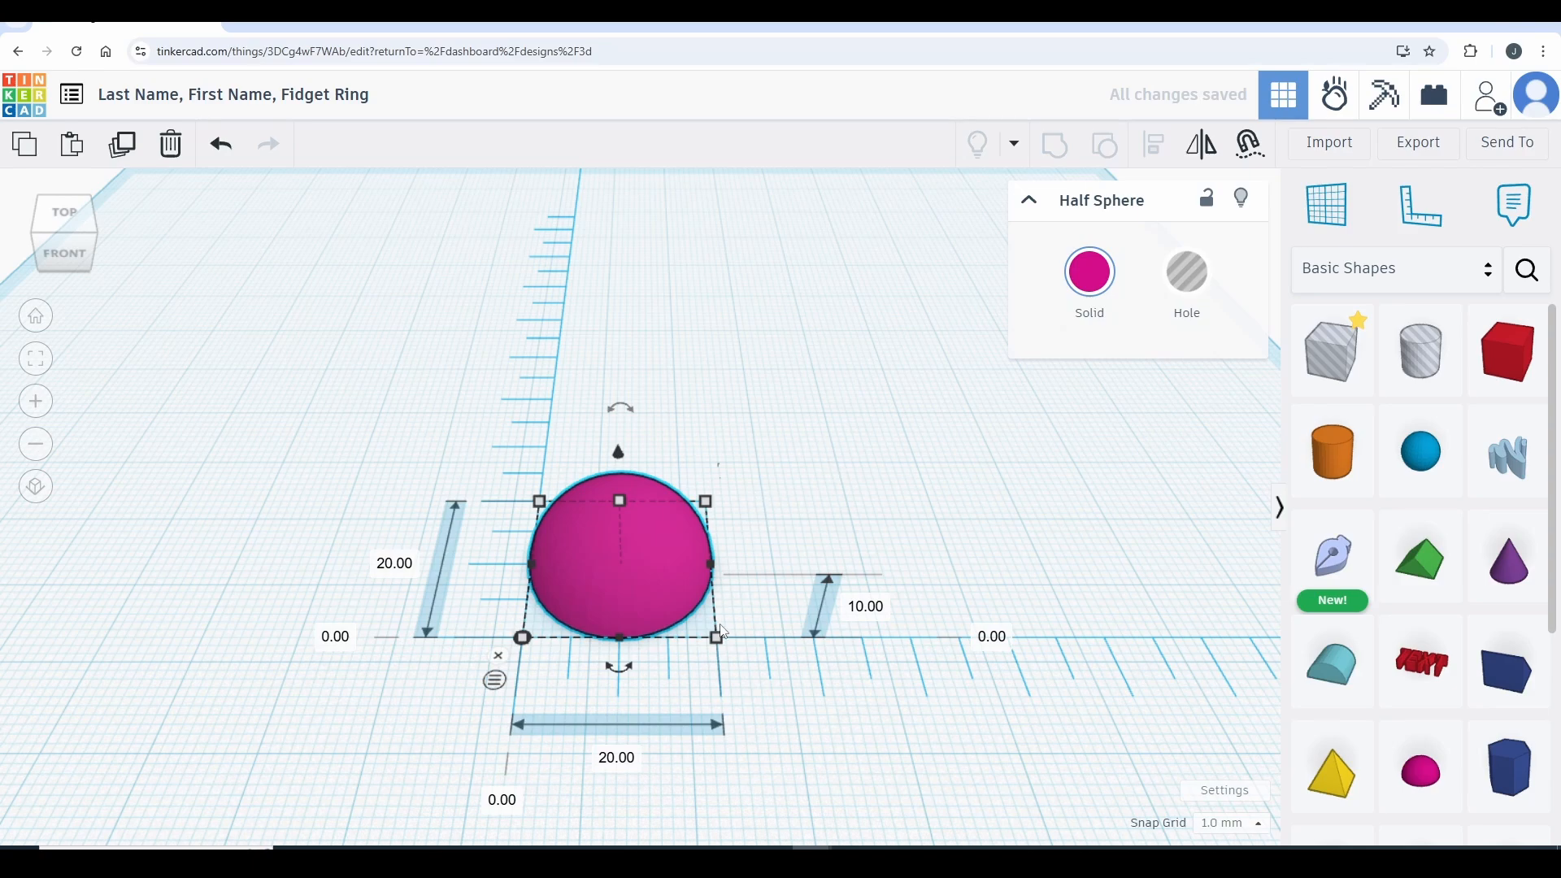
Step: Resize the half sphere to 14 mm wide, 14 mm deep and 5 mm high
right_click_drag(785, 660, 795, 628)
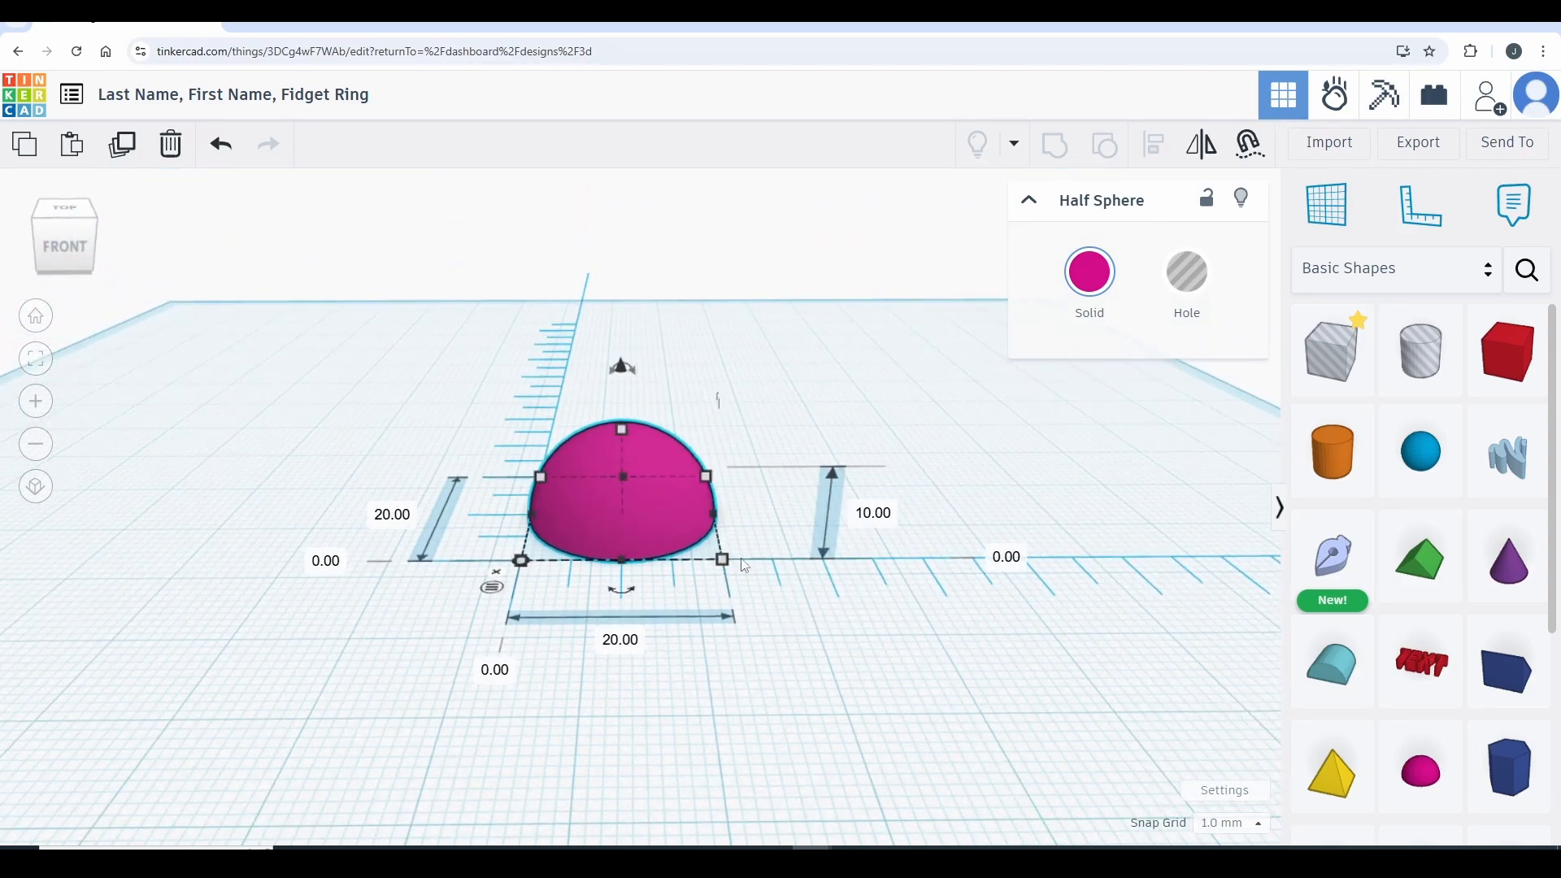
left_click(618, 643)
type("14")
key("Return")
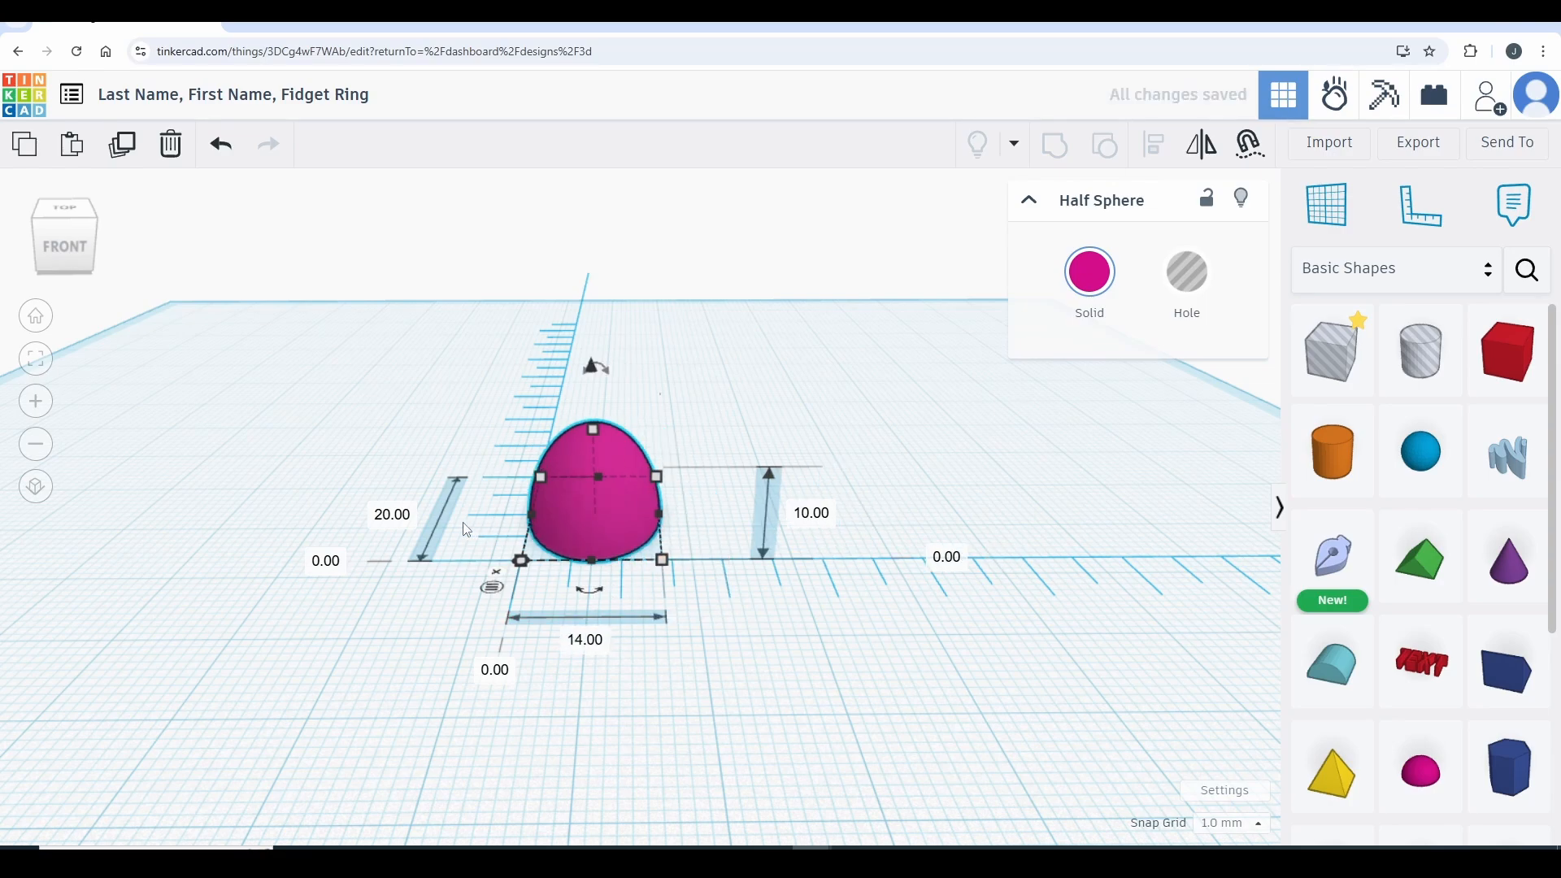
left_click(399, 514)
type("14")
key("Return")
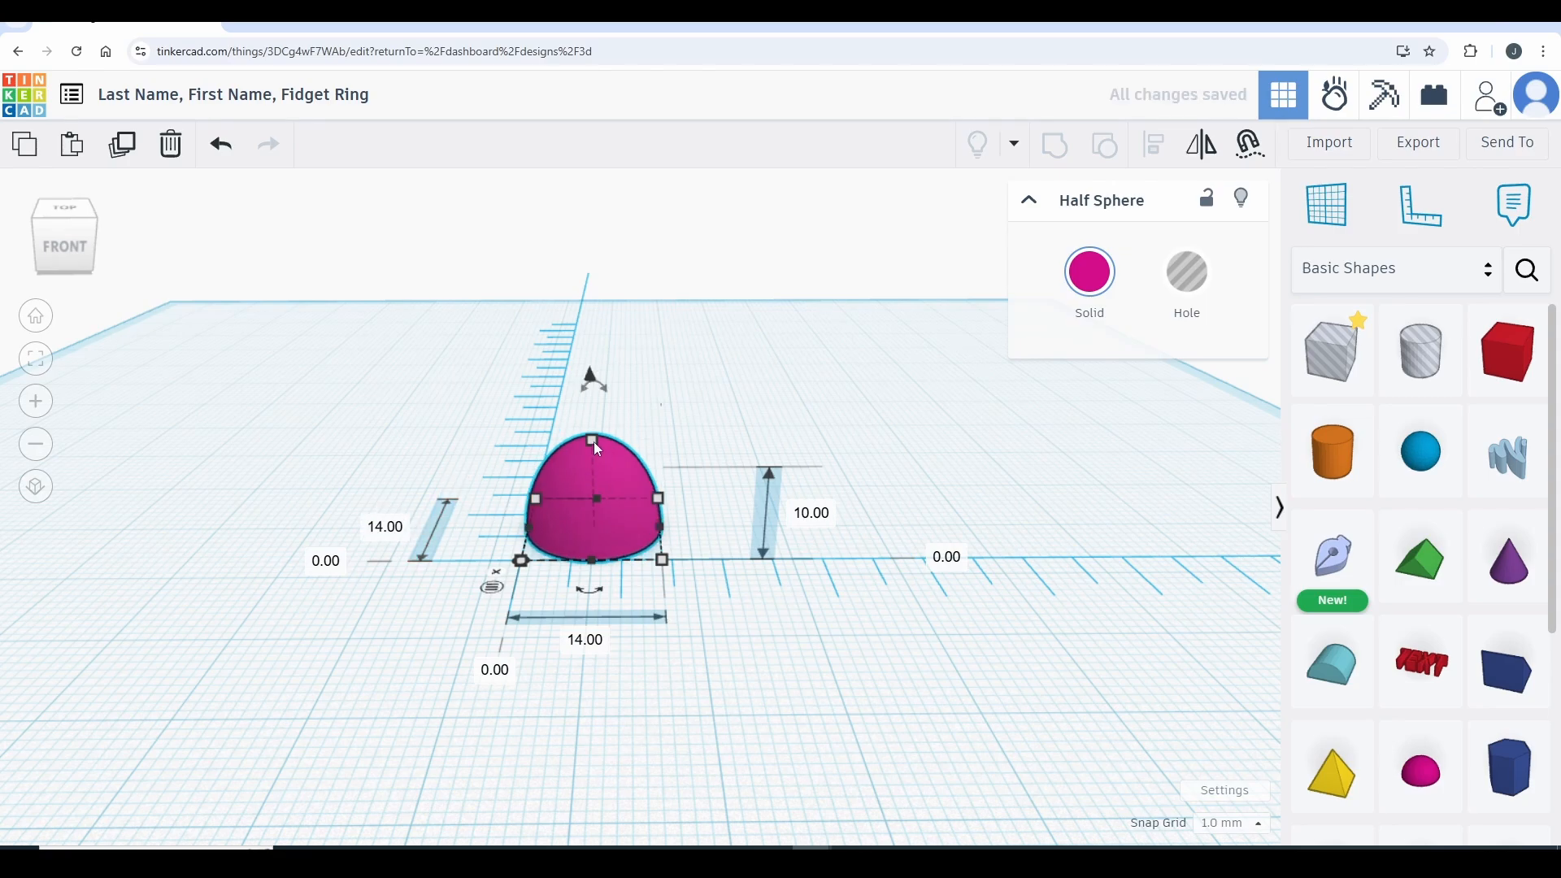
left_click(817, 515)
type("5")
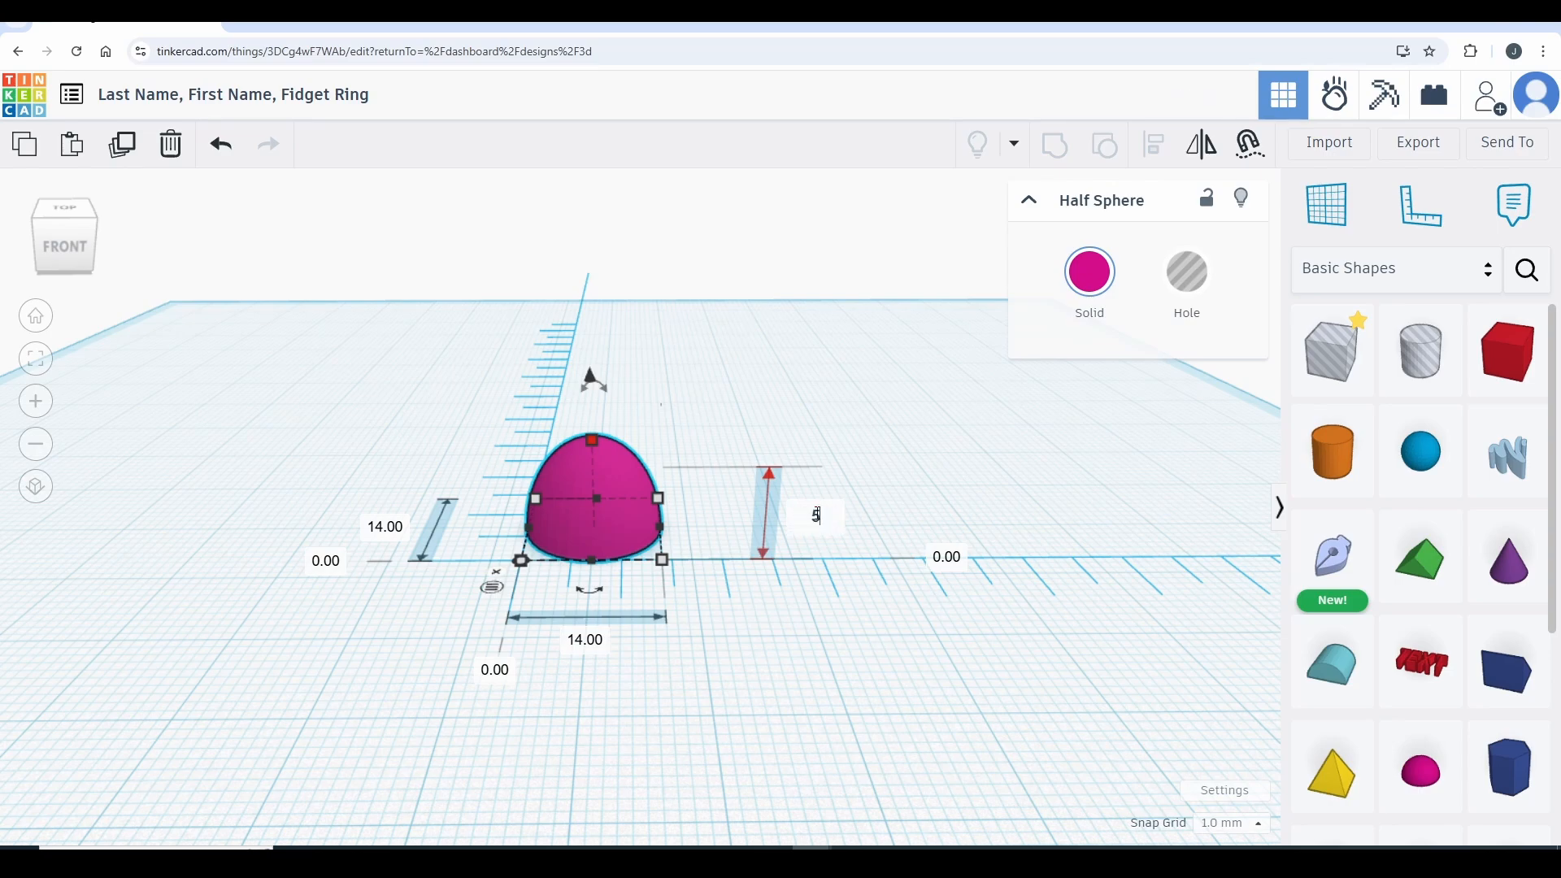
key("Return")
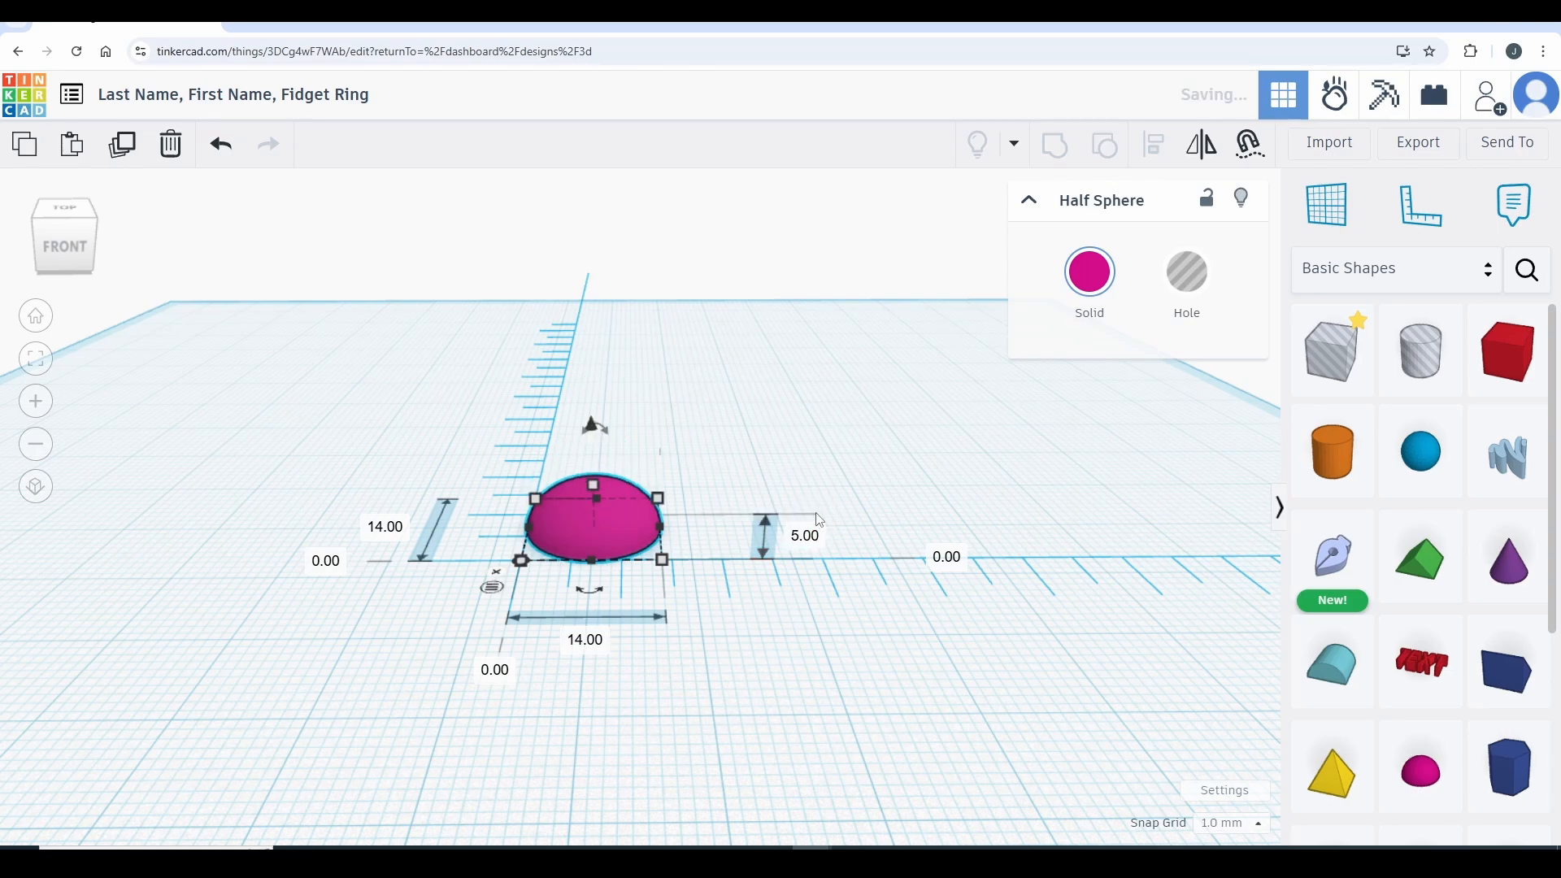
left_click(816, 514)
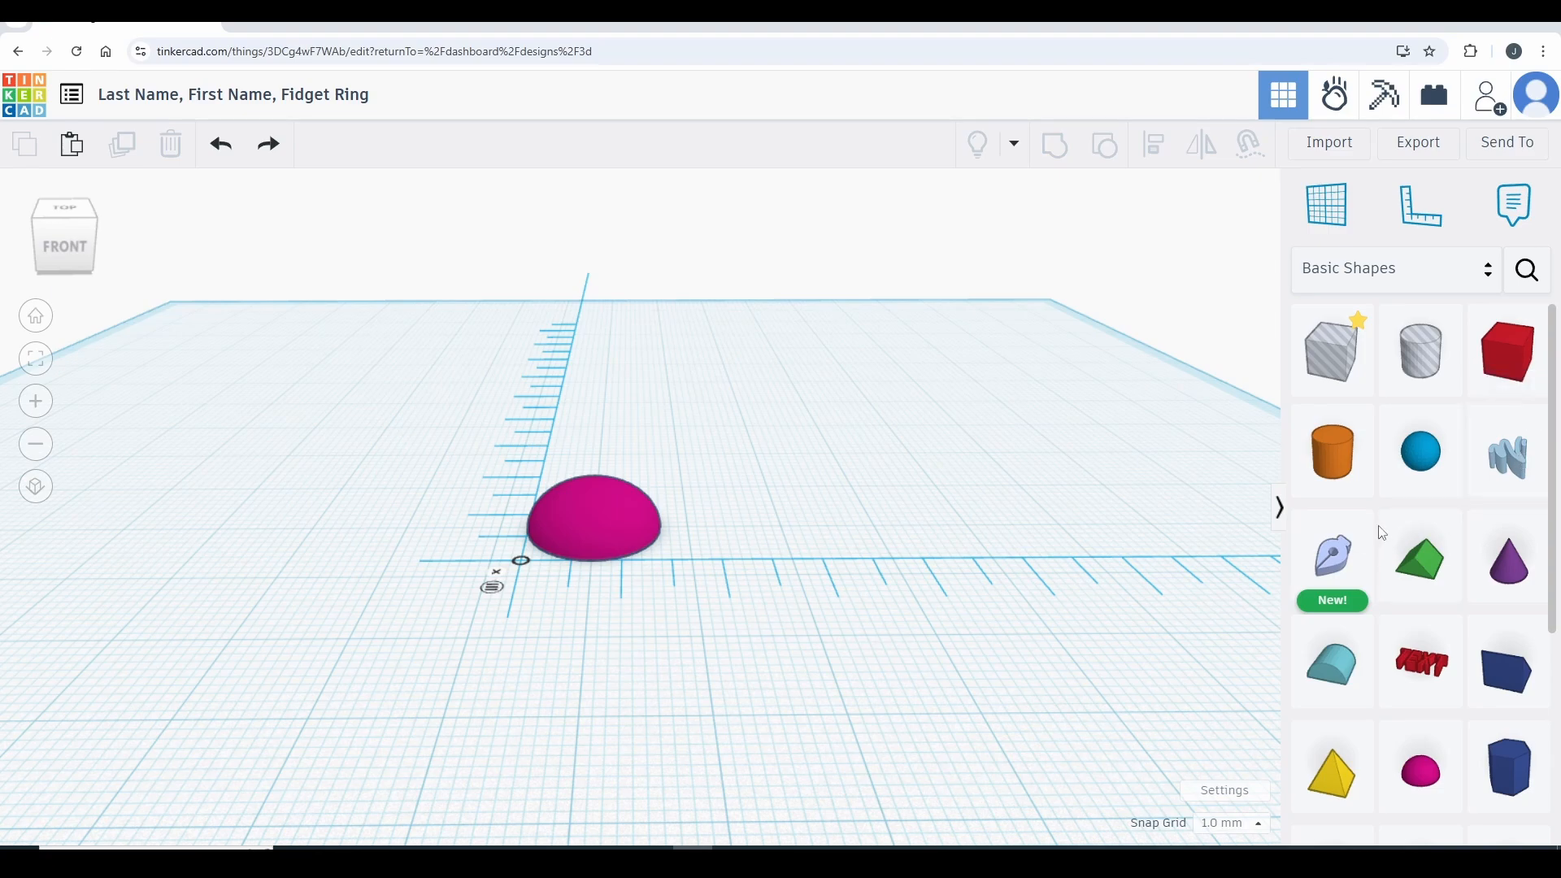
Step: Add a solid cylinder beside the half sphere and size it 8 mm wide, 8 mm deep and 5.5 mm high
left_click_drag(1343, 469, 871, 520)
middle_click_drag(853, 231, 735, 244)
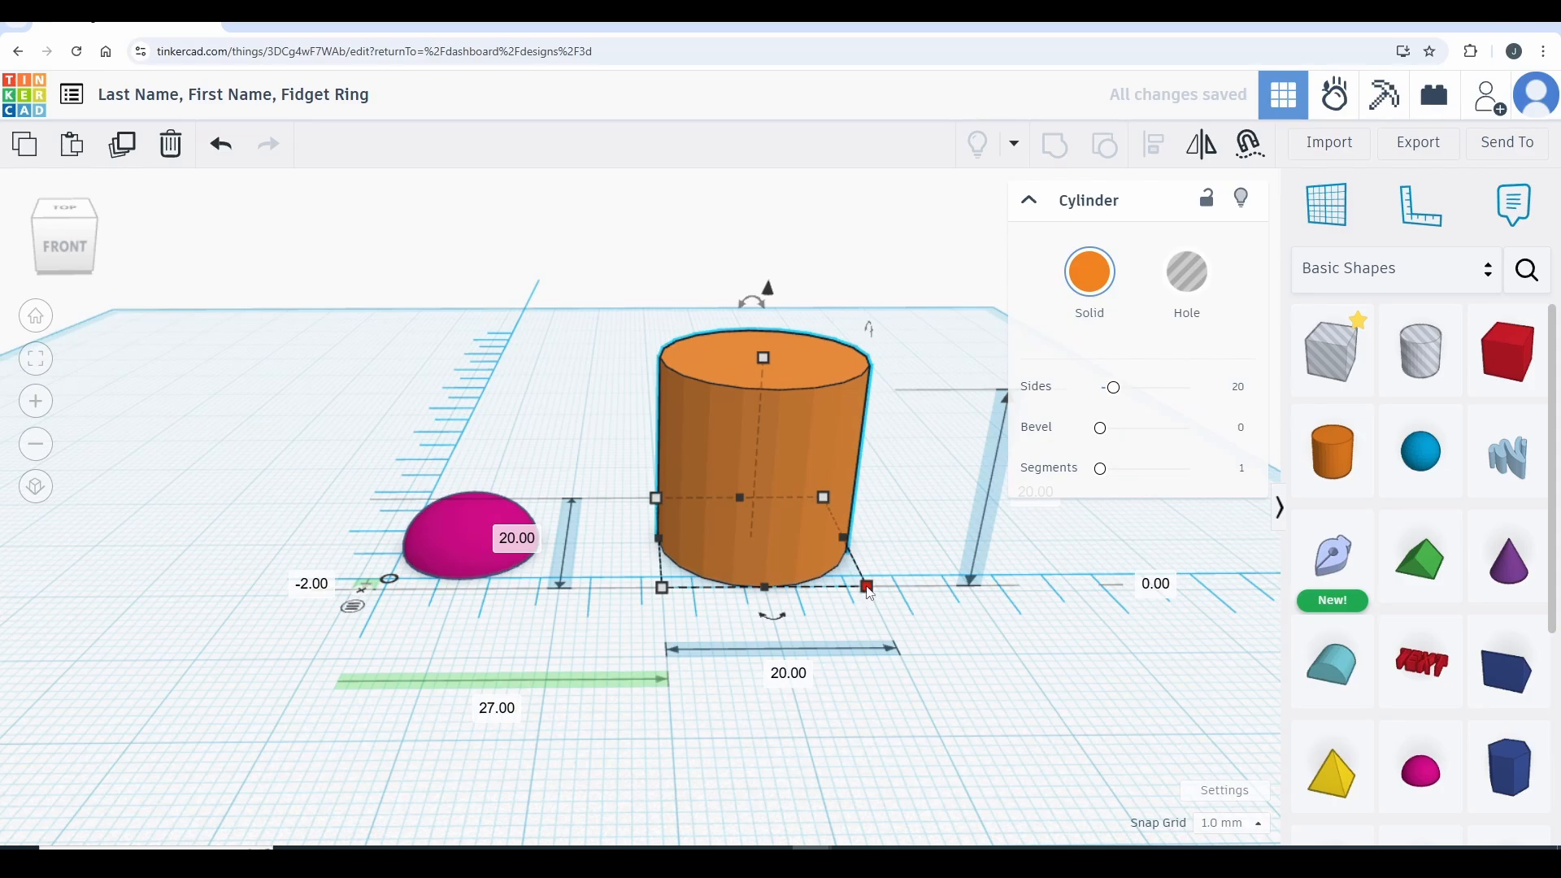
left_click(784, 674)
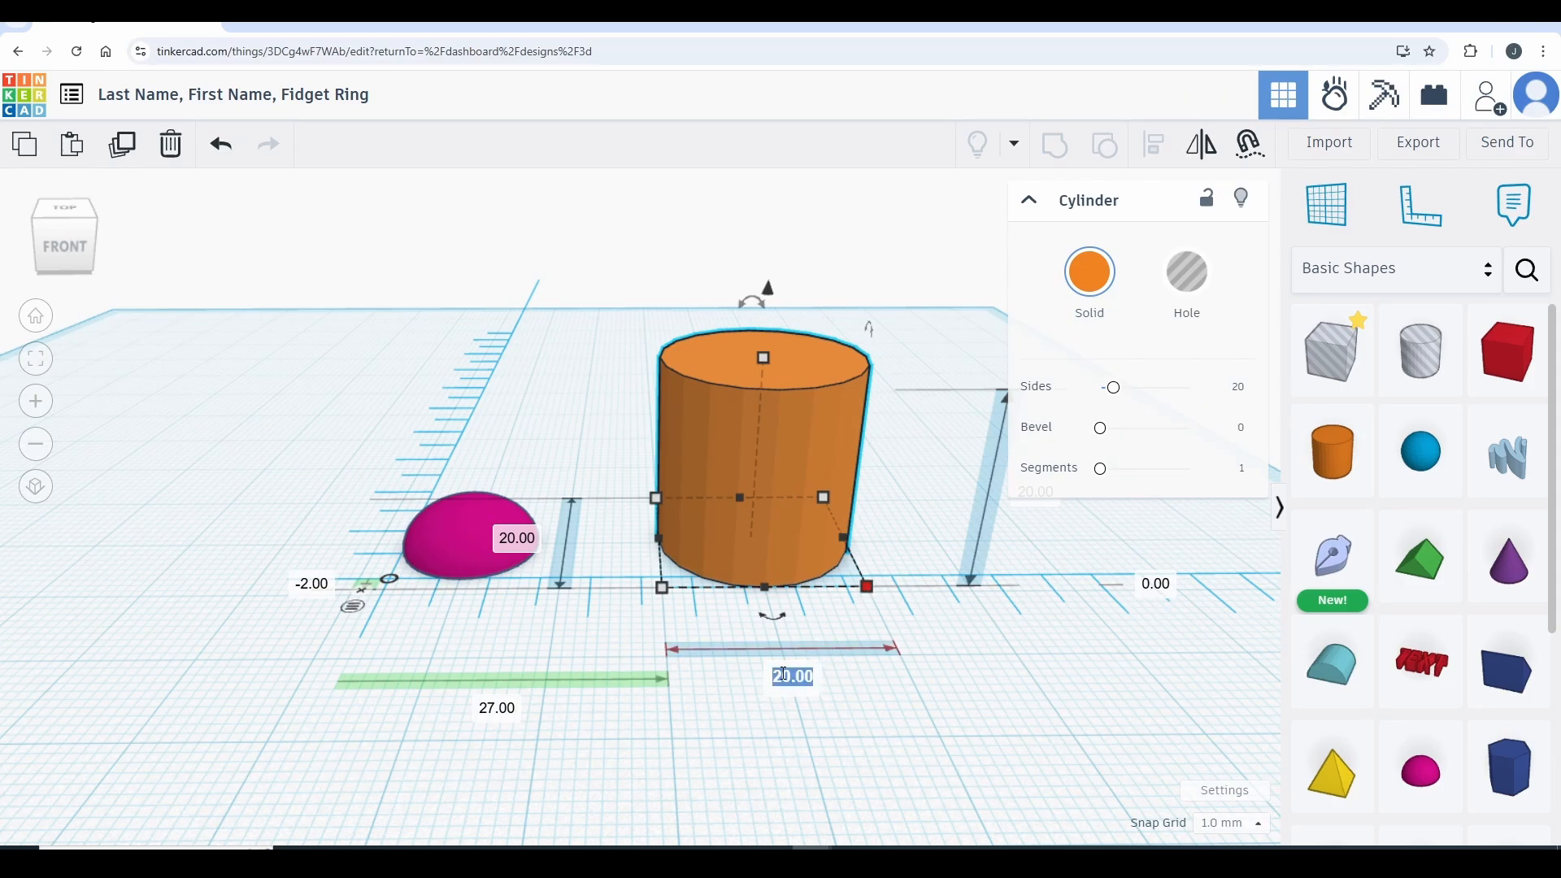
type("8")
key("Return")
left_click(520, 539)
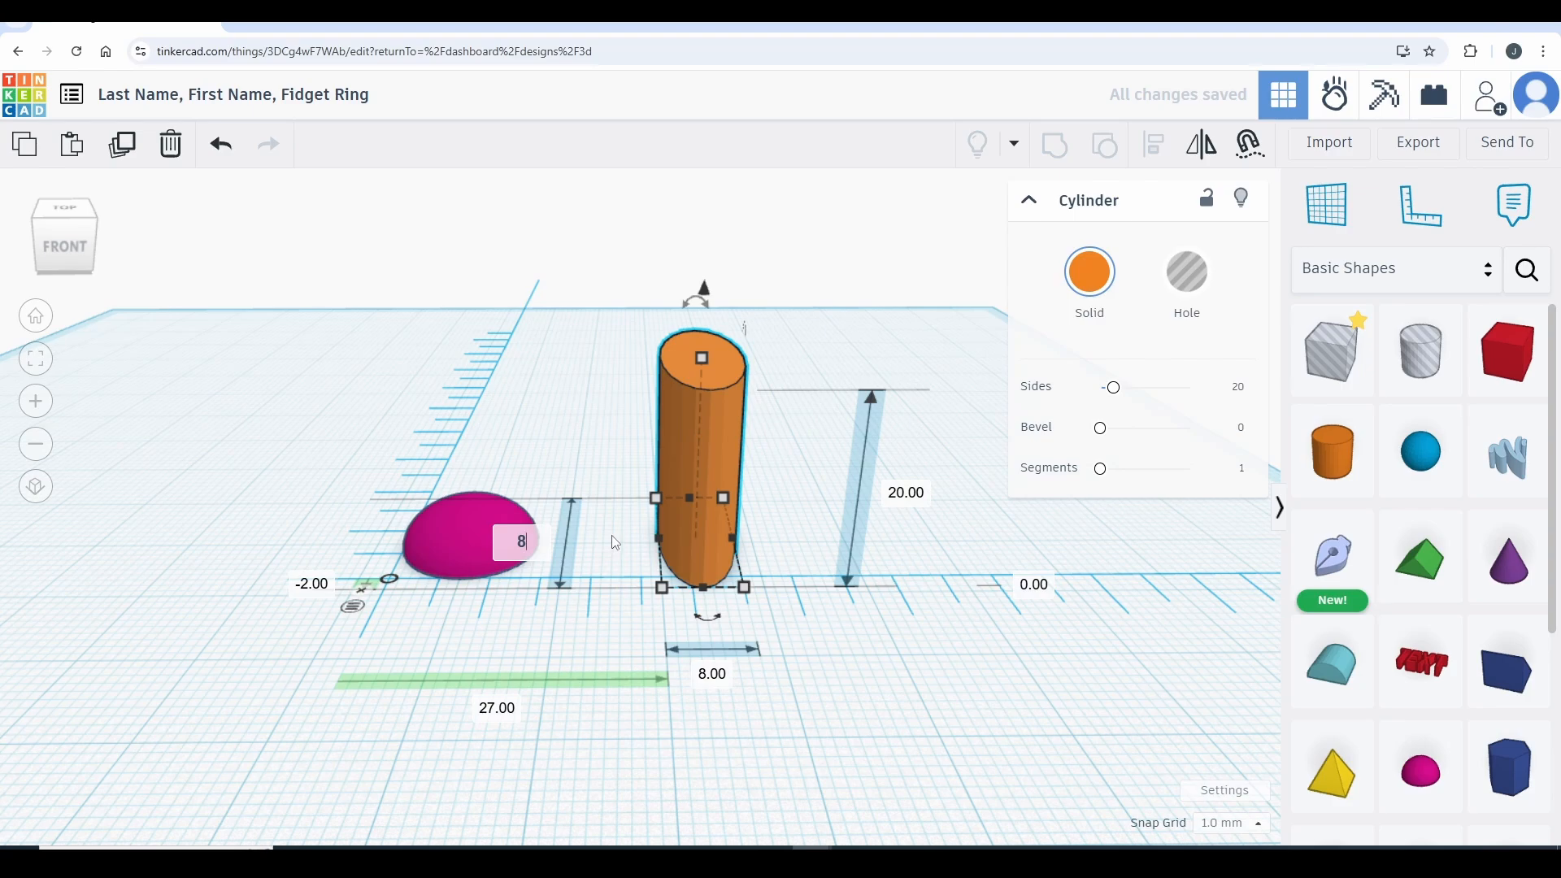
key("Return")
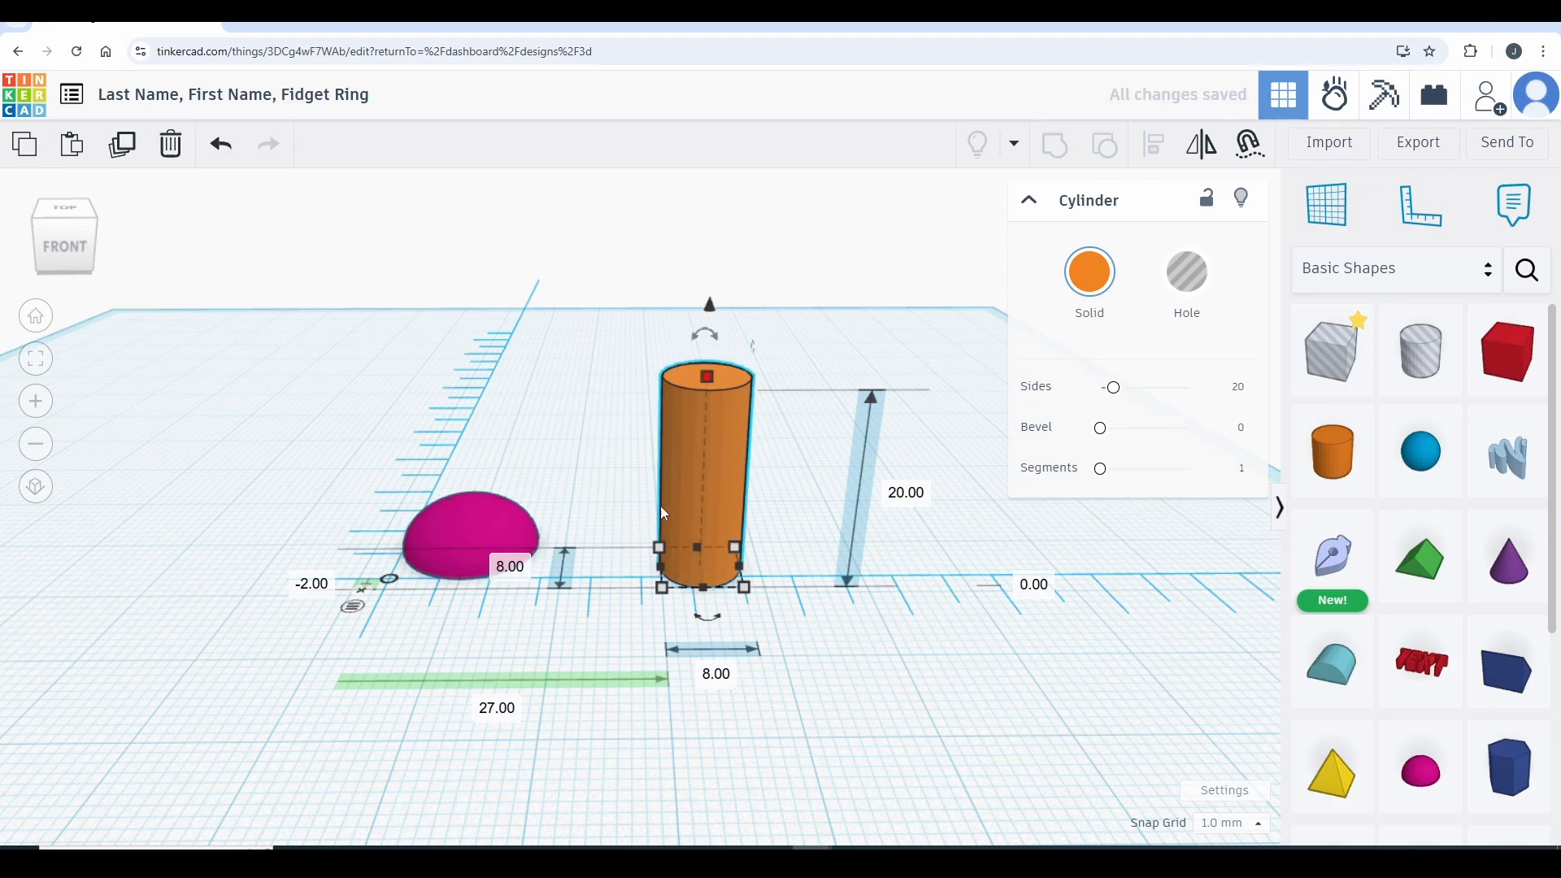
left_click(914, 496)
type("5.5")
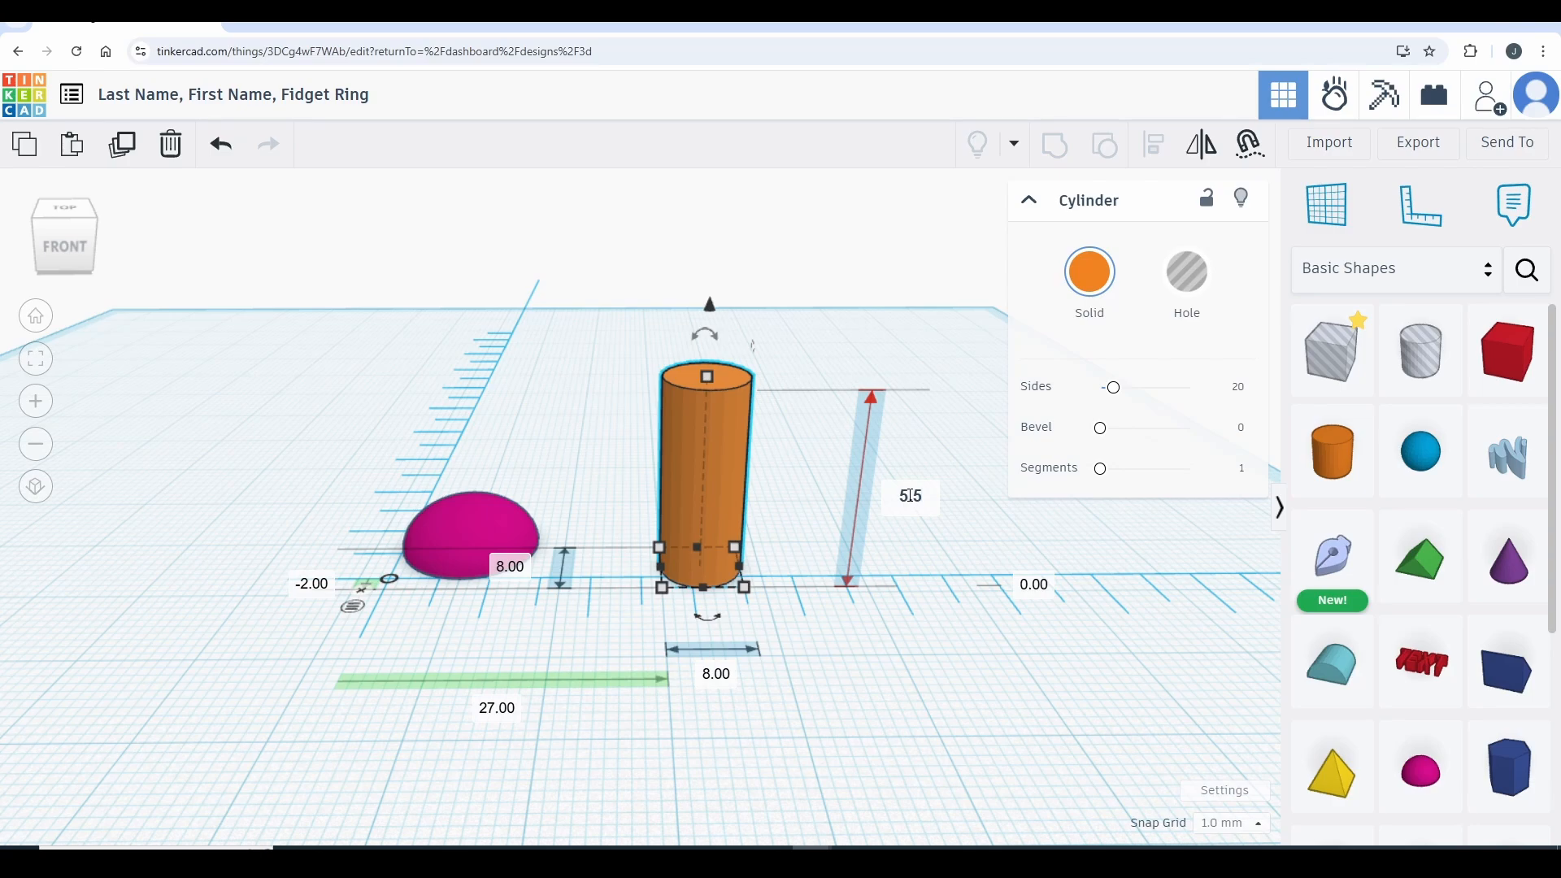
key("Return")
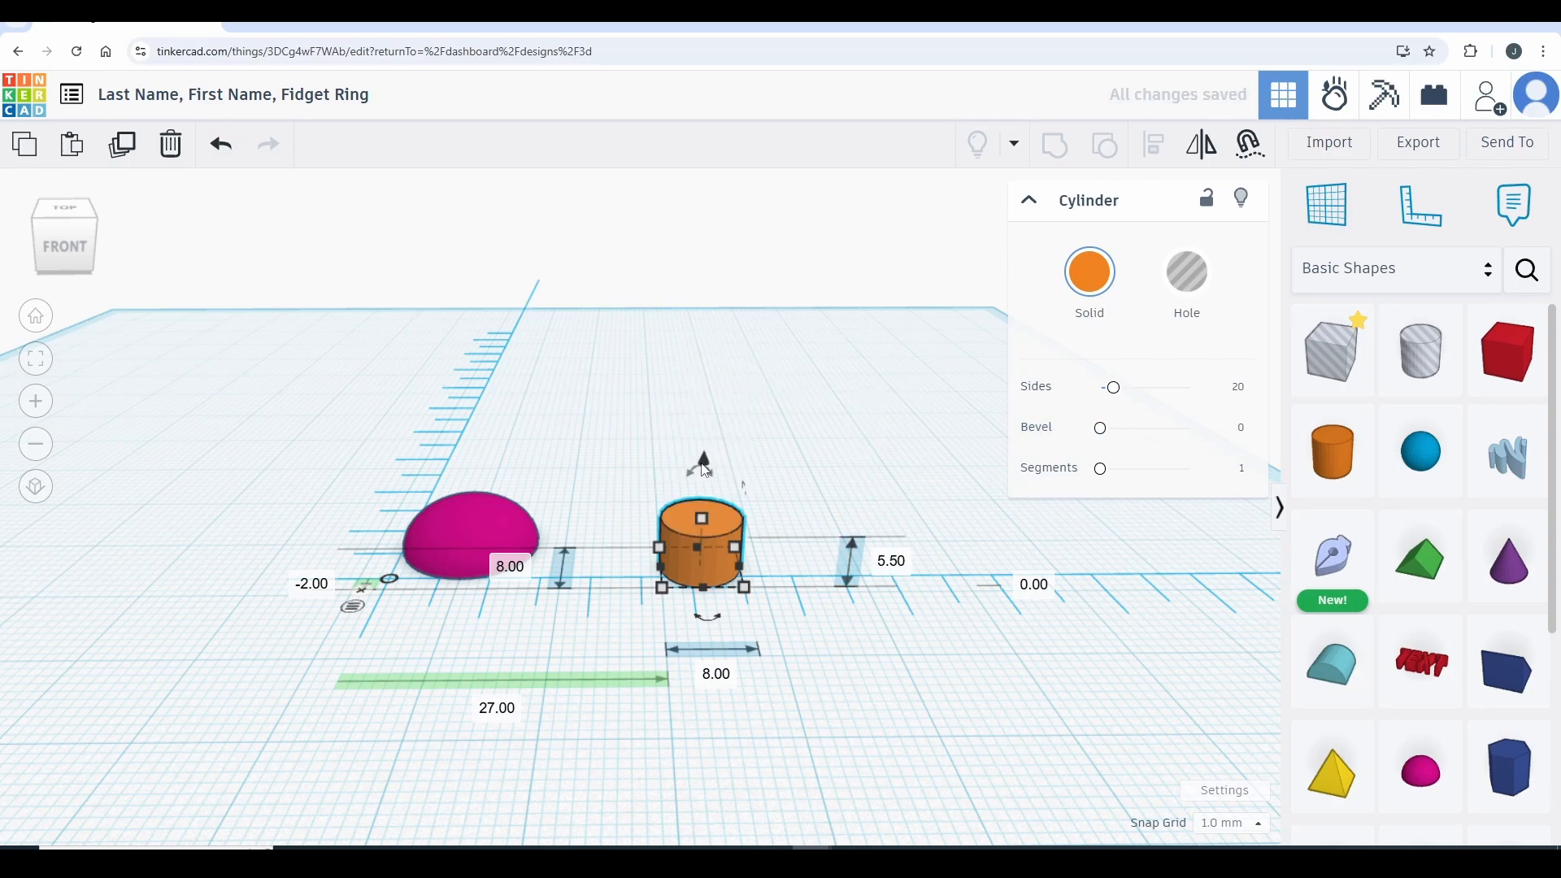
Step: Raise the cylinder 2 mm above the workplane and move it over the middle of the half sphere
left_click_drag(707, 467, 705, 451)
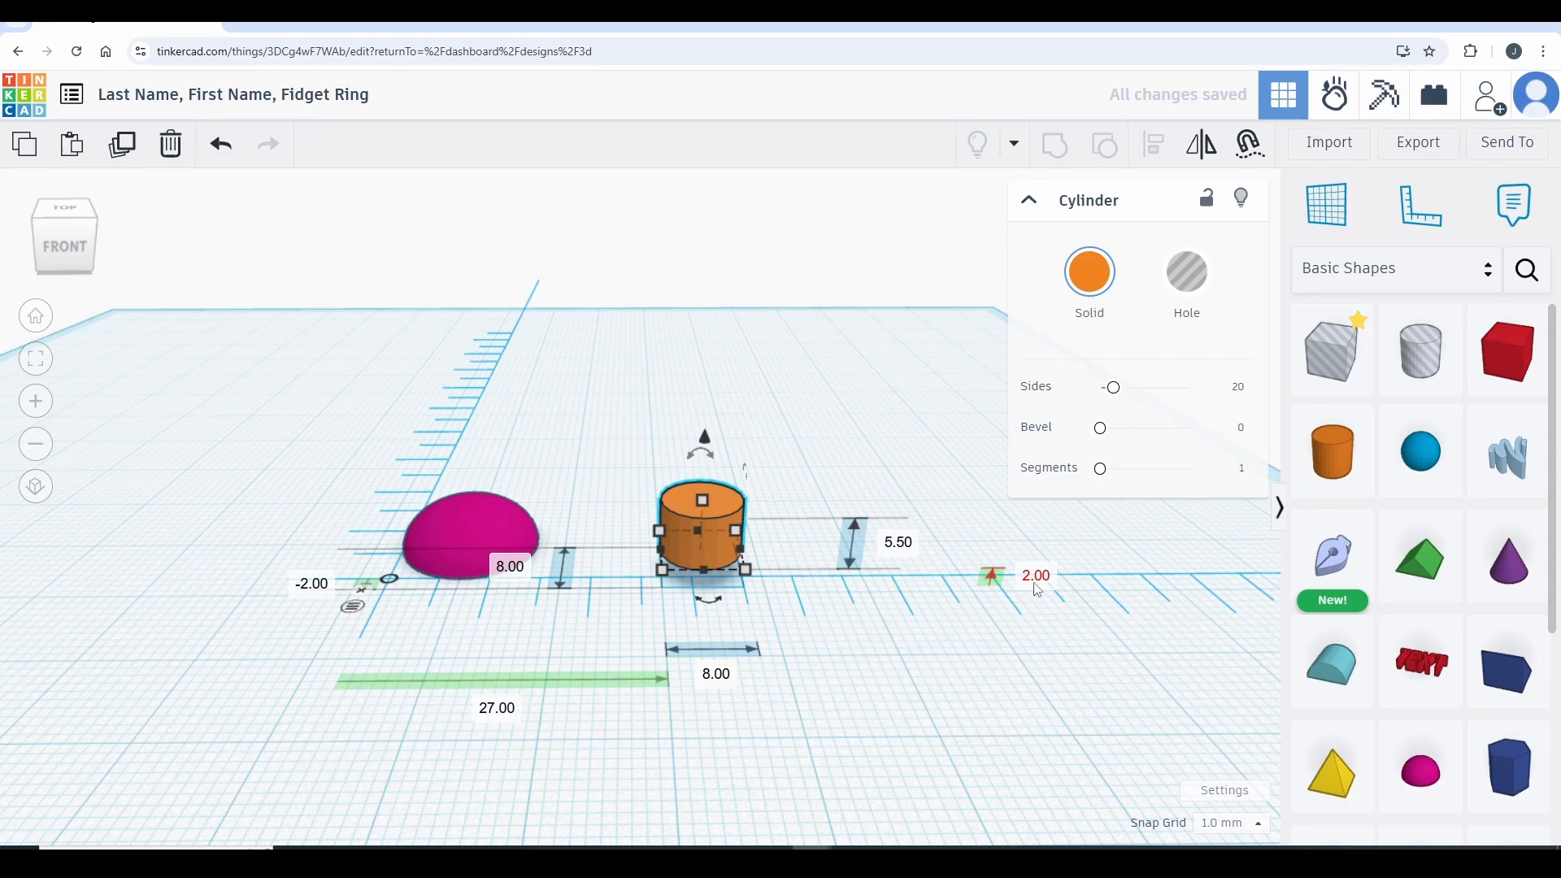
left_click(784, 387)
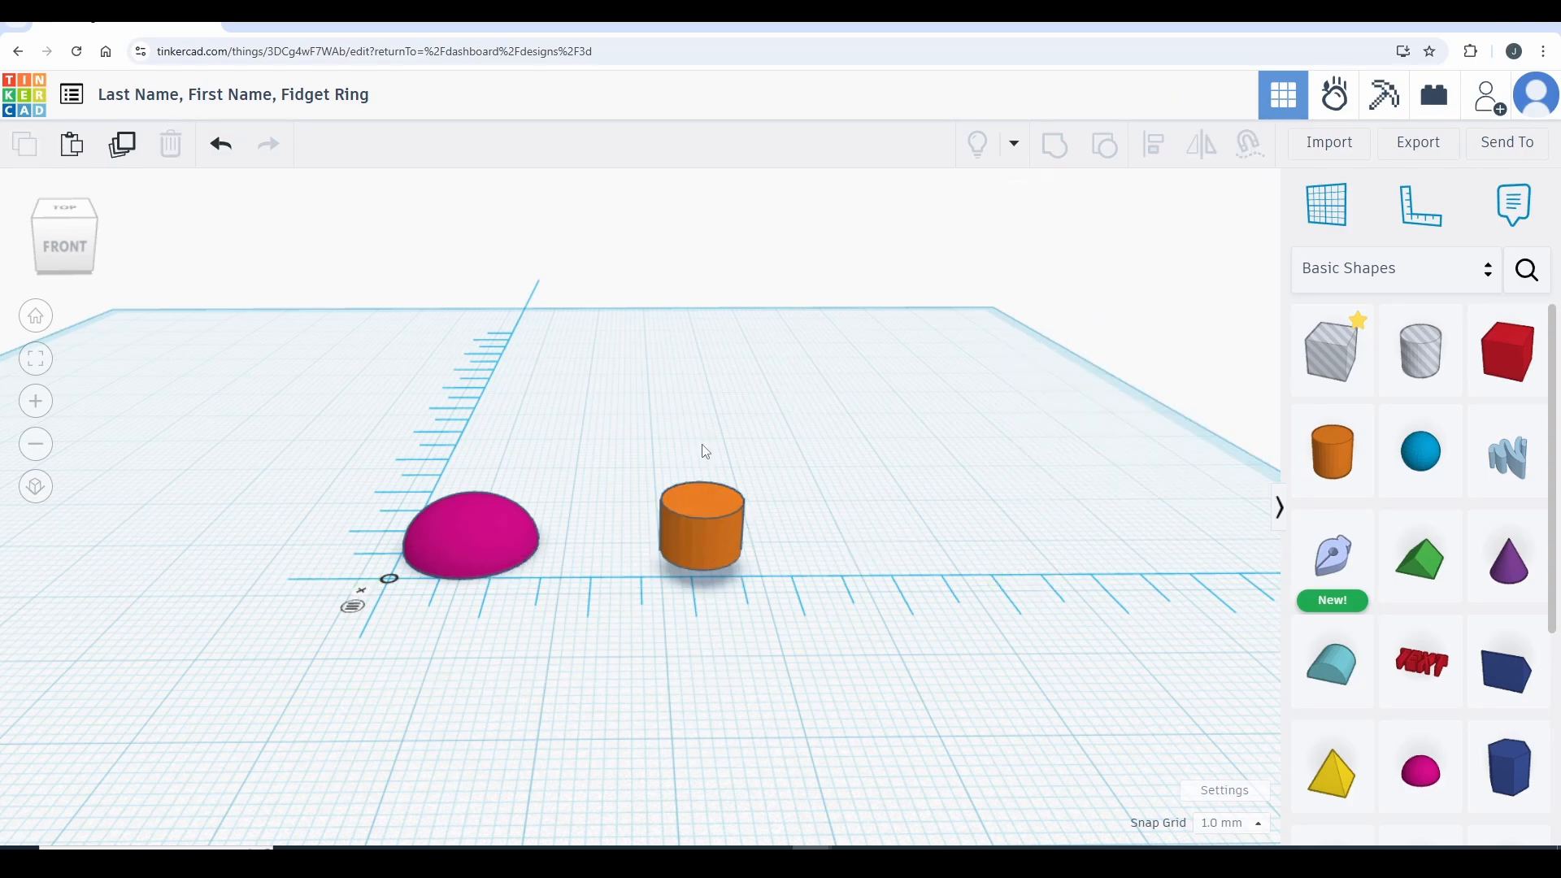
right_click_drag(706, 452, 696, 562)
left_click_drag(686, 616, 465, 582)
right_click_drag(331, 510, 379, 553)
middle_click_drag(504, 526, 696, 458)
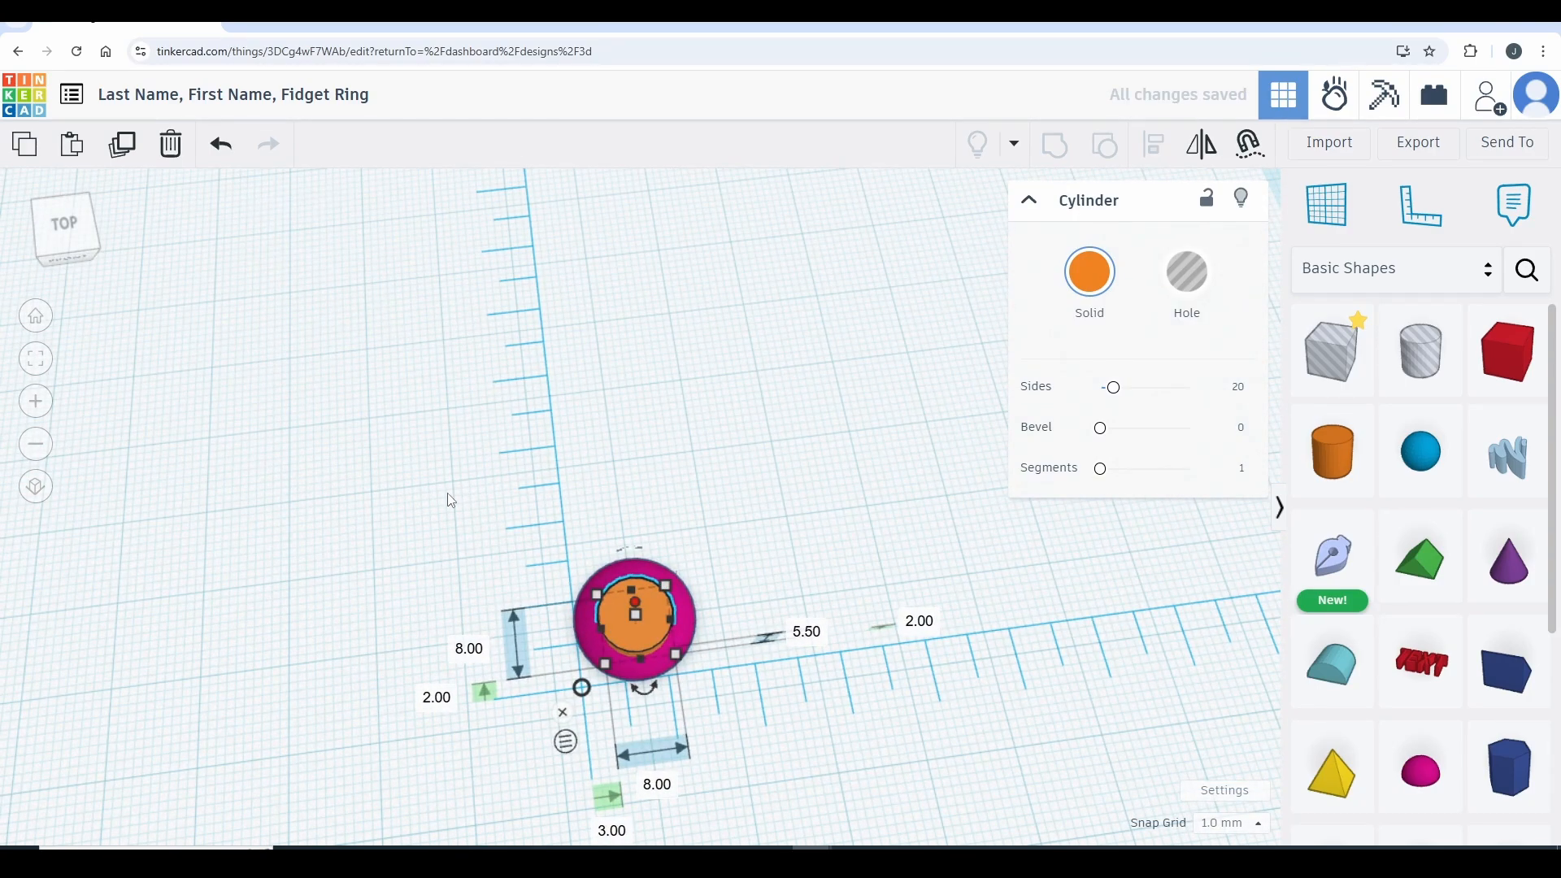
Step: Align the cylinder and half sphere by their centers in both horizontal directions and group them into one shape
left_click_drag(434, 485, 794, 759)
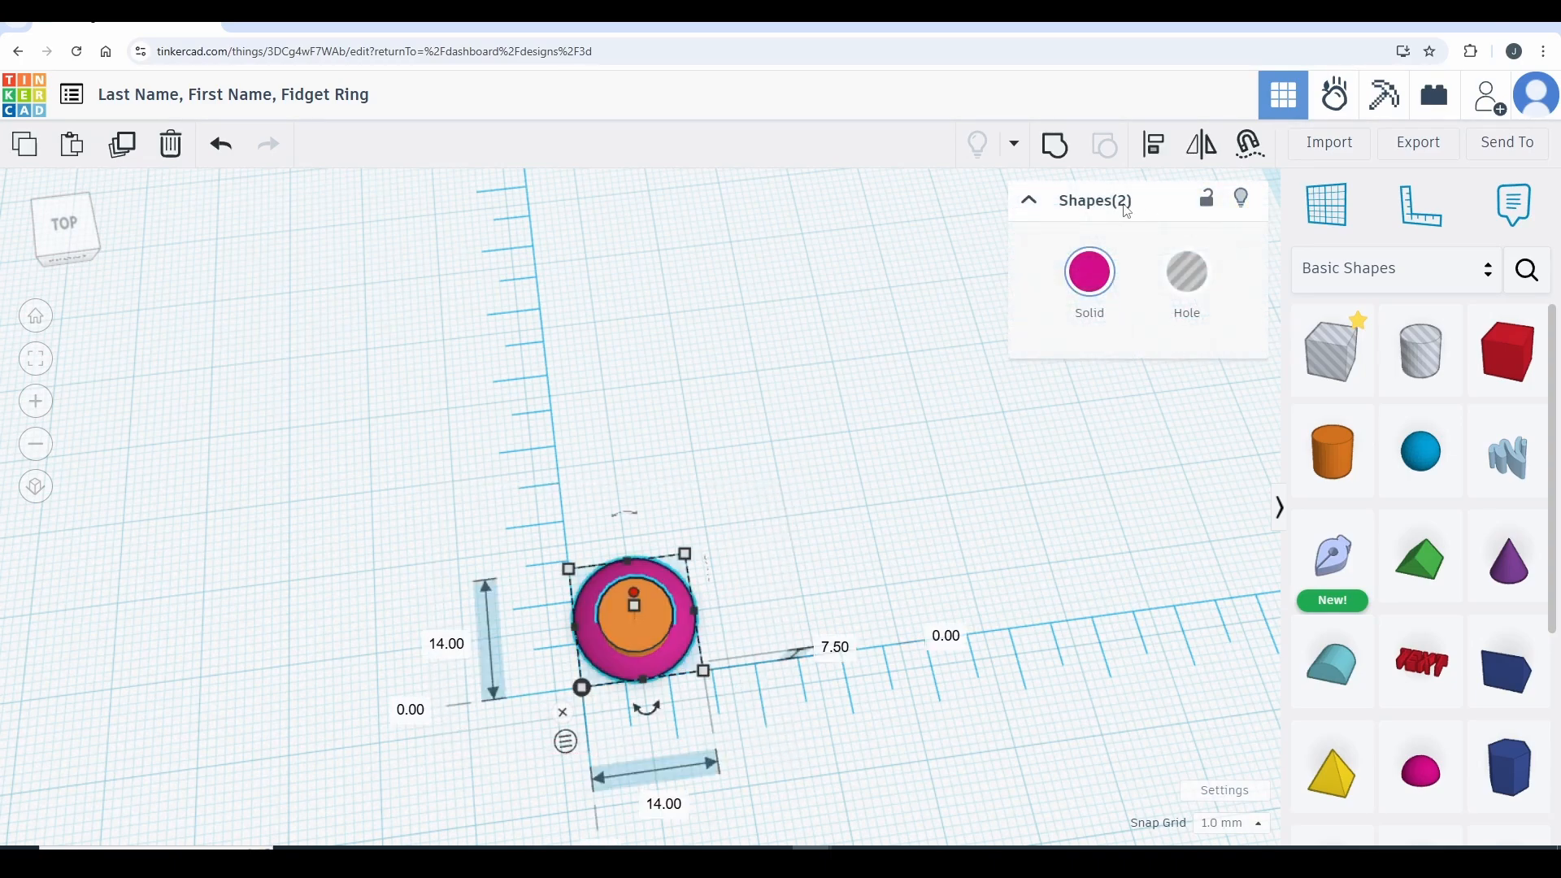
left_click(1155, 160)
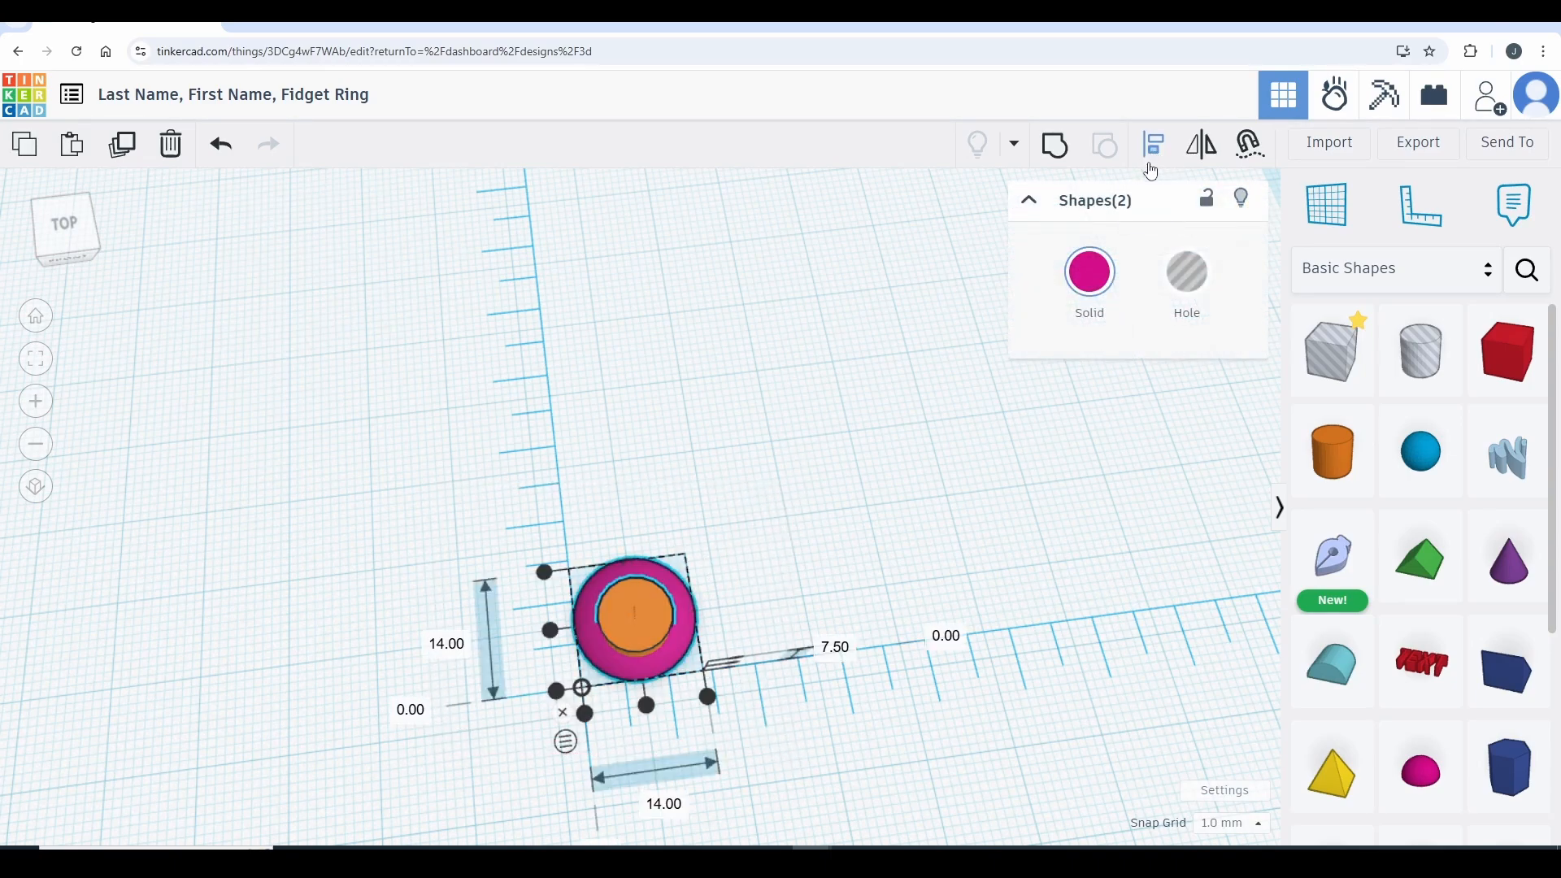
left_click(552, 632)
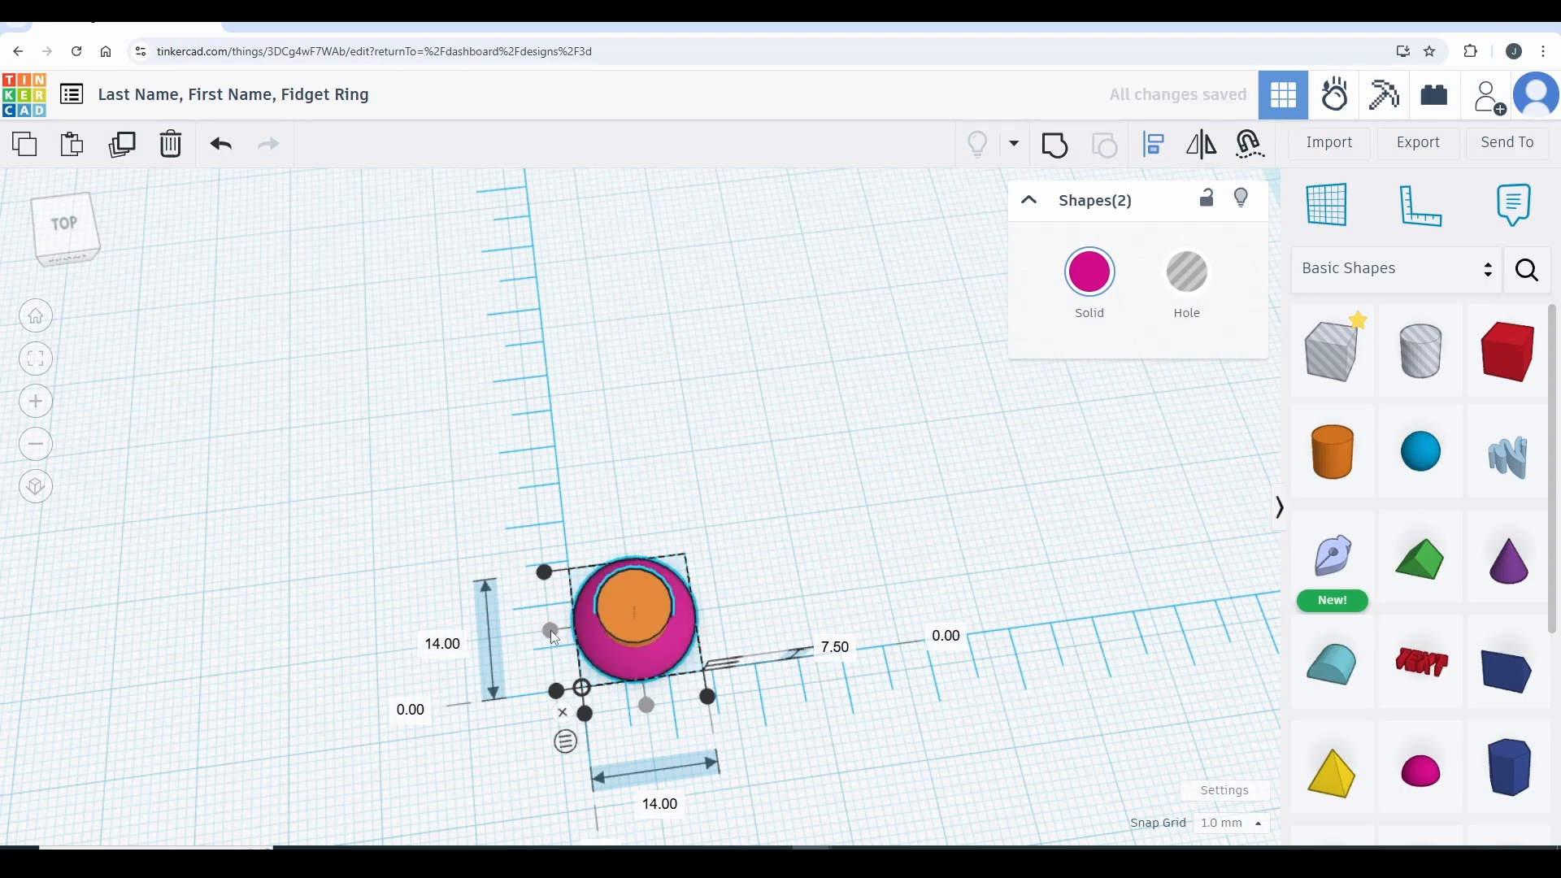
left_click(650, 714)
right_click_drag(787, 598, 787, 504)
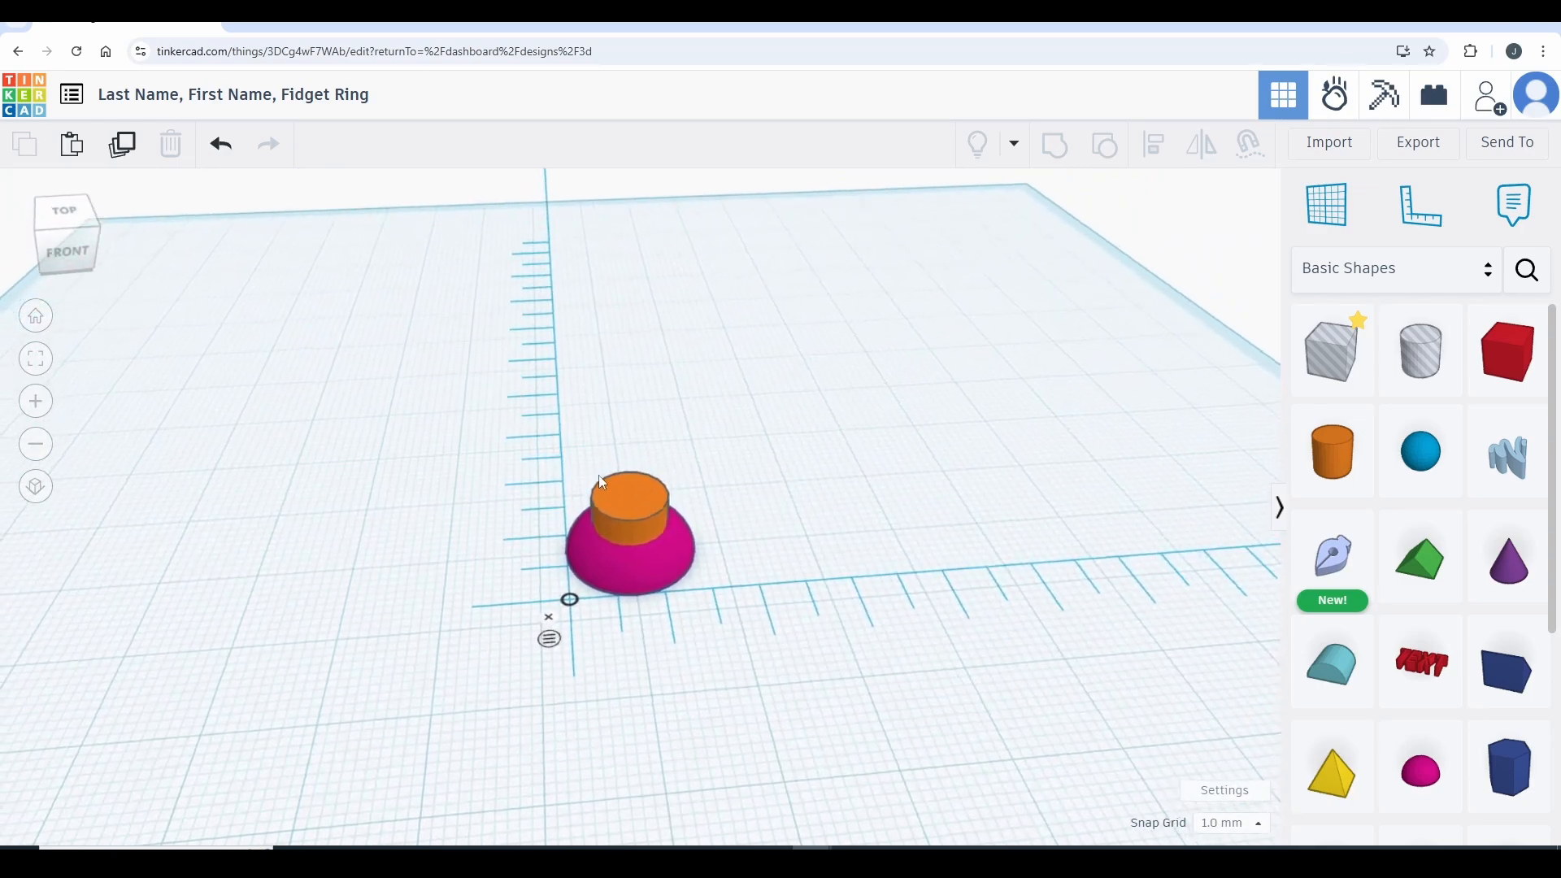
left_click_drag(460, 409, 807, 713)
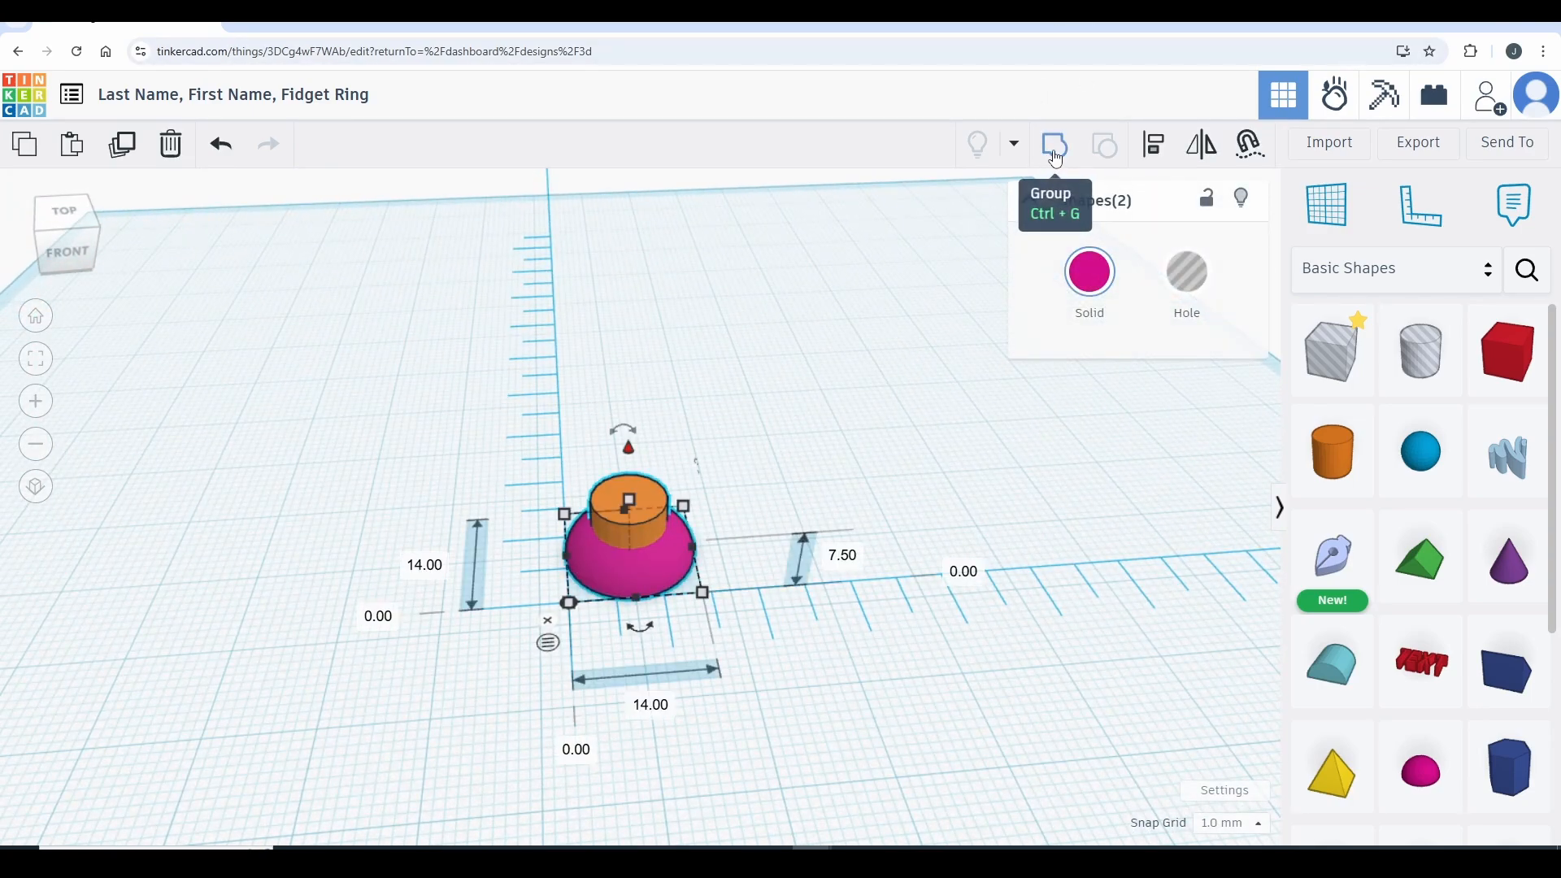
left_click(1056, 155)
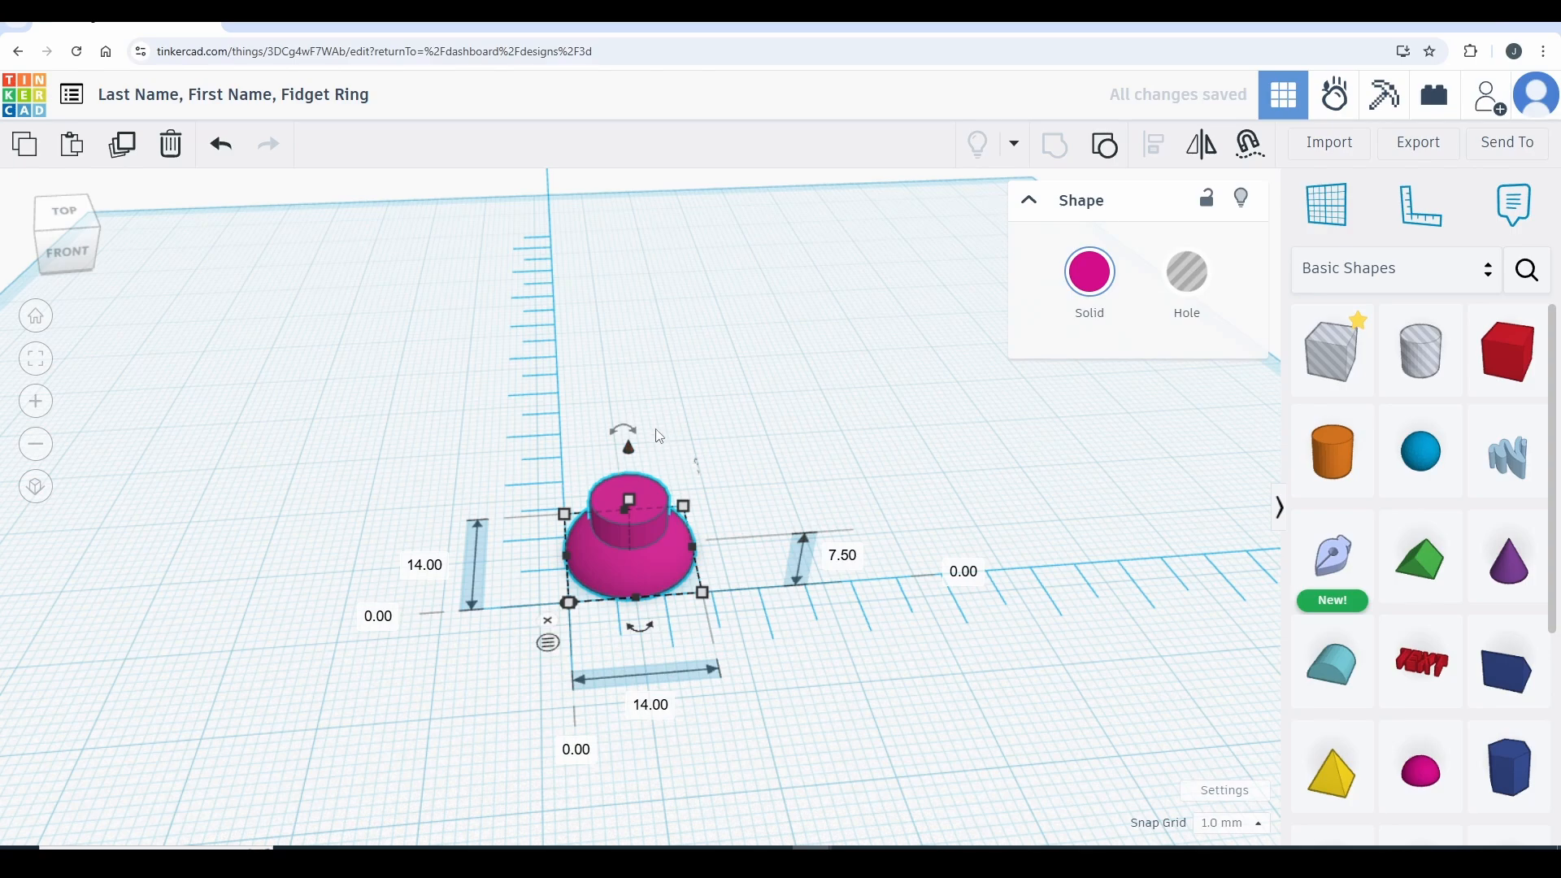
Step: Duplicate the grouped shape in place and rotate the copy 180° so it is upside down
mouse_move(631, 440)
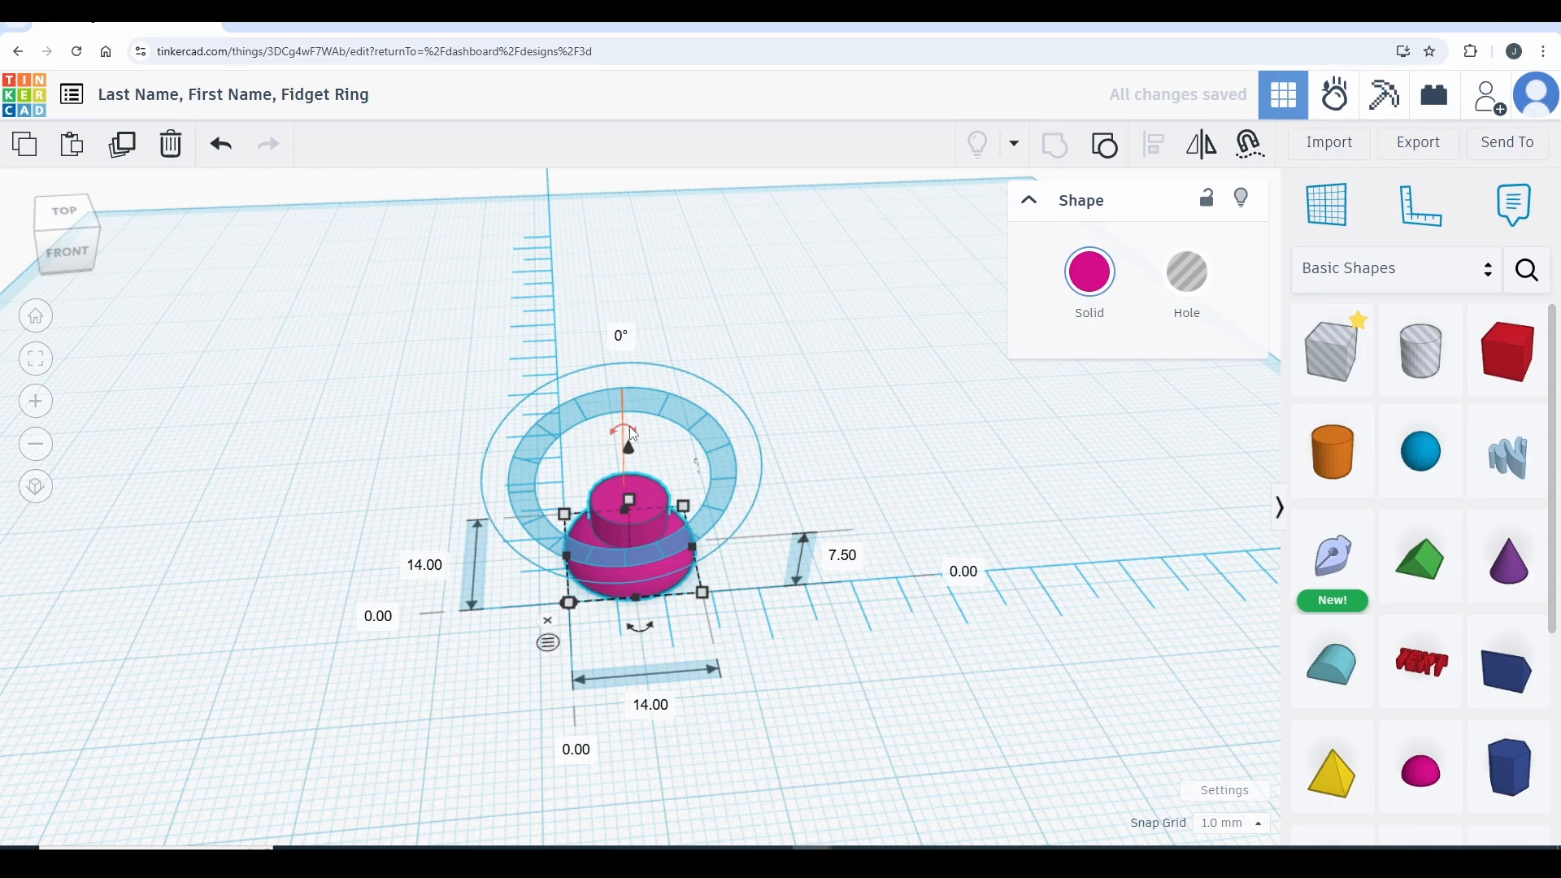
left_click_drag(629, 426, 535, 487)
left_click(620, 313)
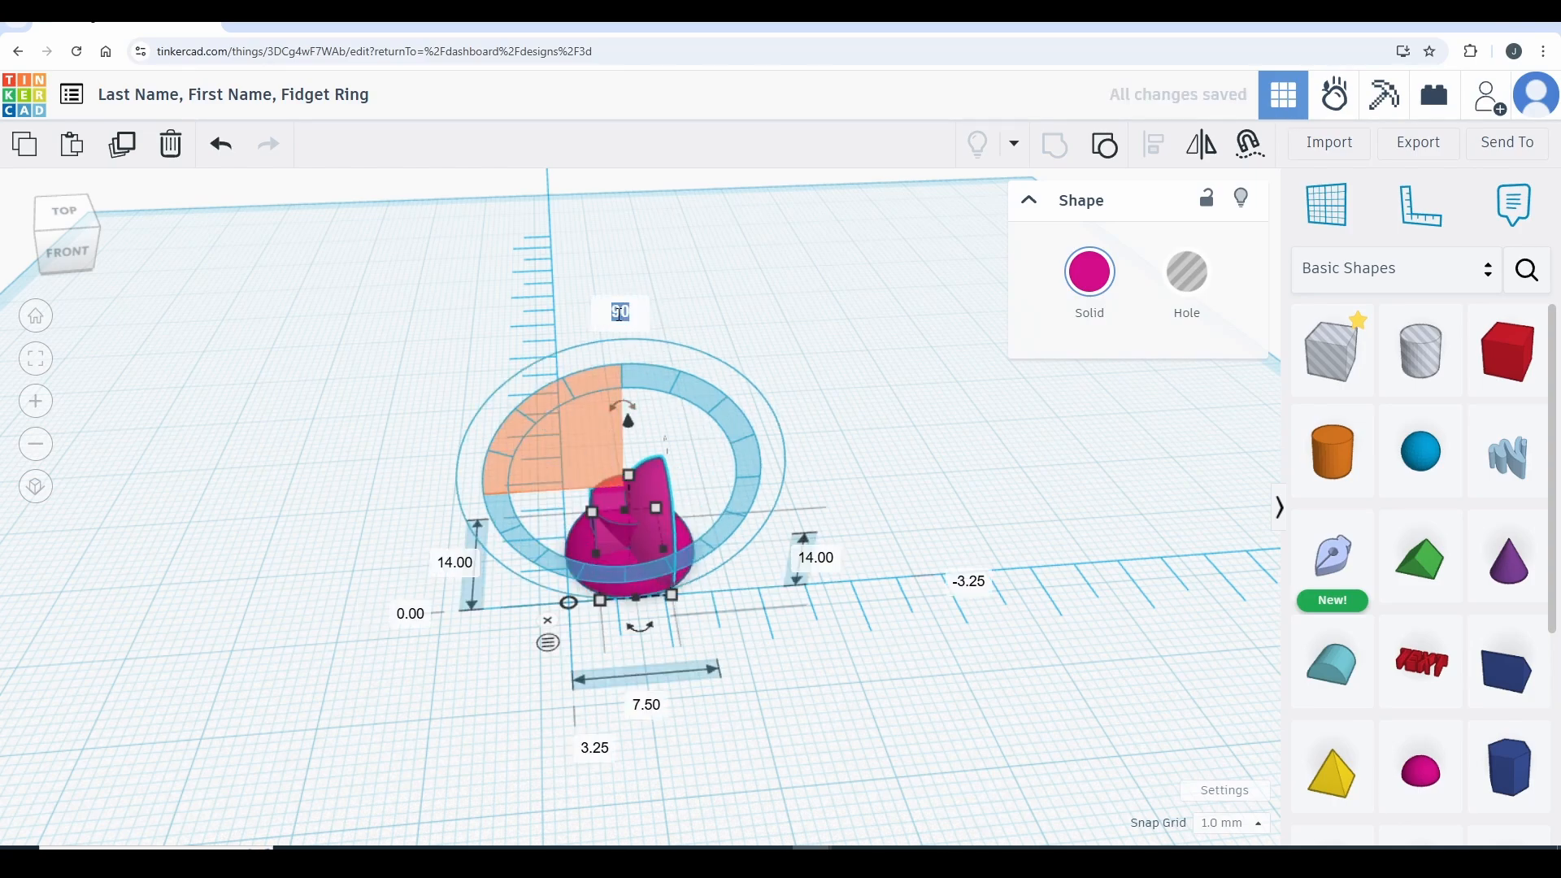
type("180")
key("Return")
right_click_drag(641, 292, 655, 377)
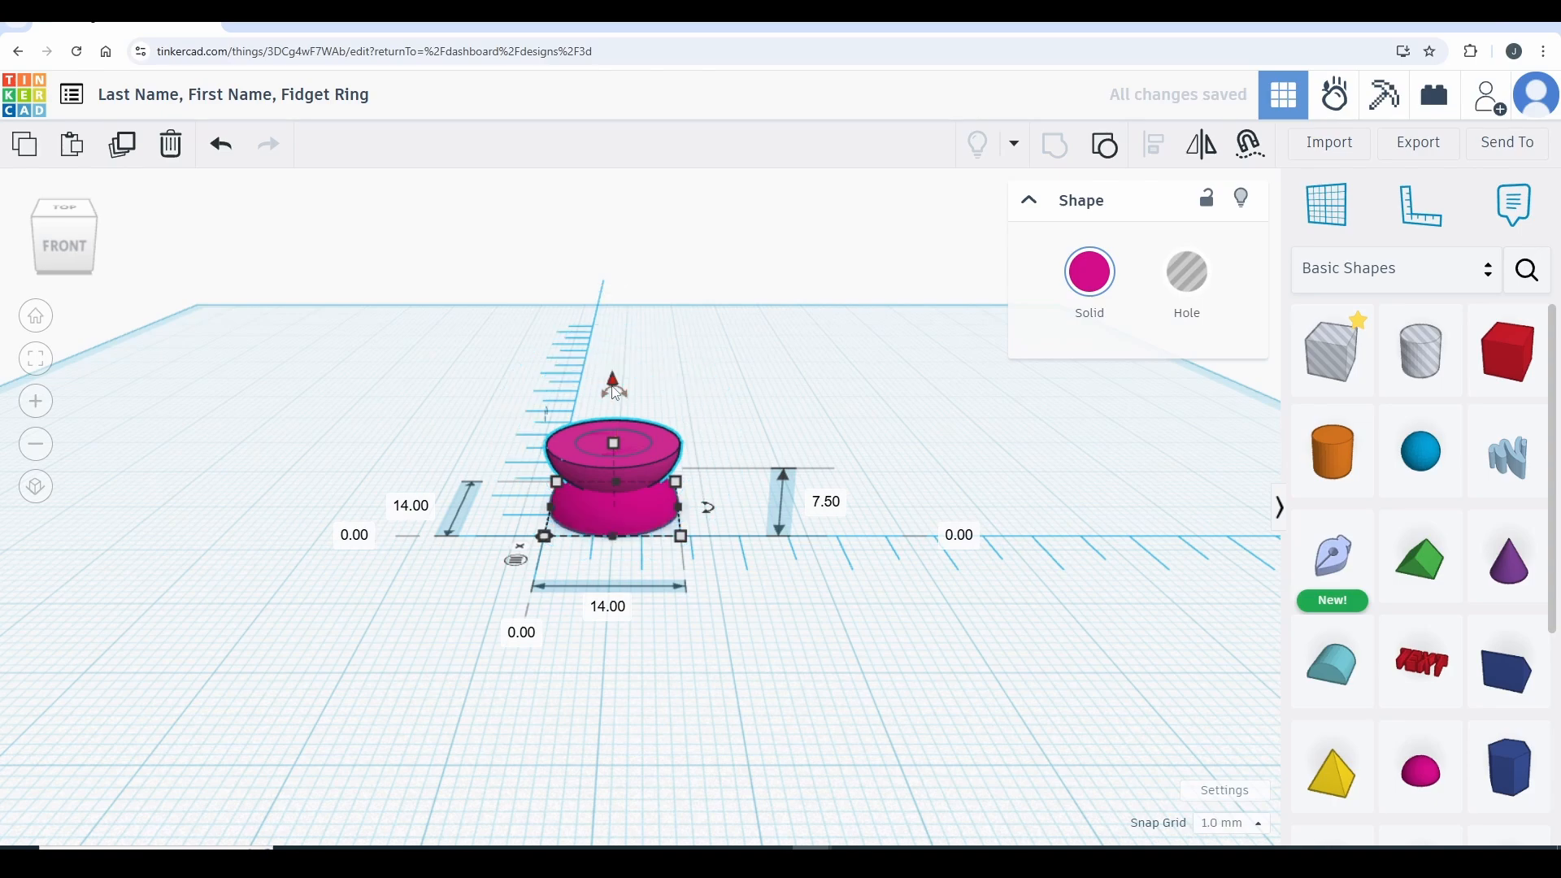
Step: Raise the upside-down copy to 7.5 mm above the workplane so it stacks on the original
left_click_drag(616, 389, 620, 365)
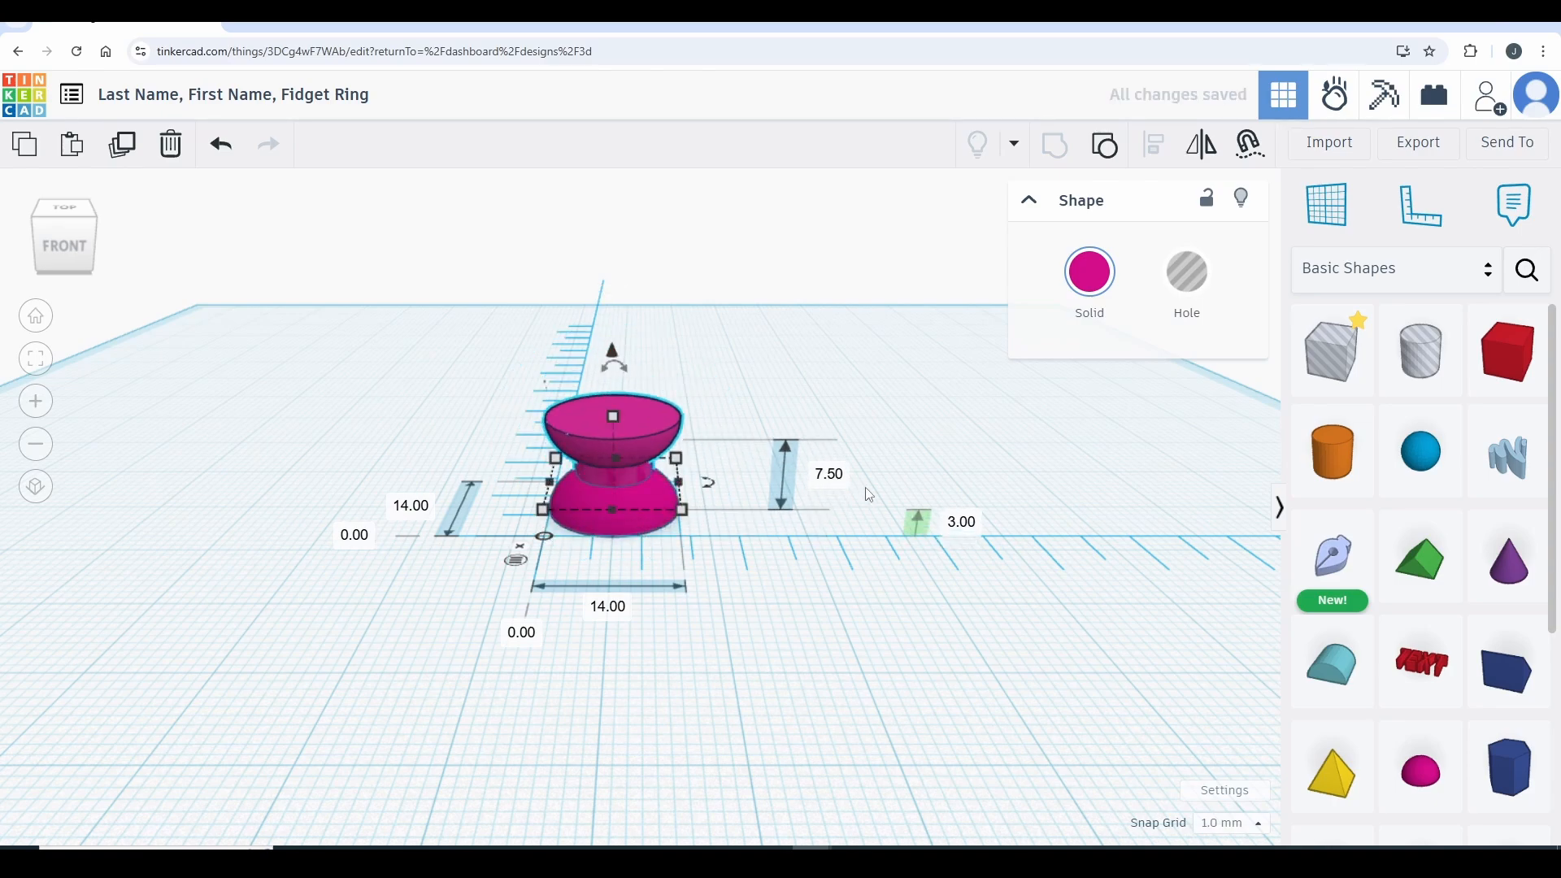
left_click(967, 524)
type("7.5")
key("Return")
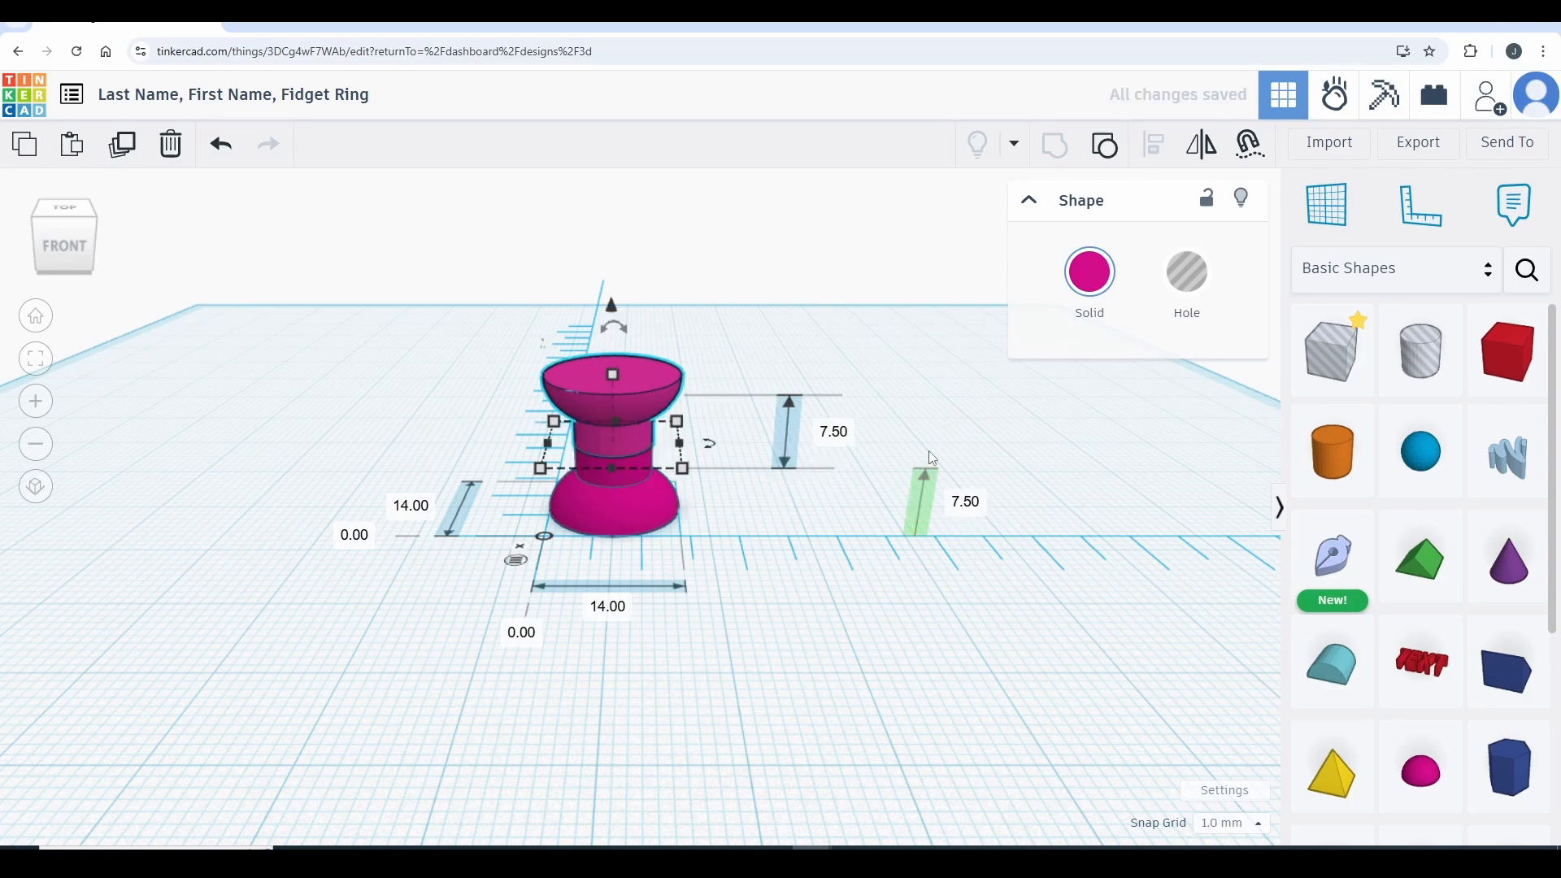
Step: Group the two stacked halves into a single spool-shaped piece and select it
left_click(415, 300)
left_click_drag(396, 266, 821, 628)
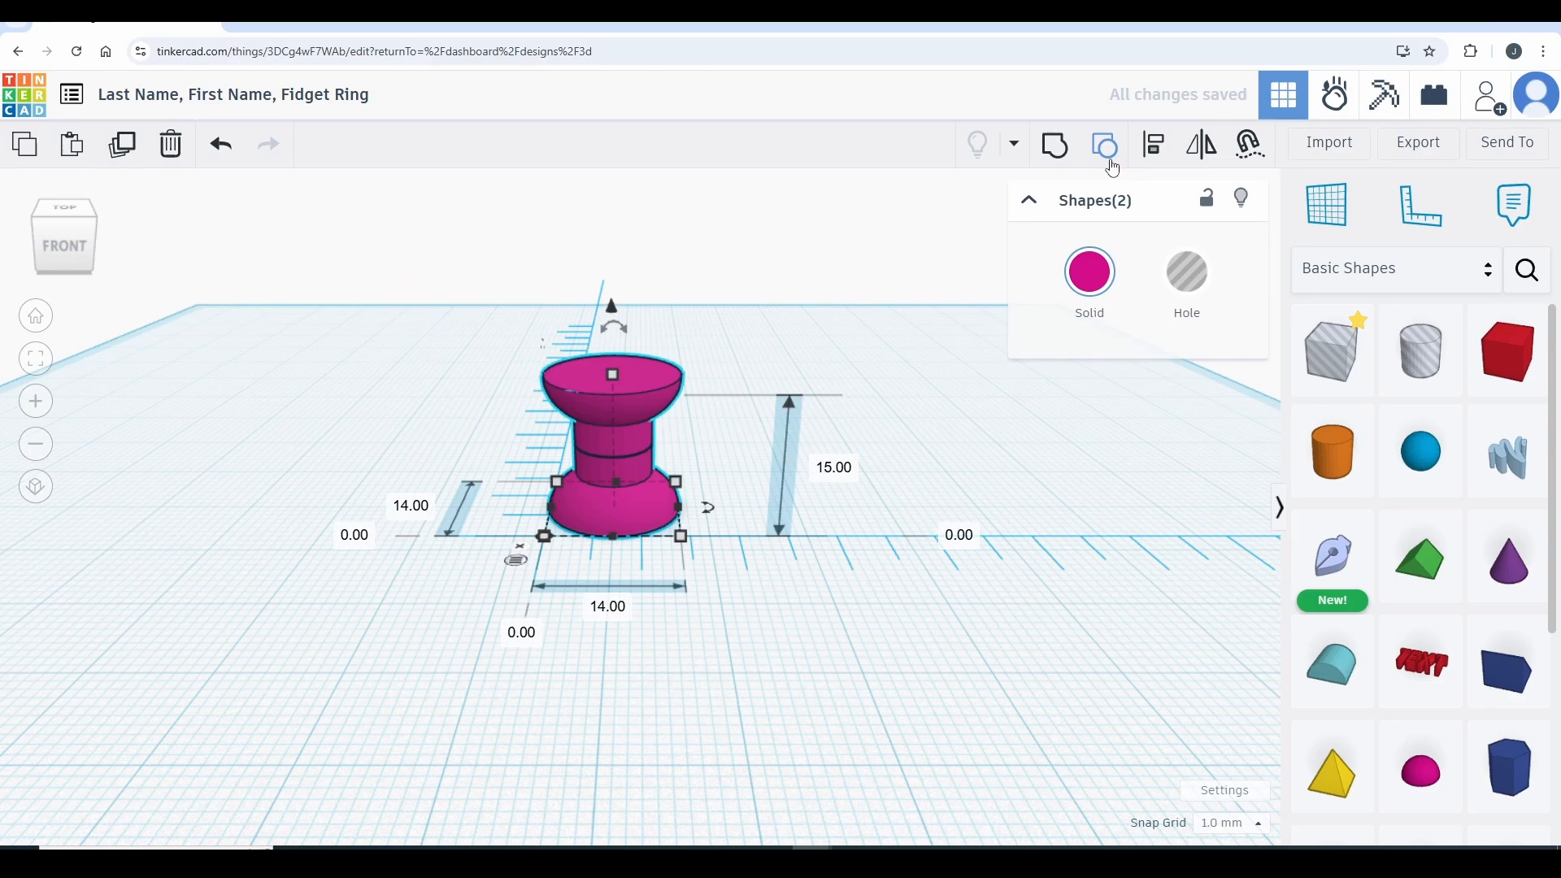
left_click(1056, 158)
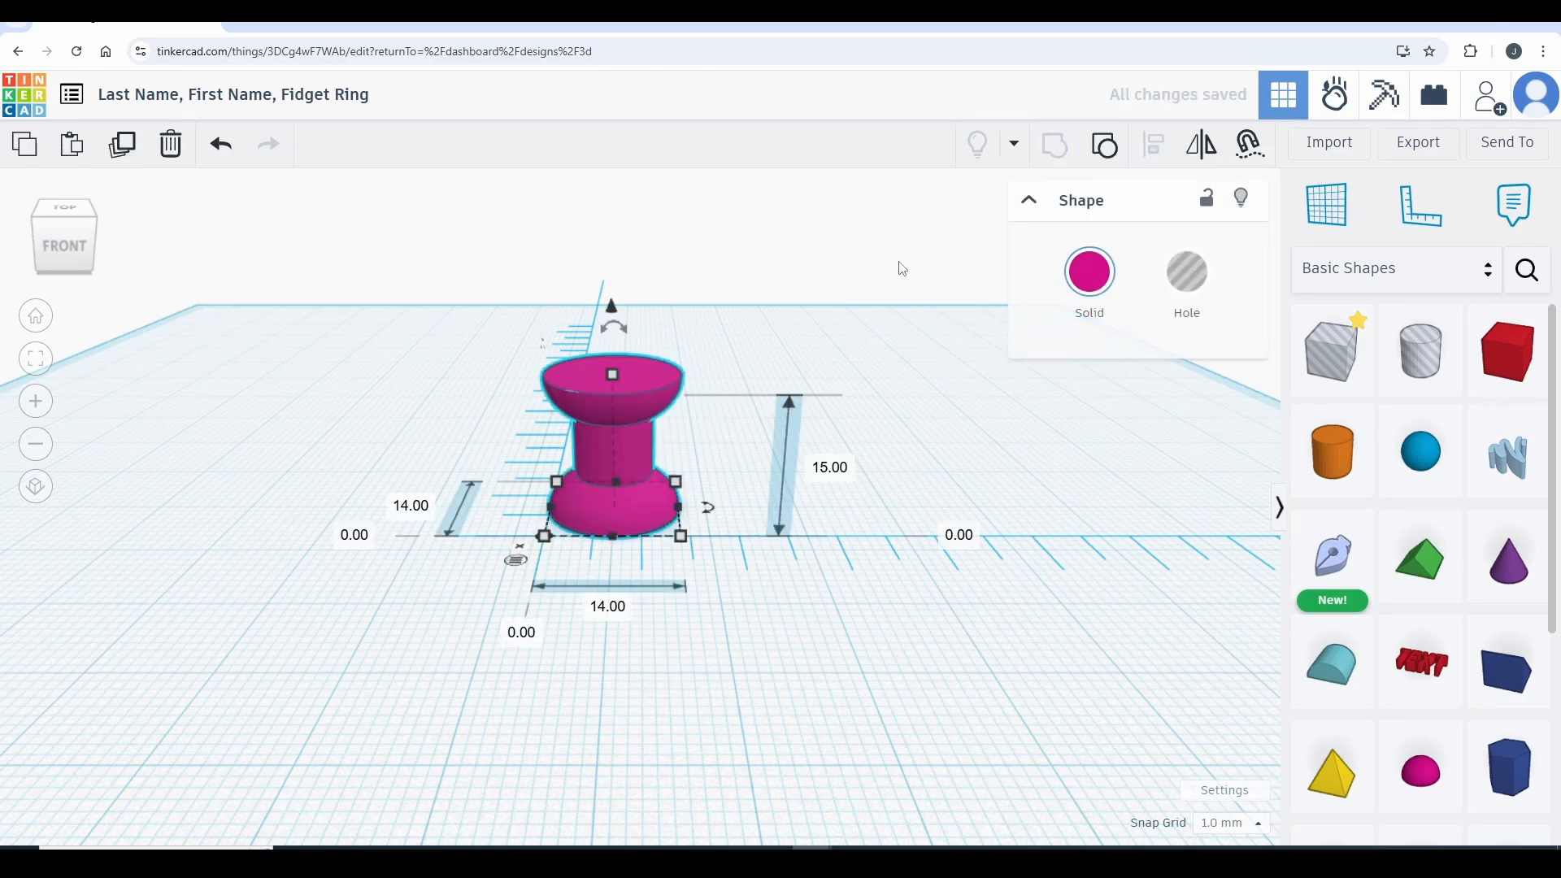
left_click(853, 303)
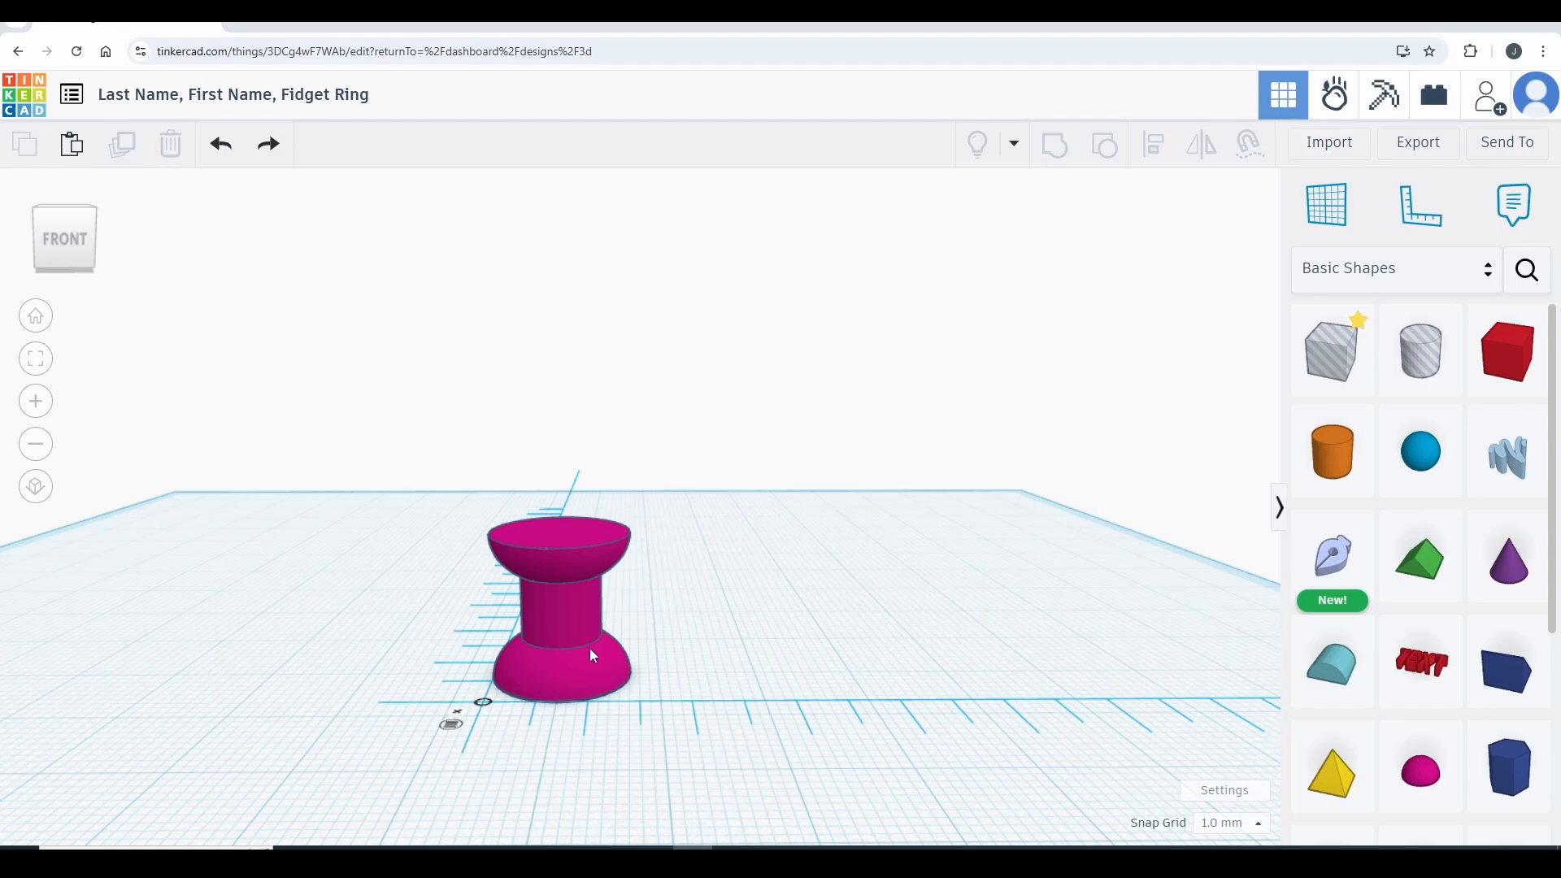
left_click(584, 645)
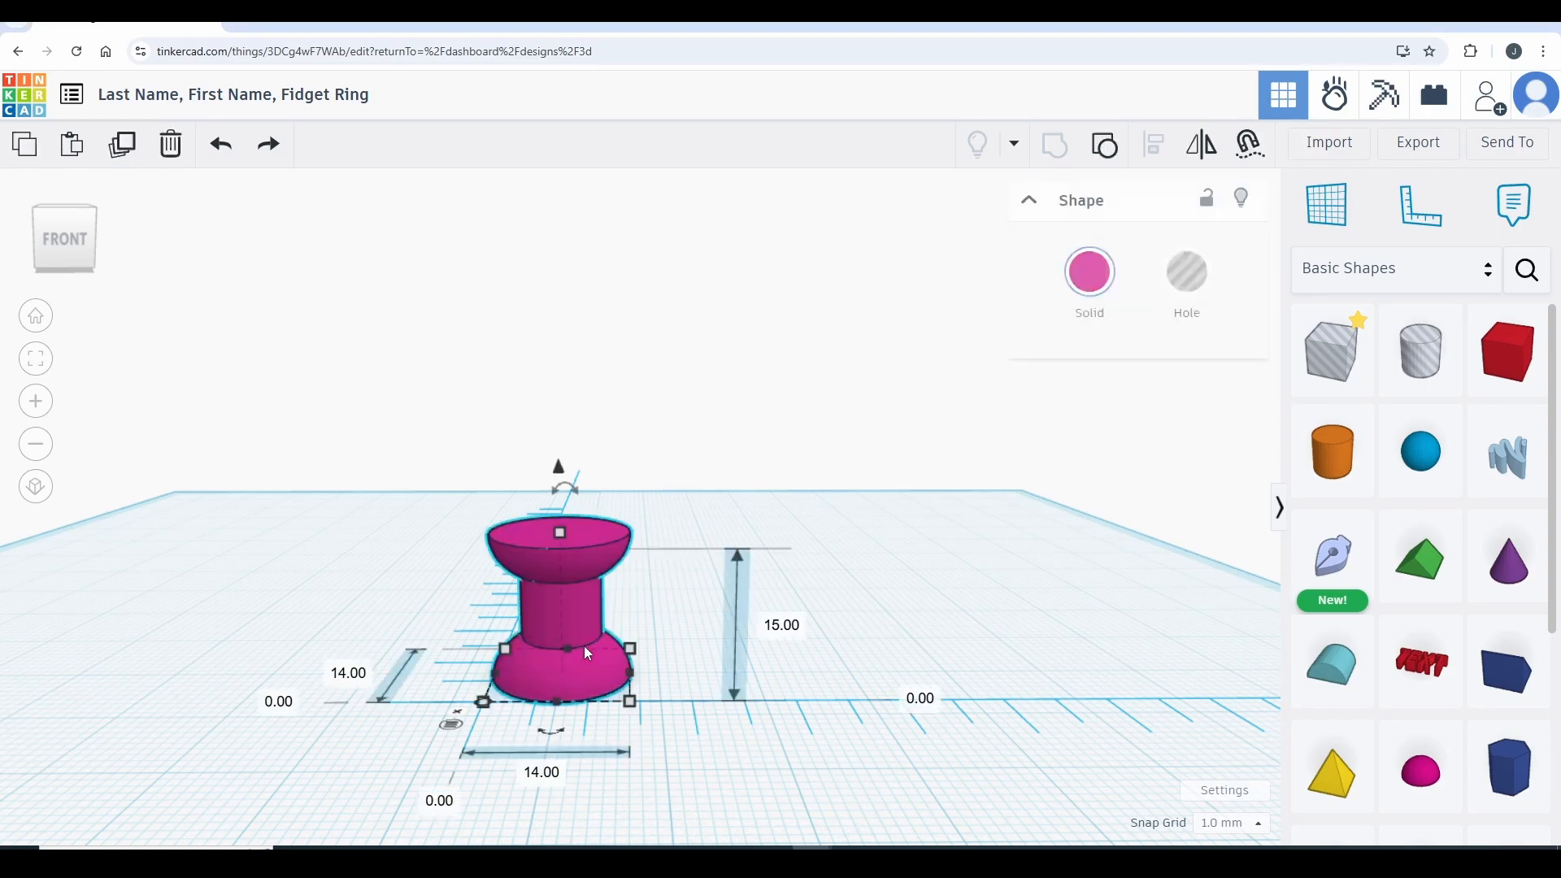
Step: Duplicate the spool, move the copy to a -29 mm offset beside the original, and turn it into a hole
left_click(120, 148)
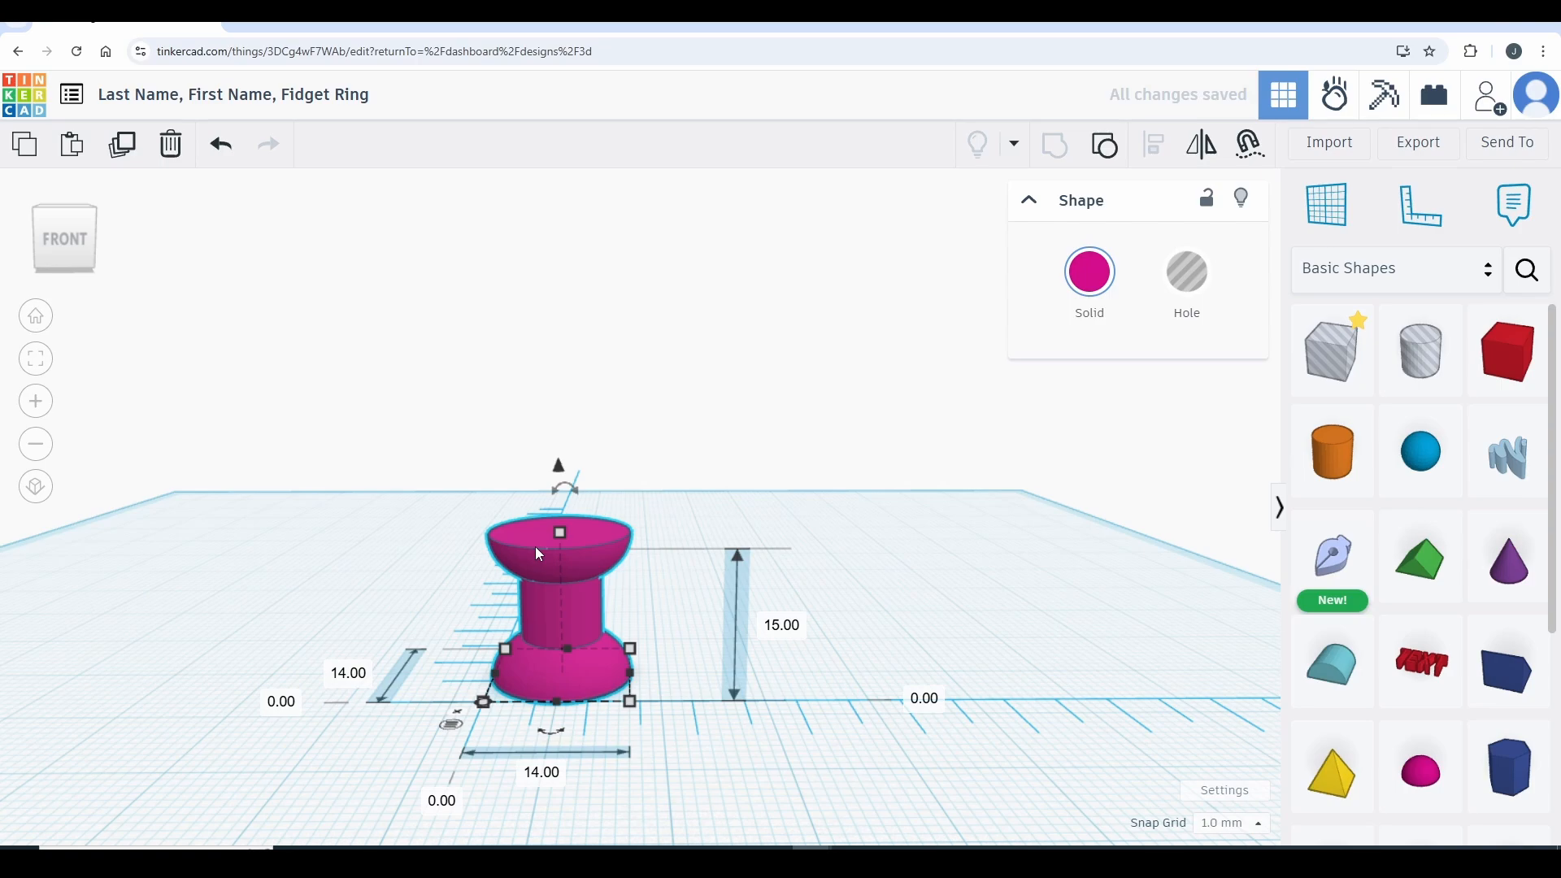
left_click_drag(559, 590, 285, 574)
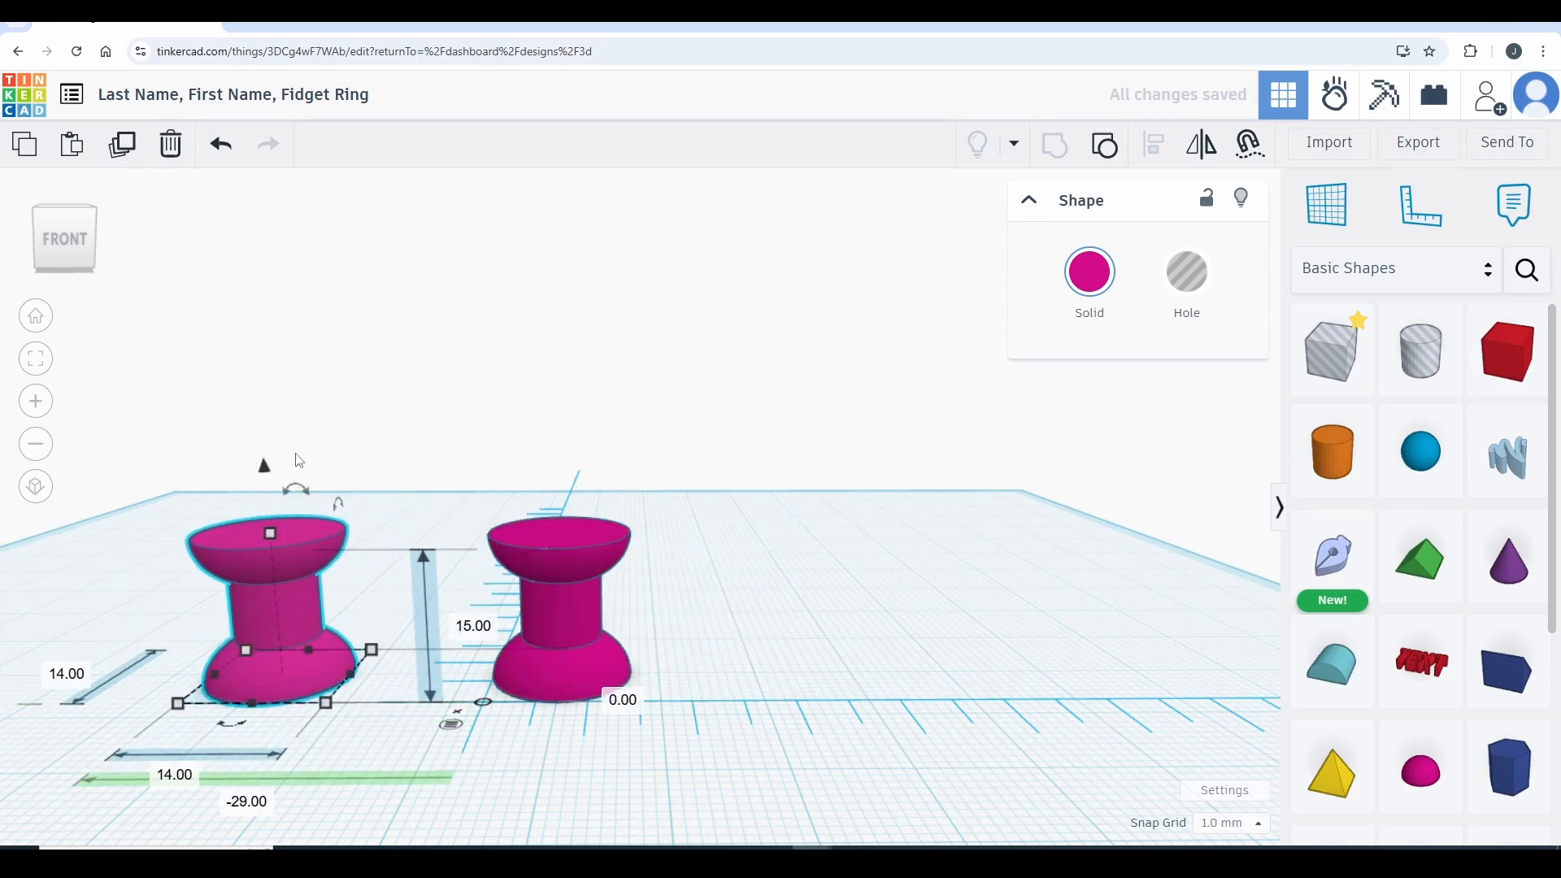
left_click(1191, 286)
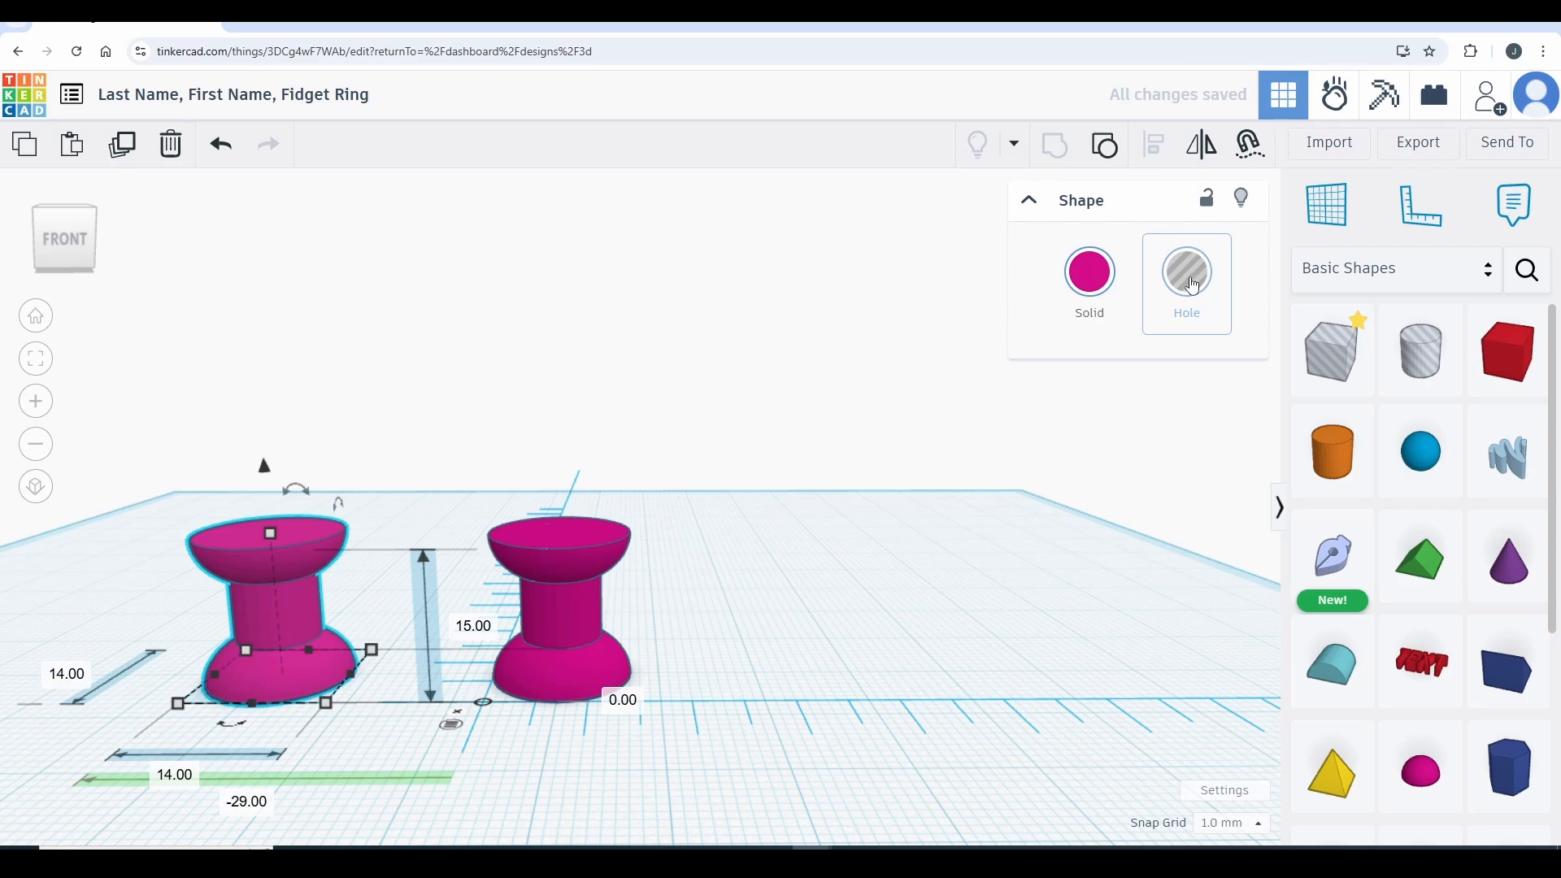
right_click_drag(568, 335, 948, 251)
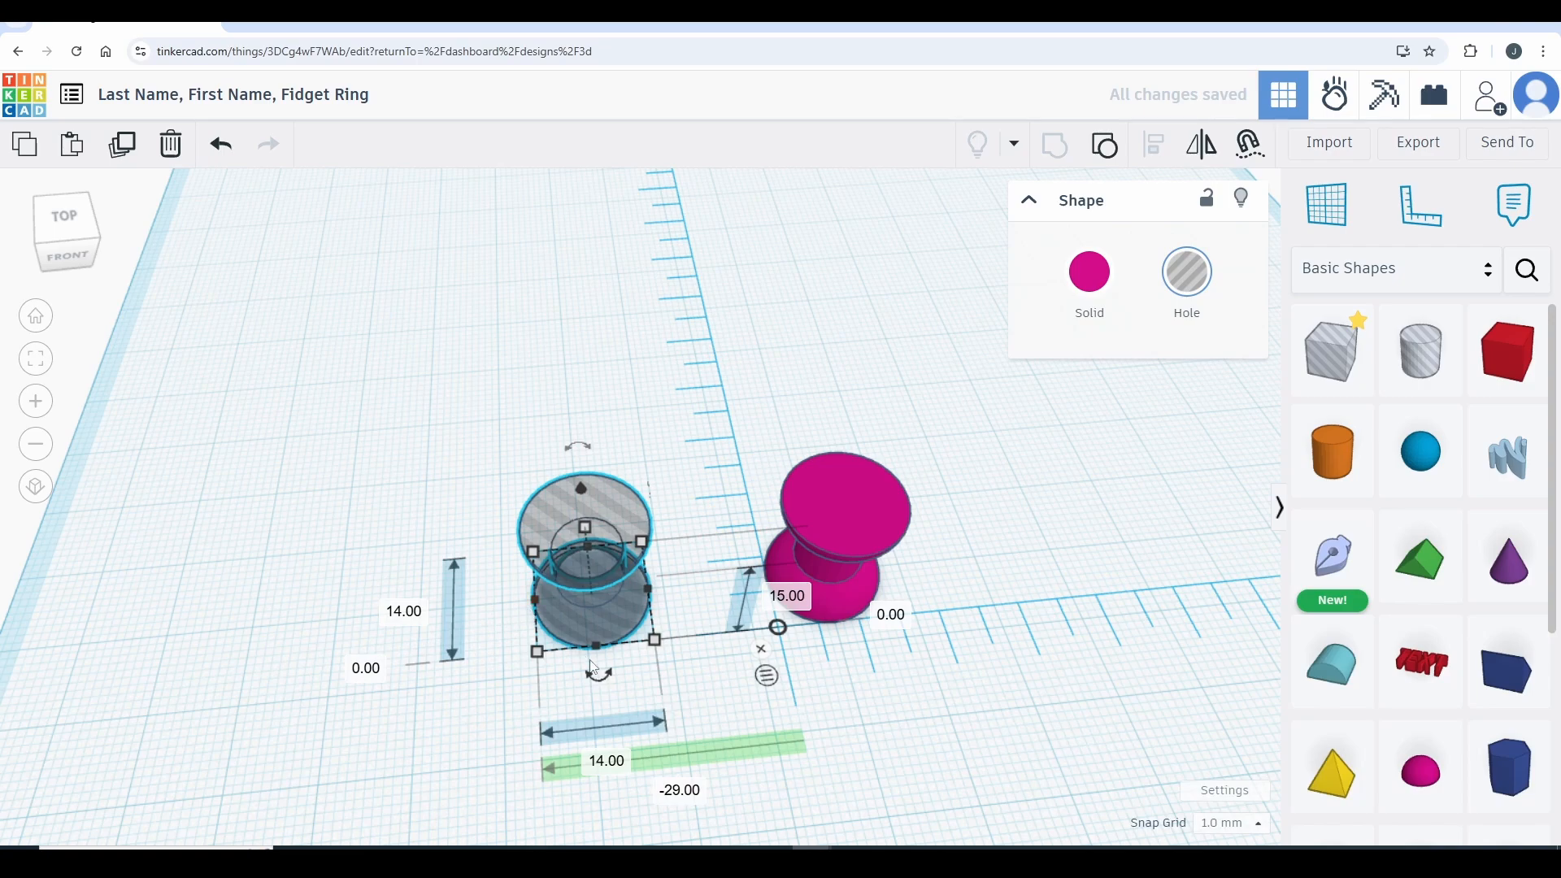
Step: Set the hole spool's length and width to 15.5 mm each
left_click(406, 615)
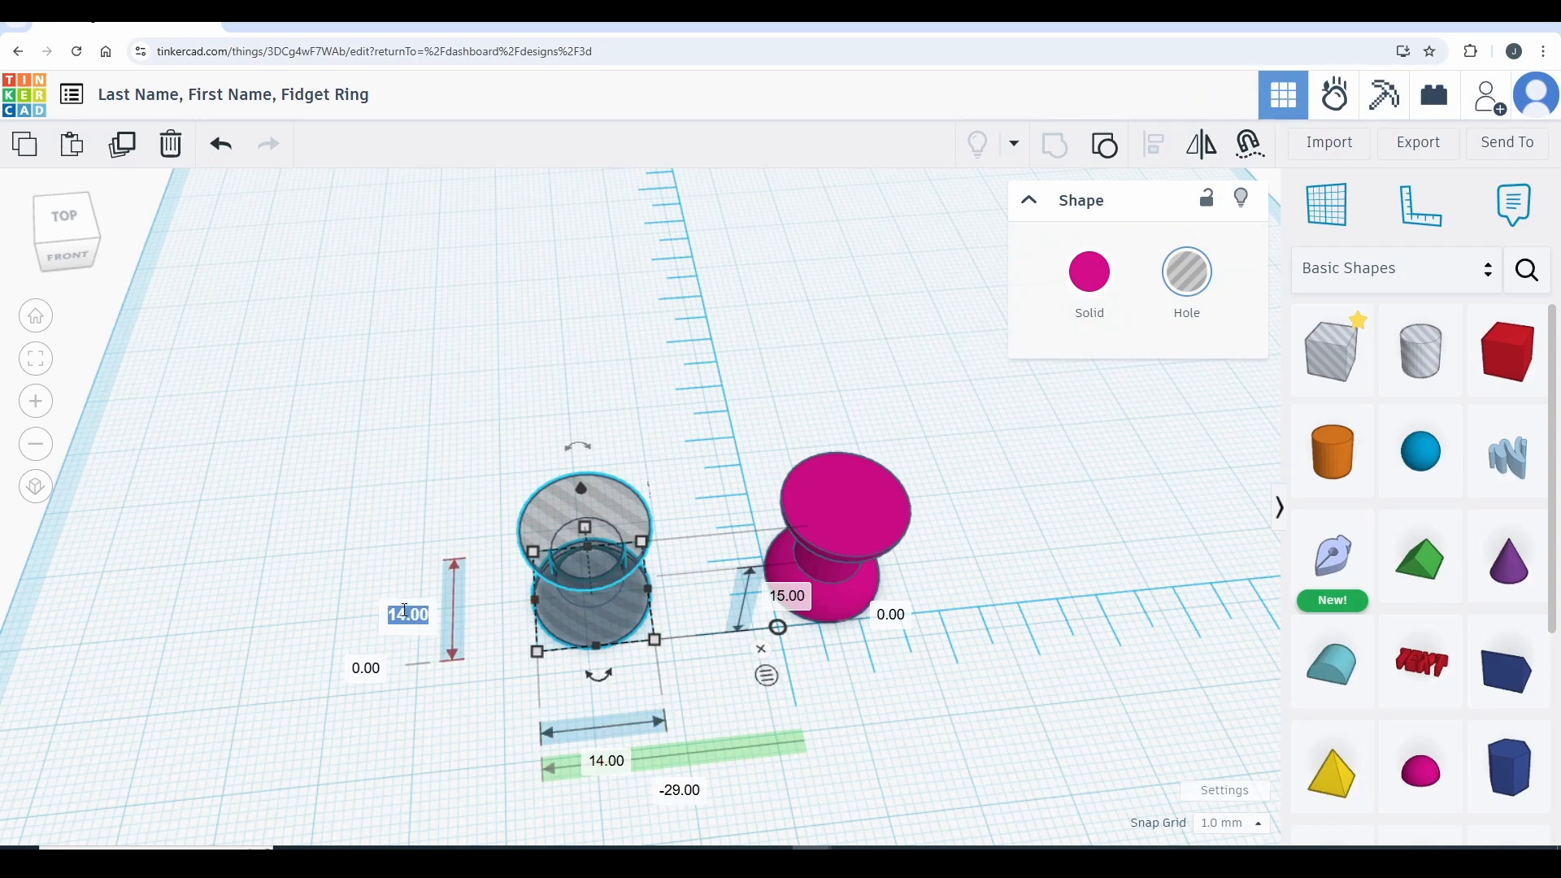
type("4")
type("5")
type(".5")
key("Tab")
left_click(593, 764)
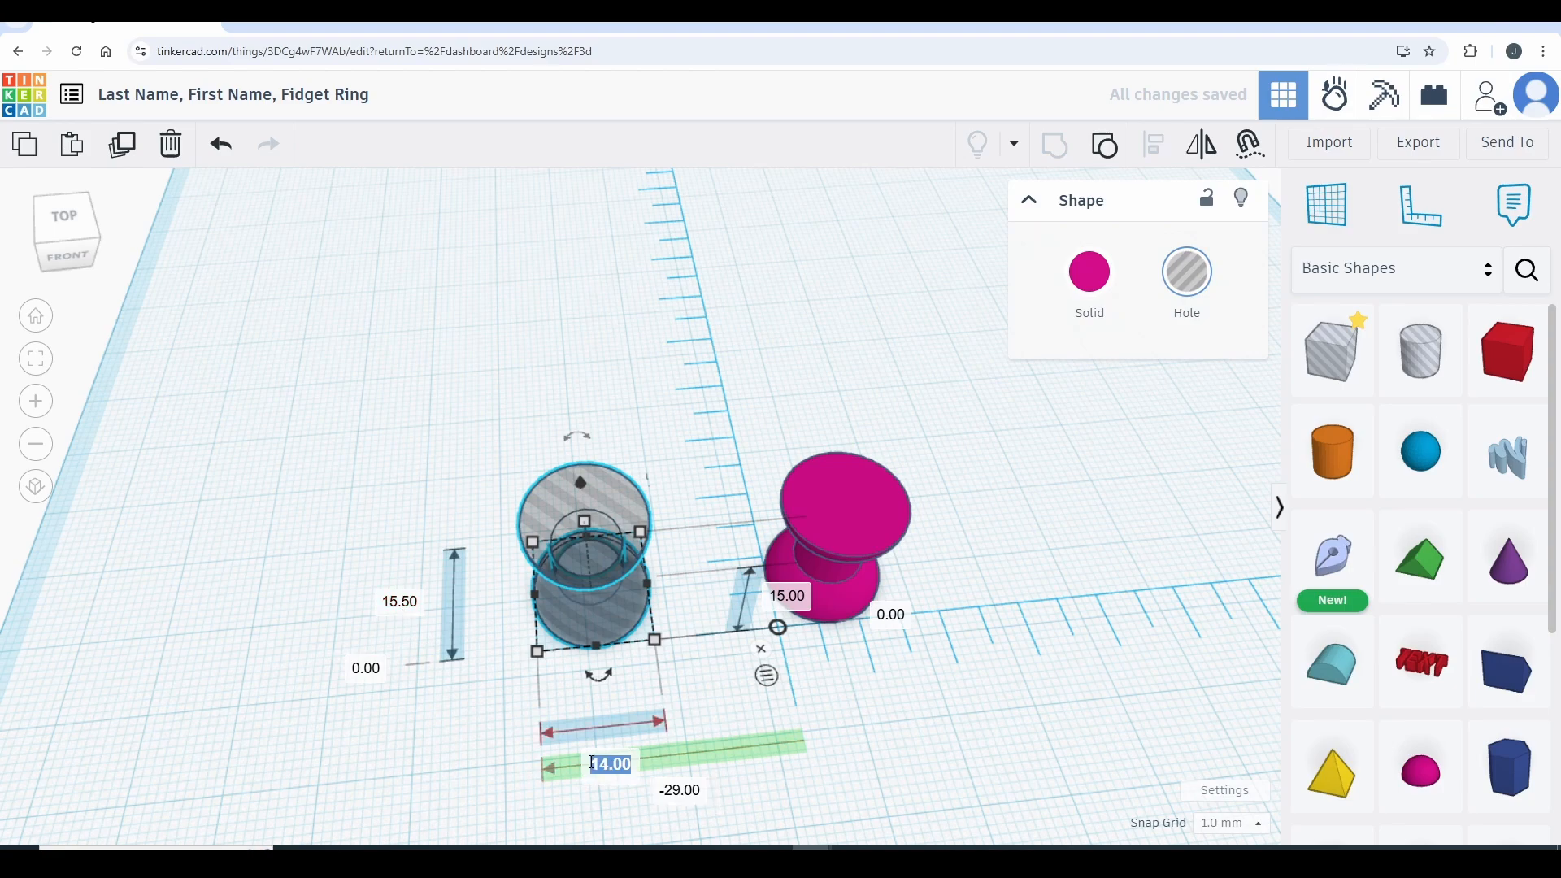
type("15,3")
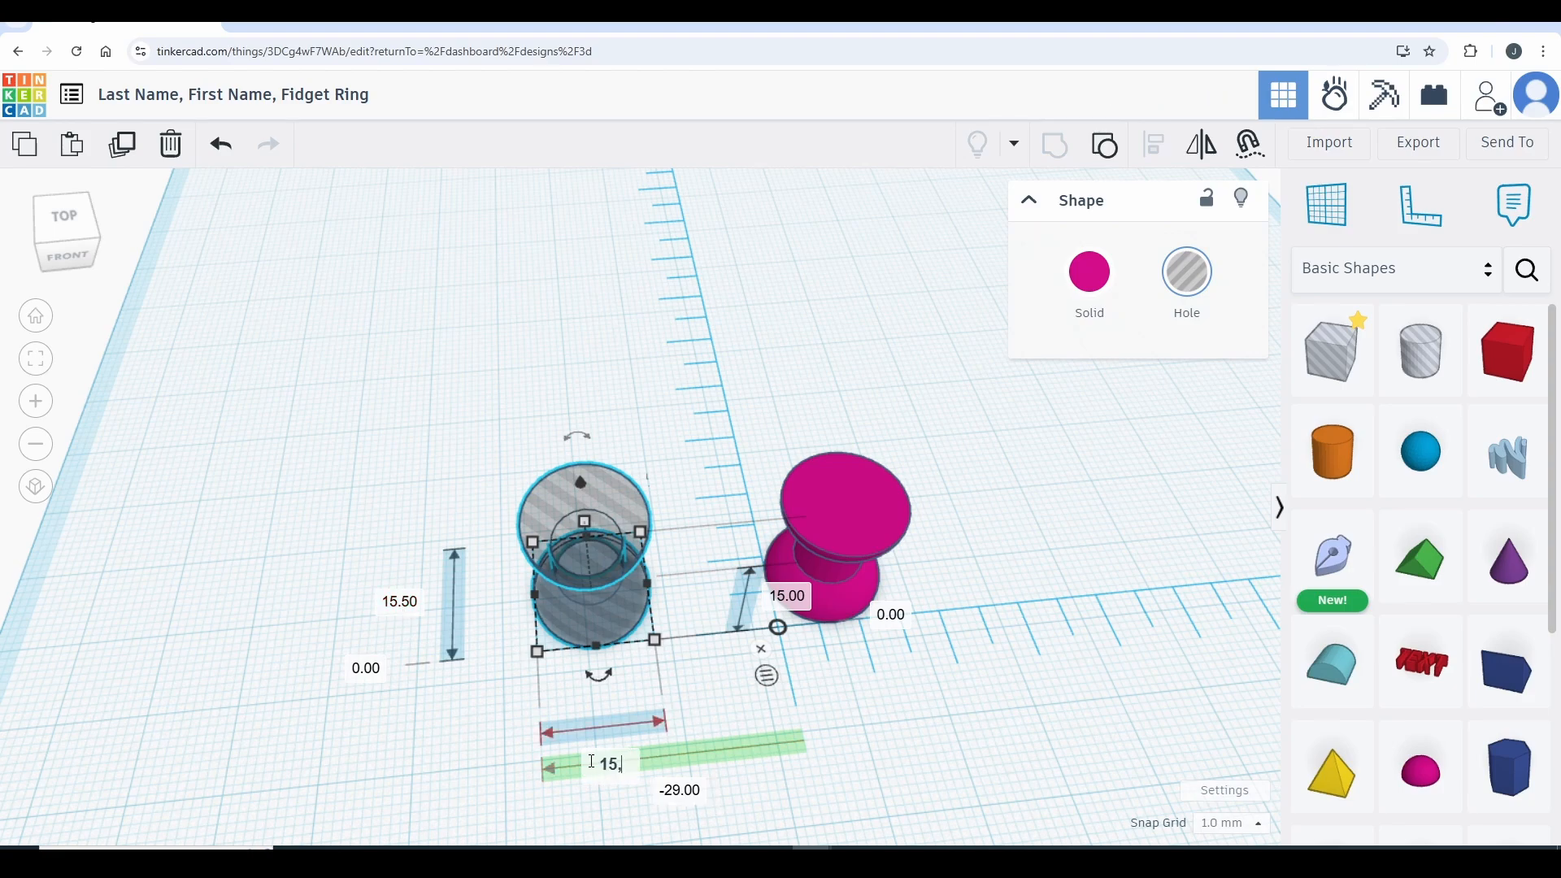
key("BackSpace")
key("BackSpace")
type(".5")
key("Return")
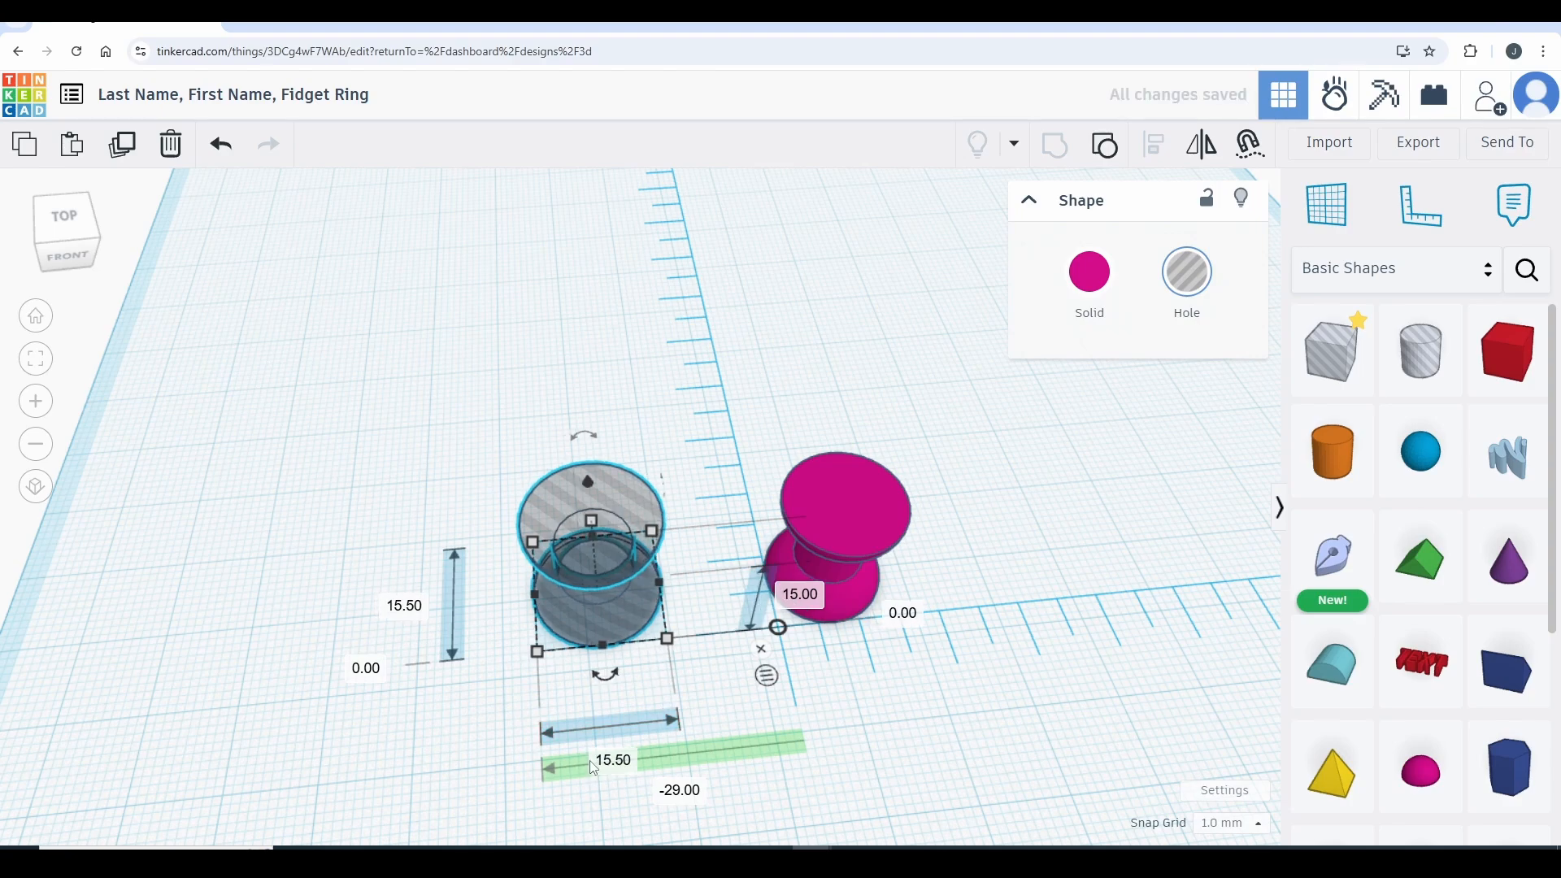
Step: Move the hole spool farther away from the solid spool to clear space around it
left_click(461, 239)
right_click_drag(624, 372, 556, 321)
left_click_drag(587, 502, 353, 486)
left_click(506, 391)
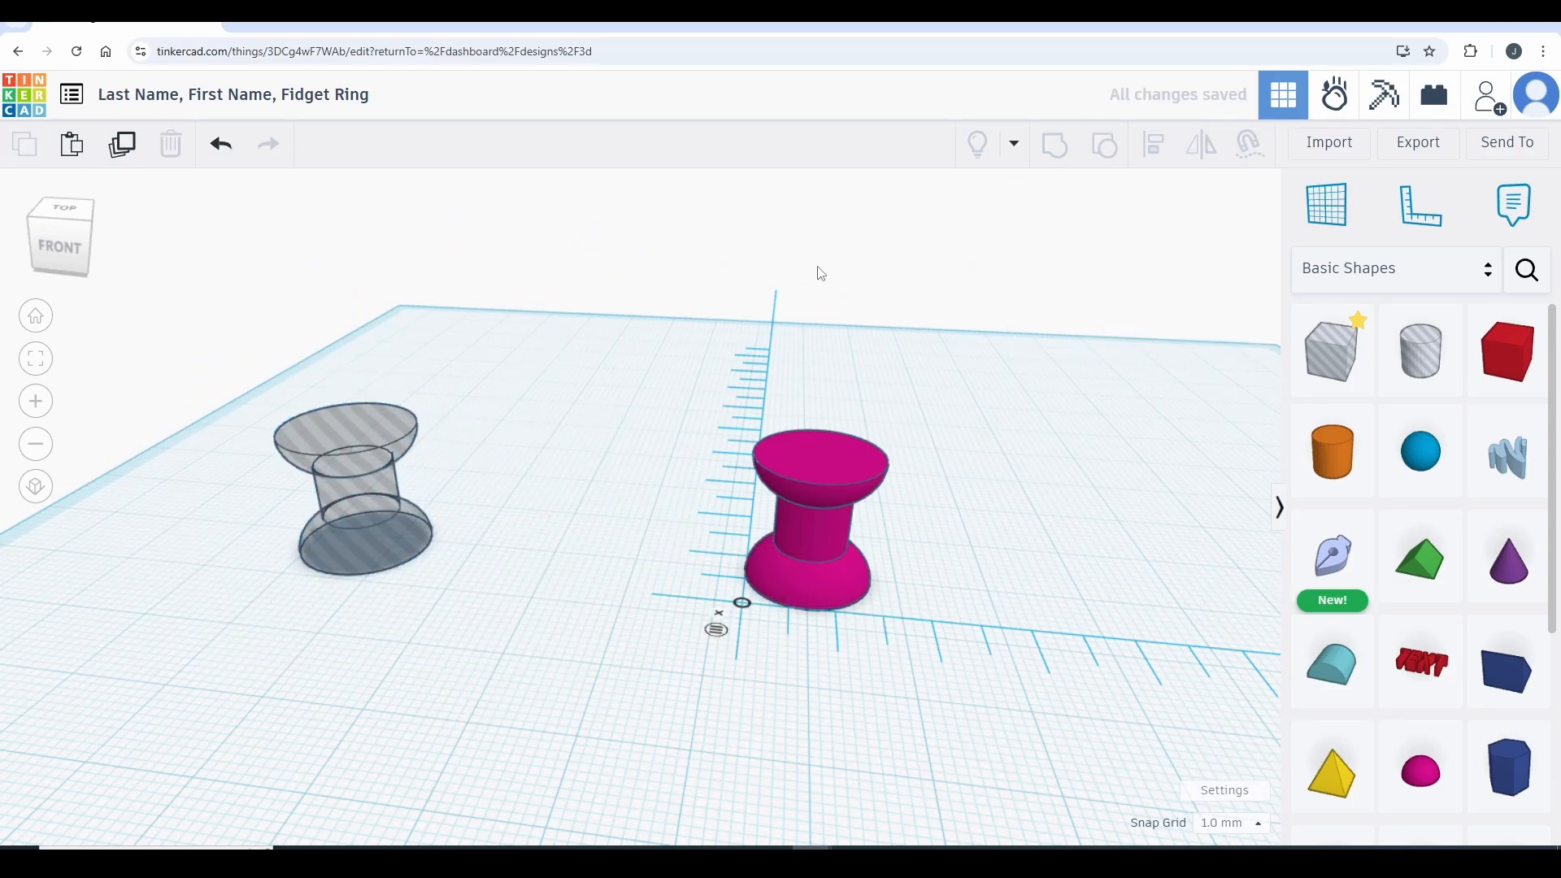
key("ctrl+z")
Step: Place a hole cylinder on the solid spool's top face and set its width and length to 8 mm
left_click_drag(1426, 366, 812, 453)
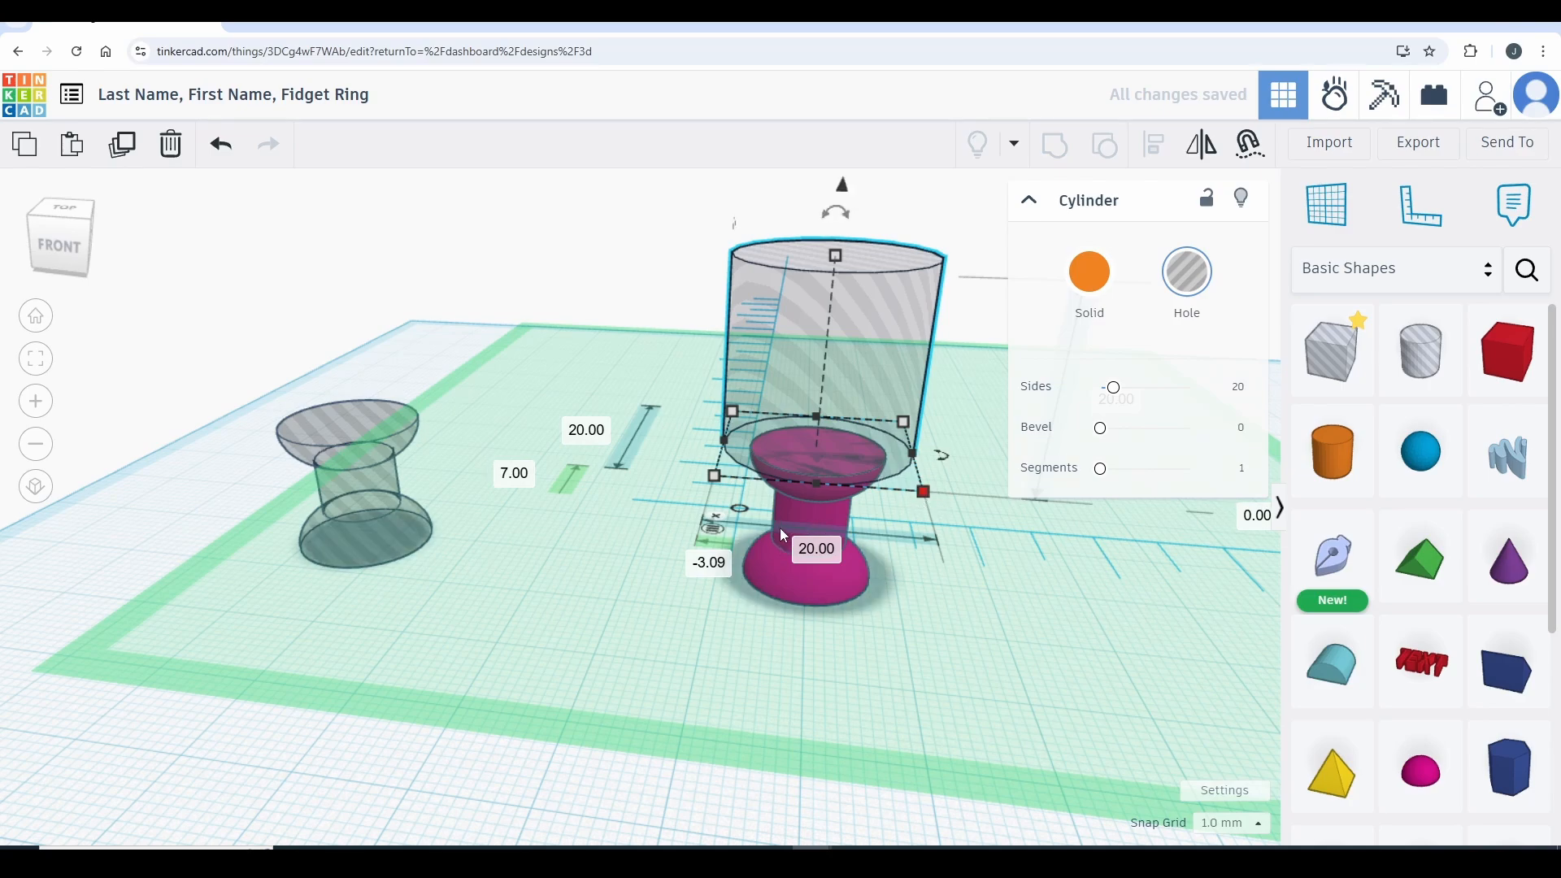
left_click(829, 549)
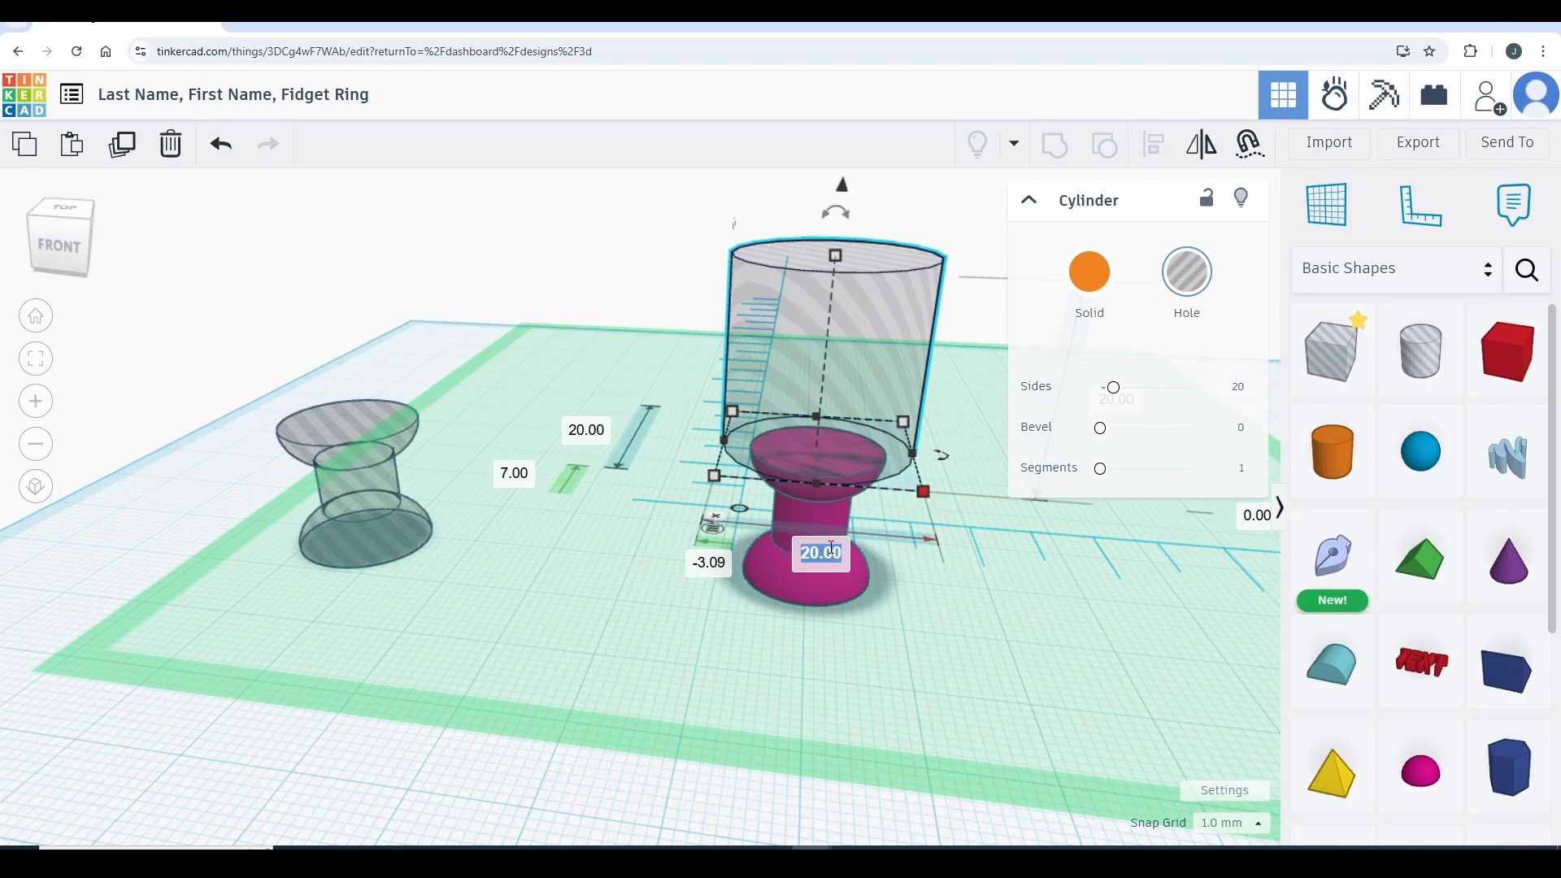
type("8")
left_click(596, 436)
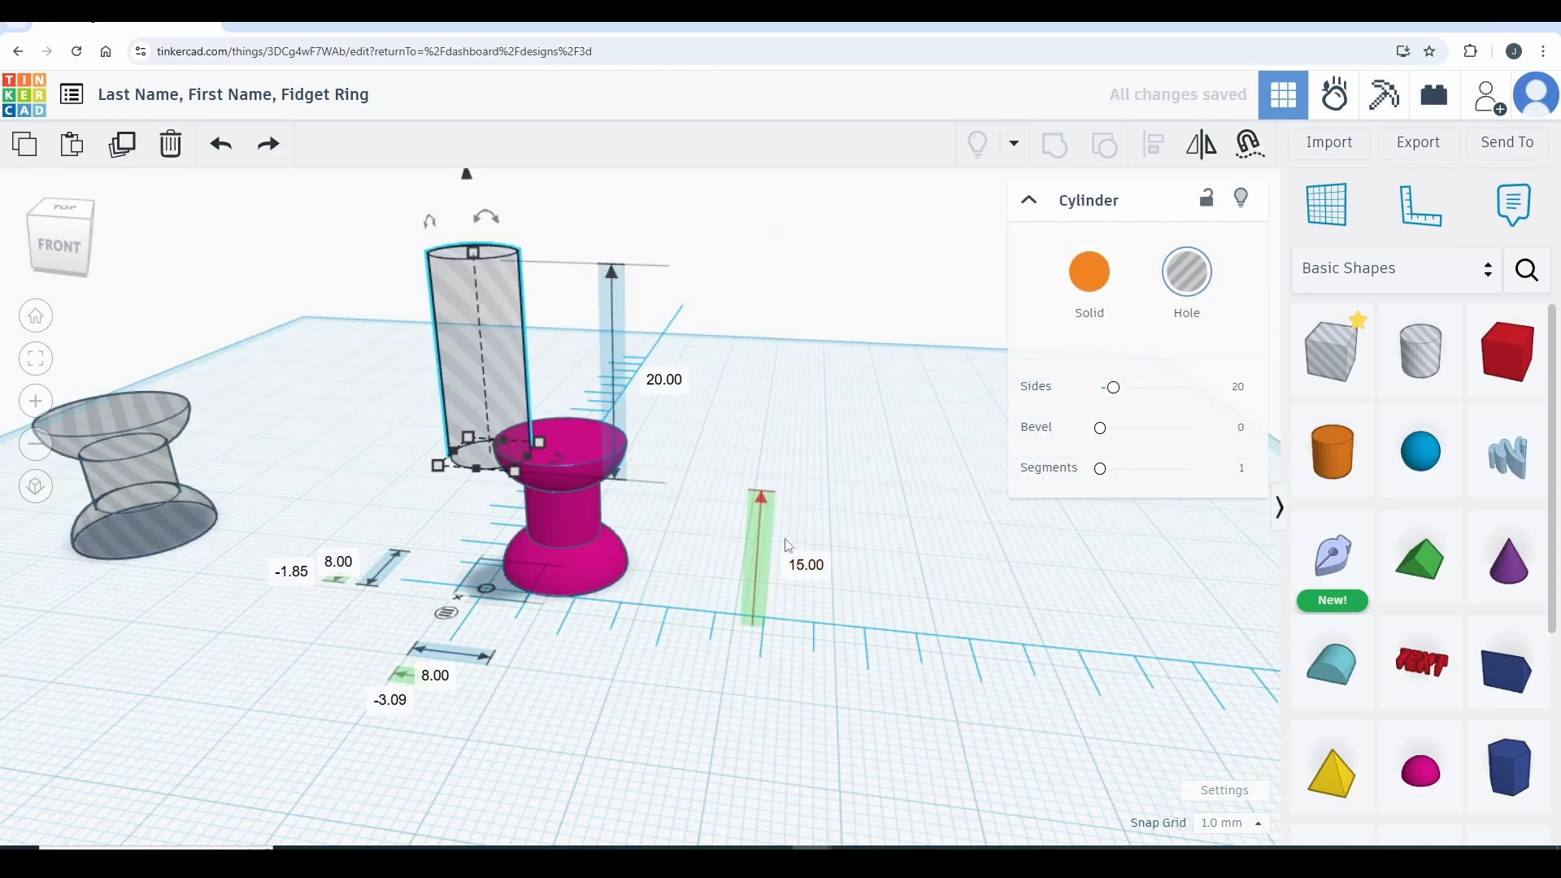
Step: Set the upper hole cylinder's height above the workplane to 13 mm so it sinks into the spool's top
left_click(802, 567)
type("13")
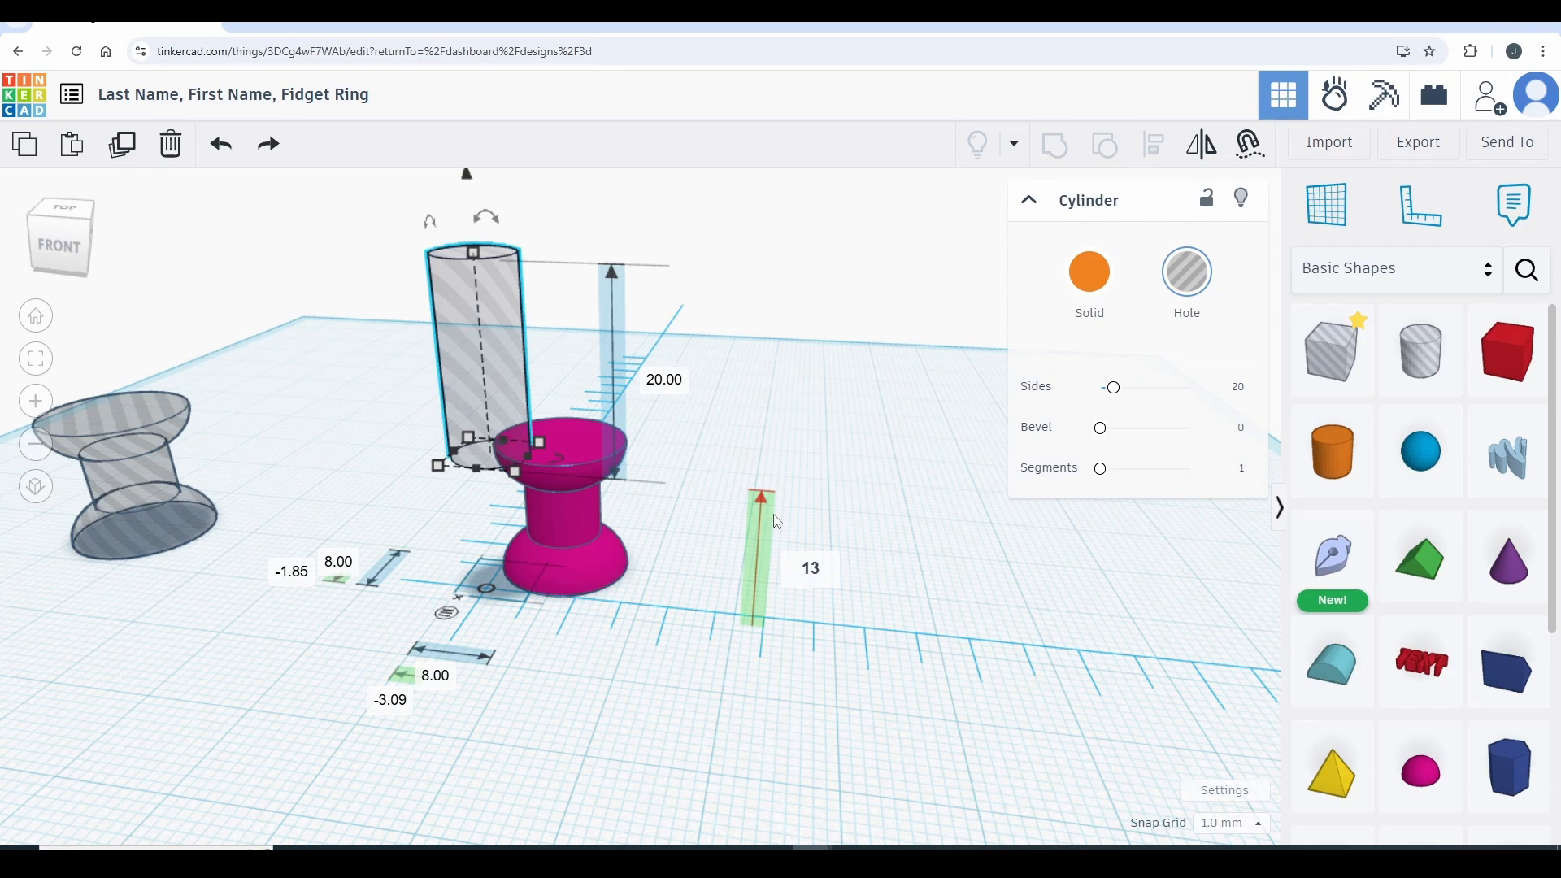
key("Return")
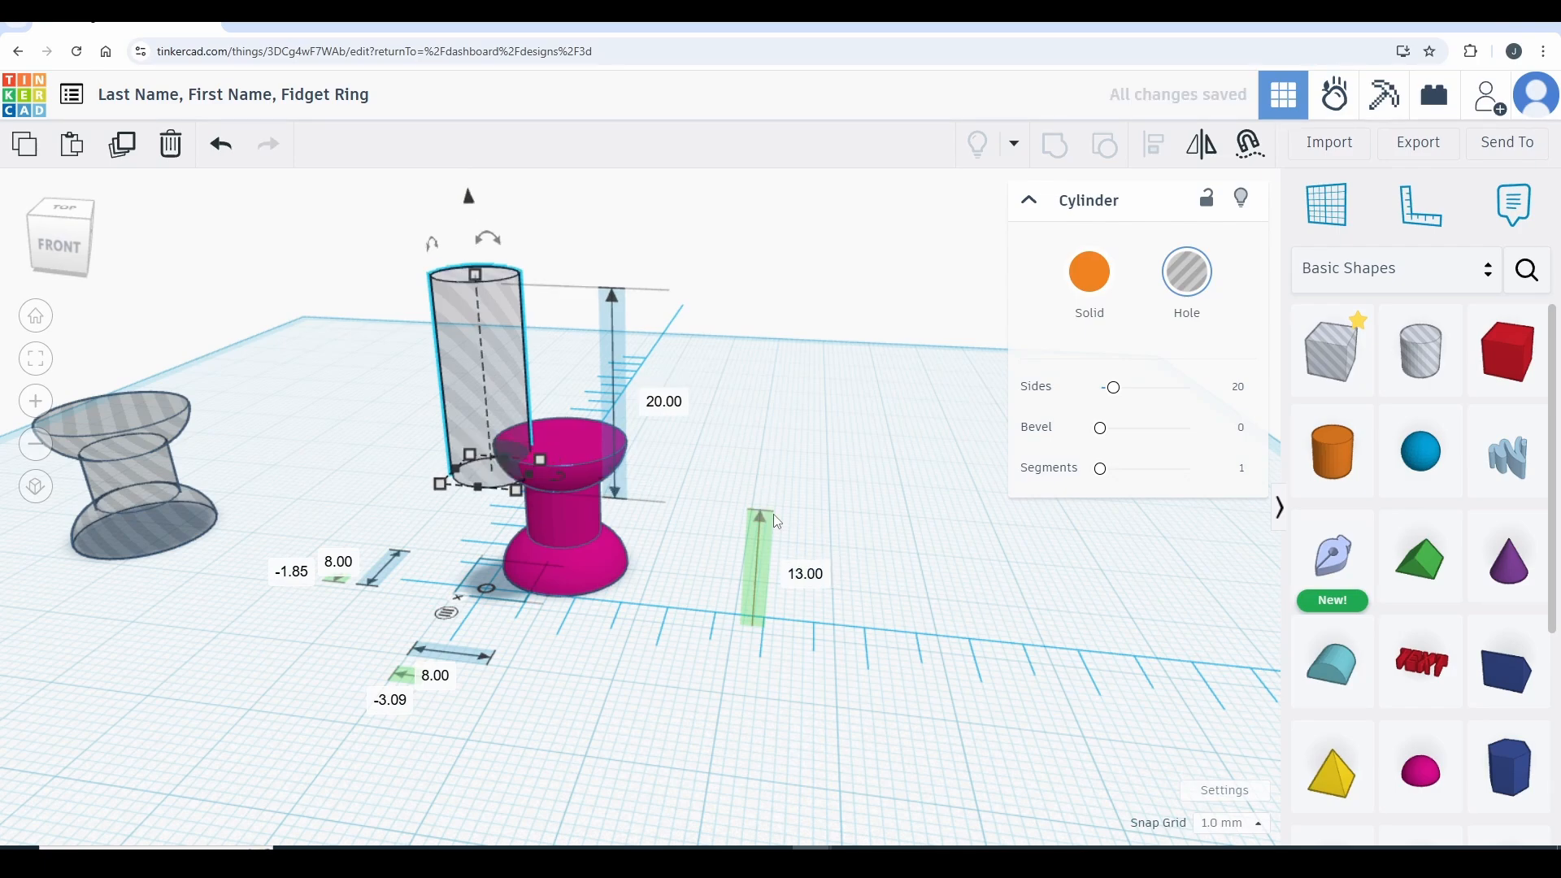
left_click(836, 405)
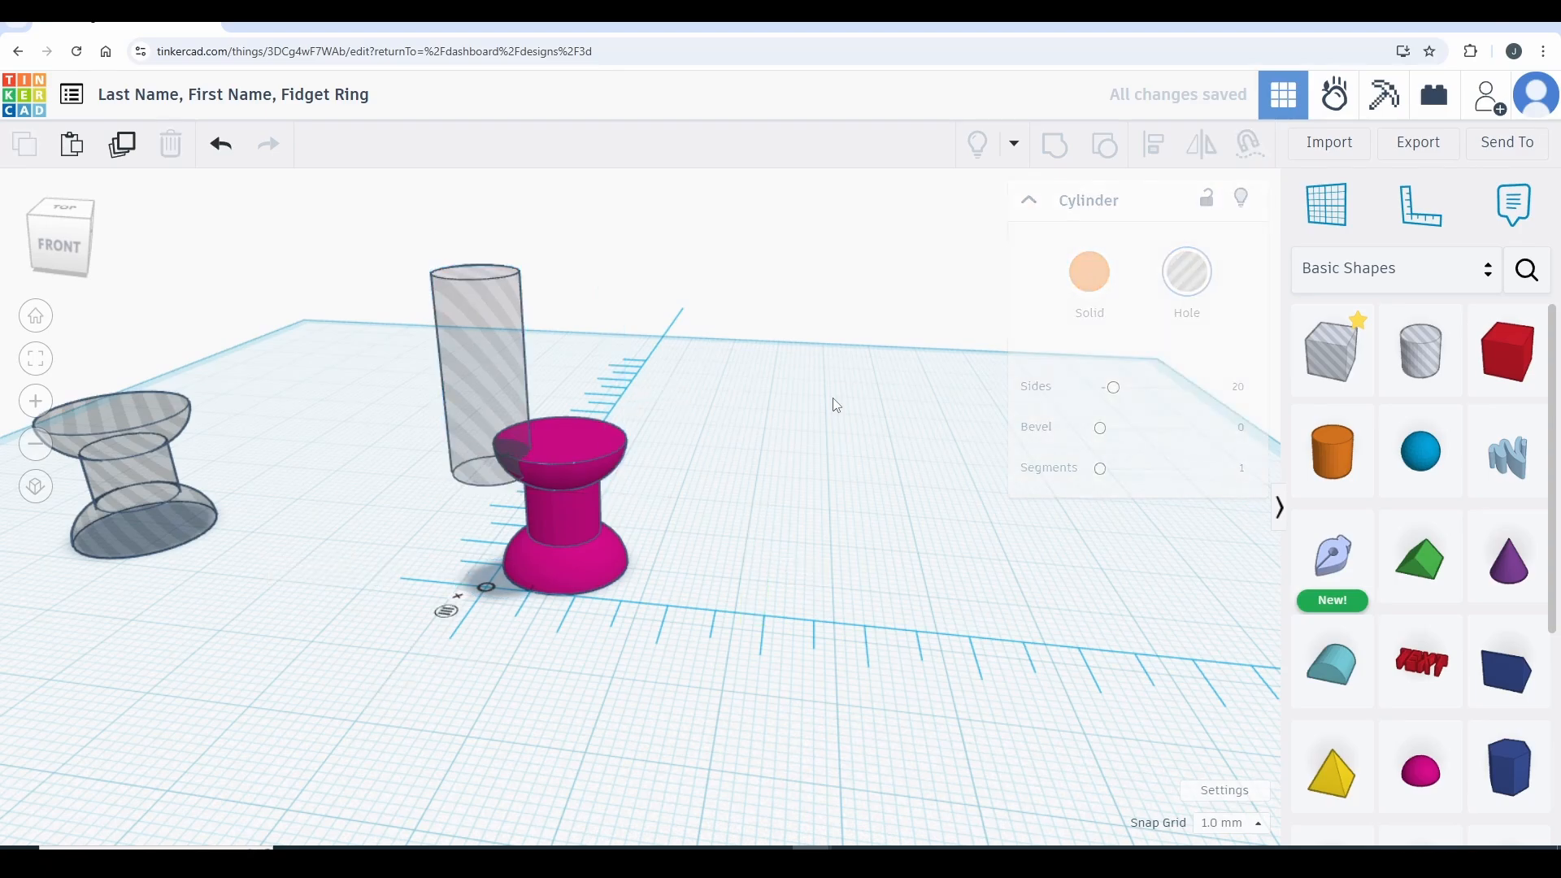
Step: Place a second hole cylinder on the spool's underside and set its width and length to 8 mm
right_click_drag(934, 454, 995, 306)
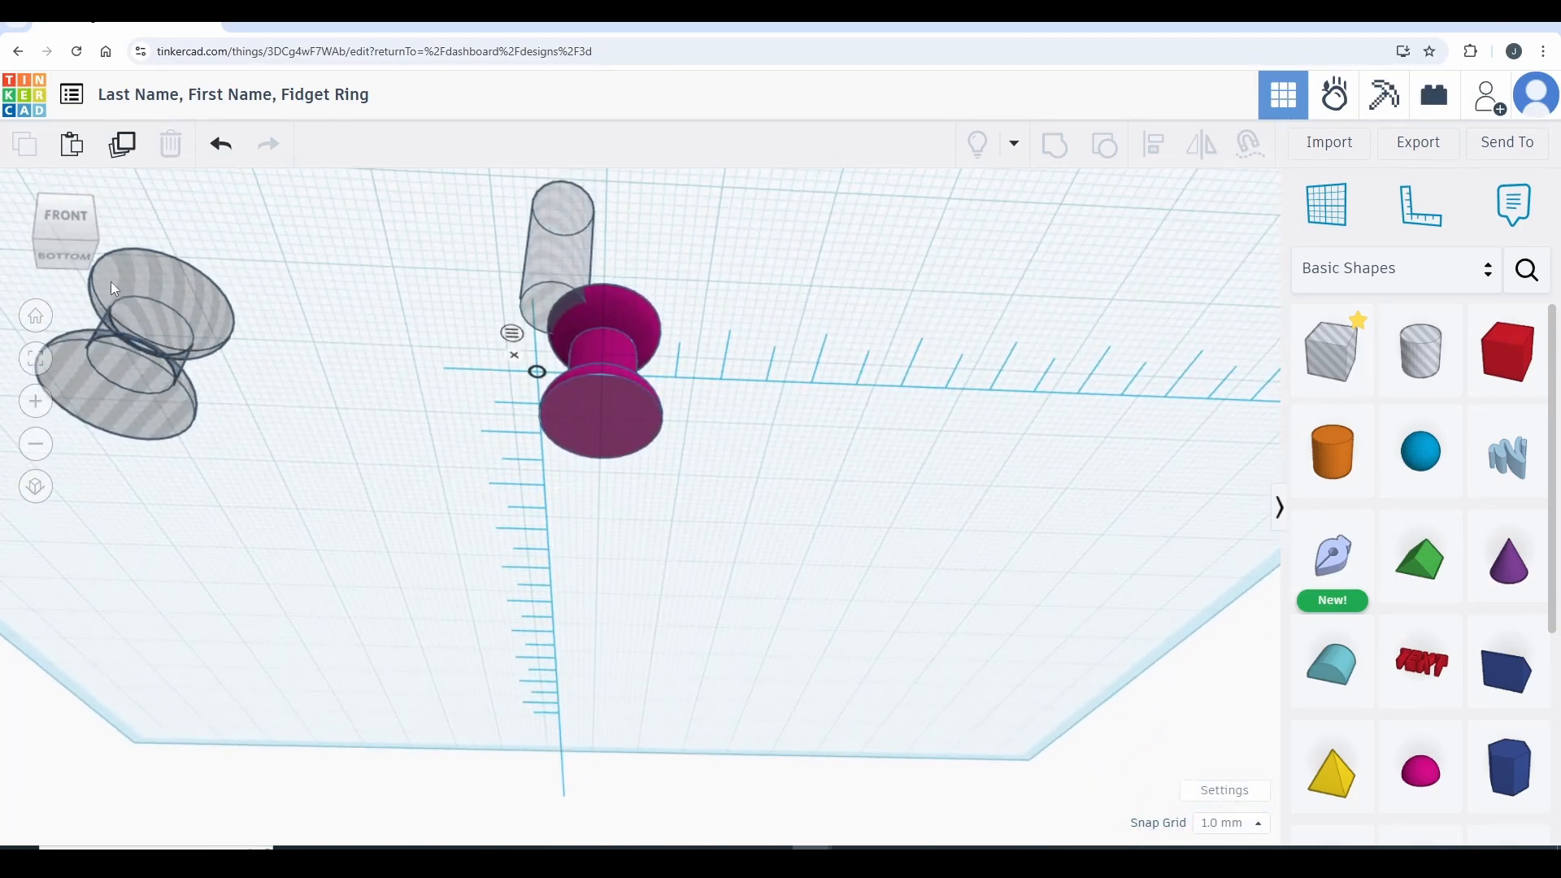
left_click(70, 254)
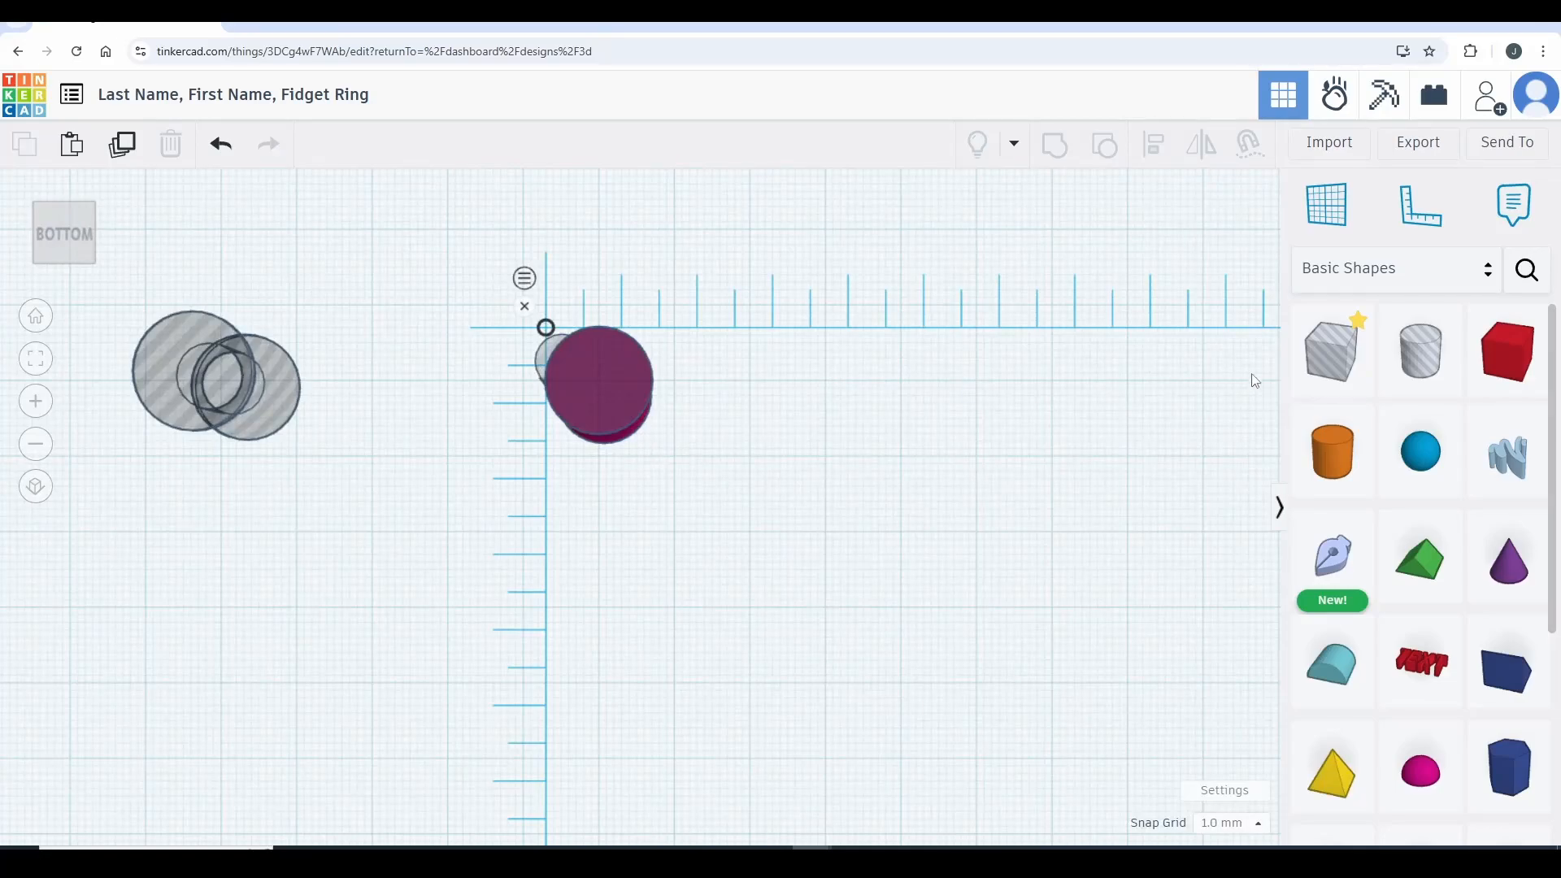
left_click_drag(1421, 350, 598, 374)
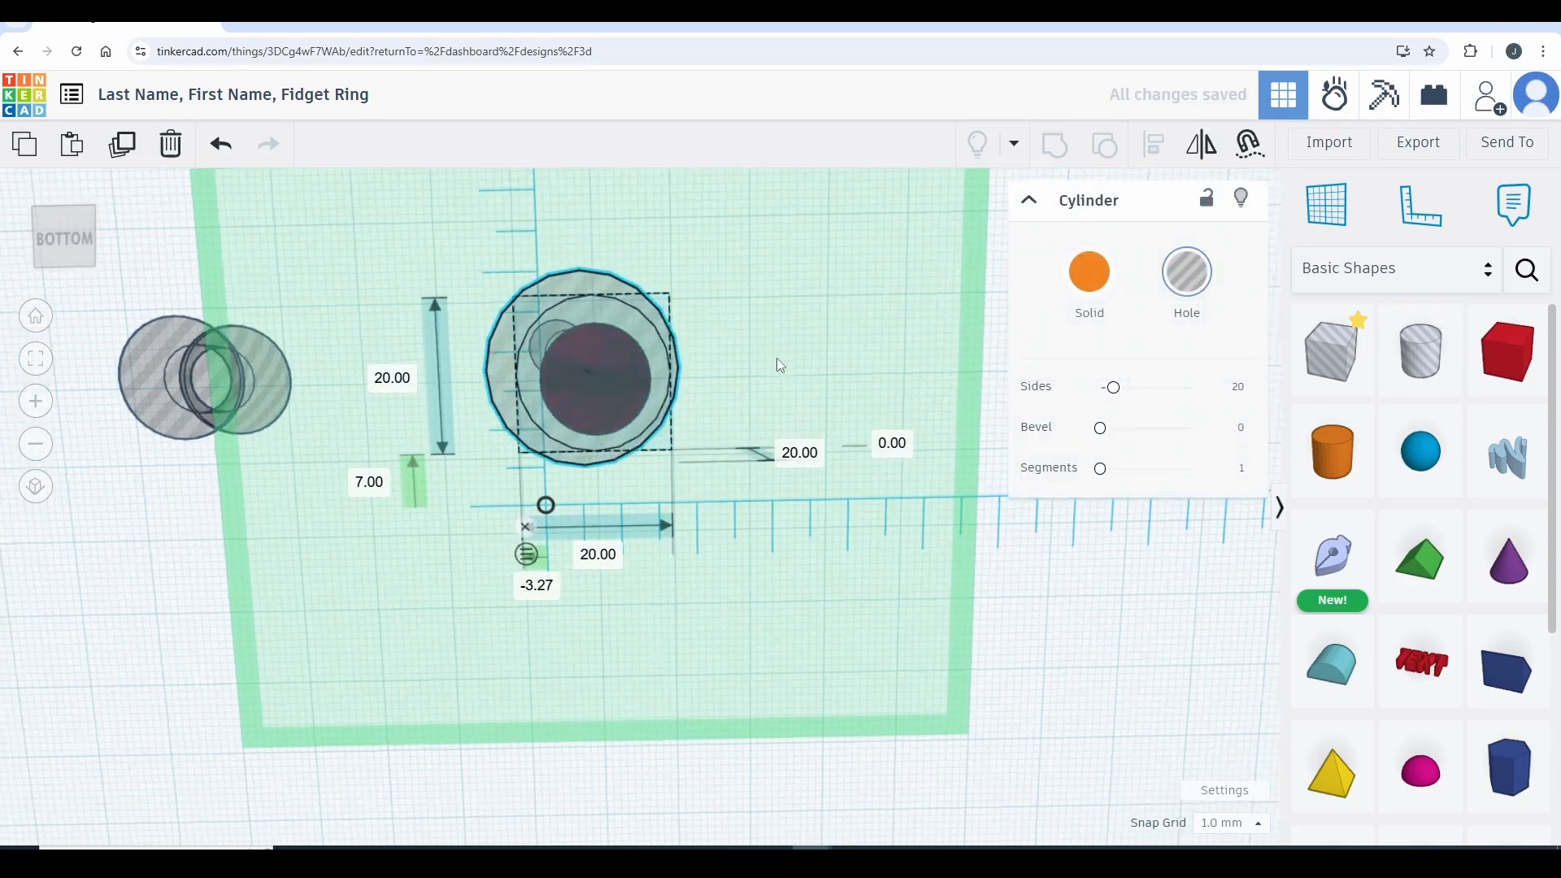
mouse_move(778, 364)
right_mouse_down()
mouse_move(738, 519)
mouse_move(768, 494)
mouse_move(797, 394)
mouse_move(770, 382)
right_mouse_up()
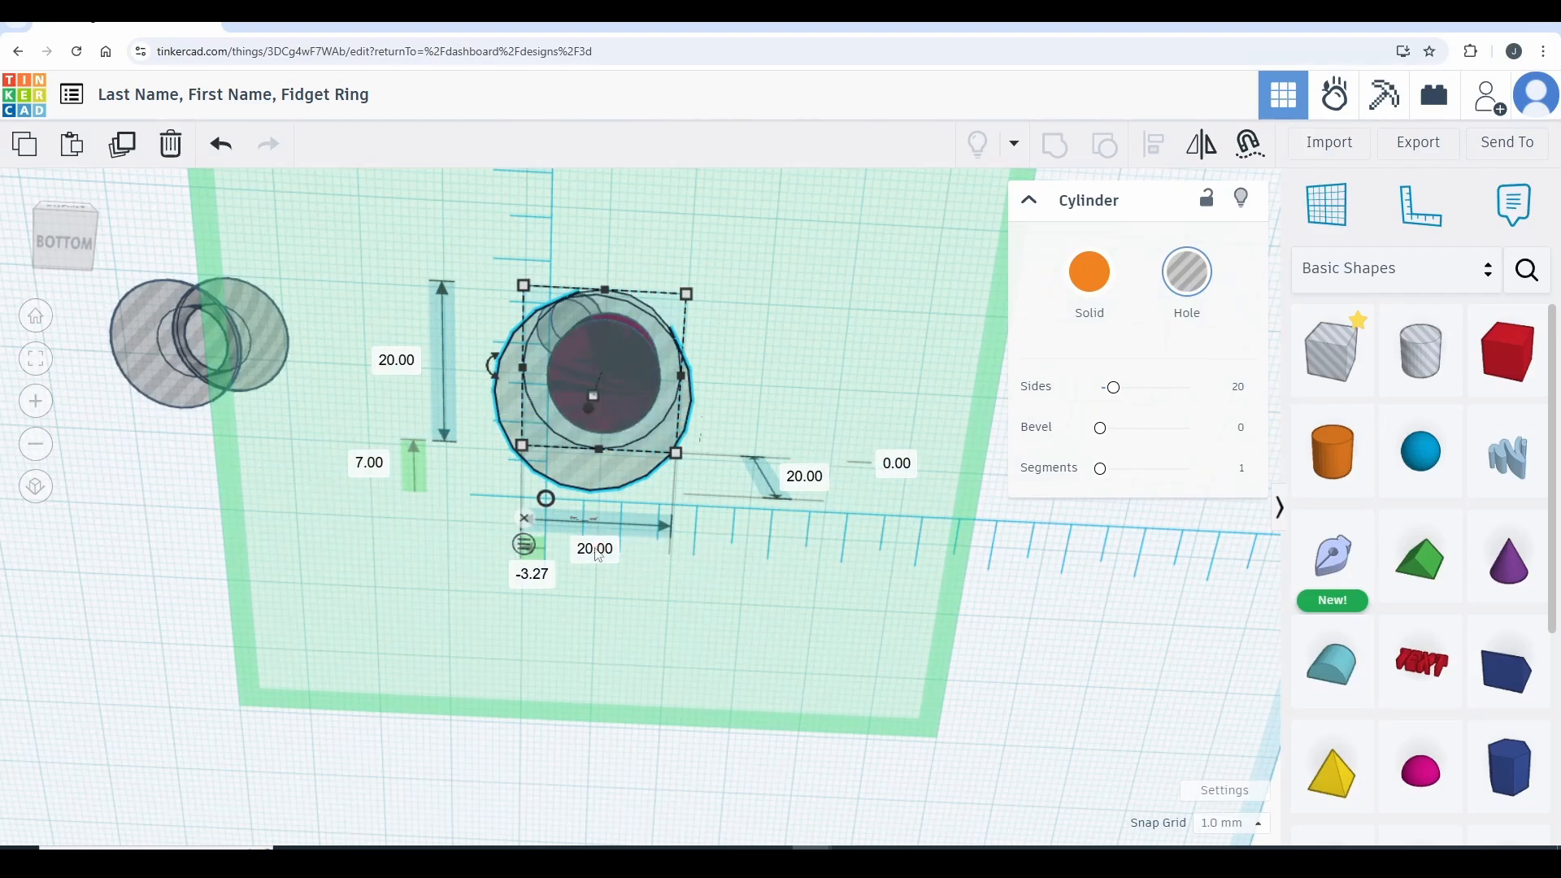
mouse_move(594, 527)
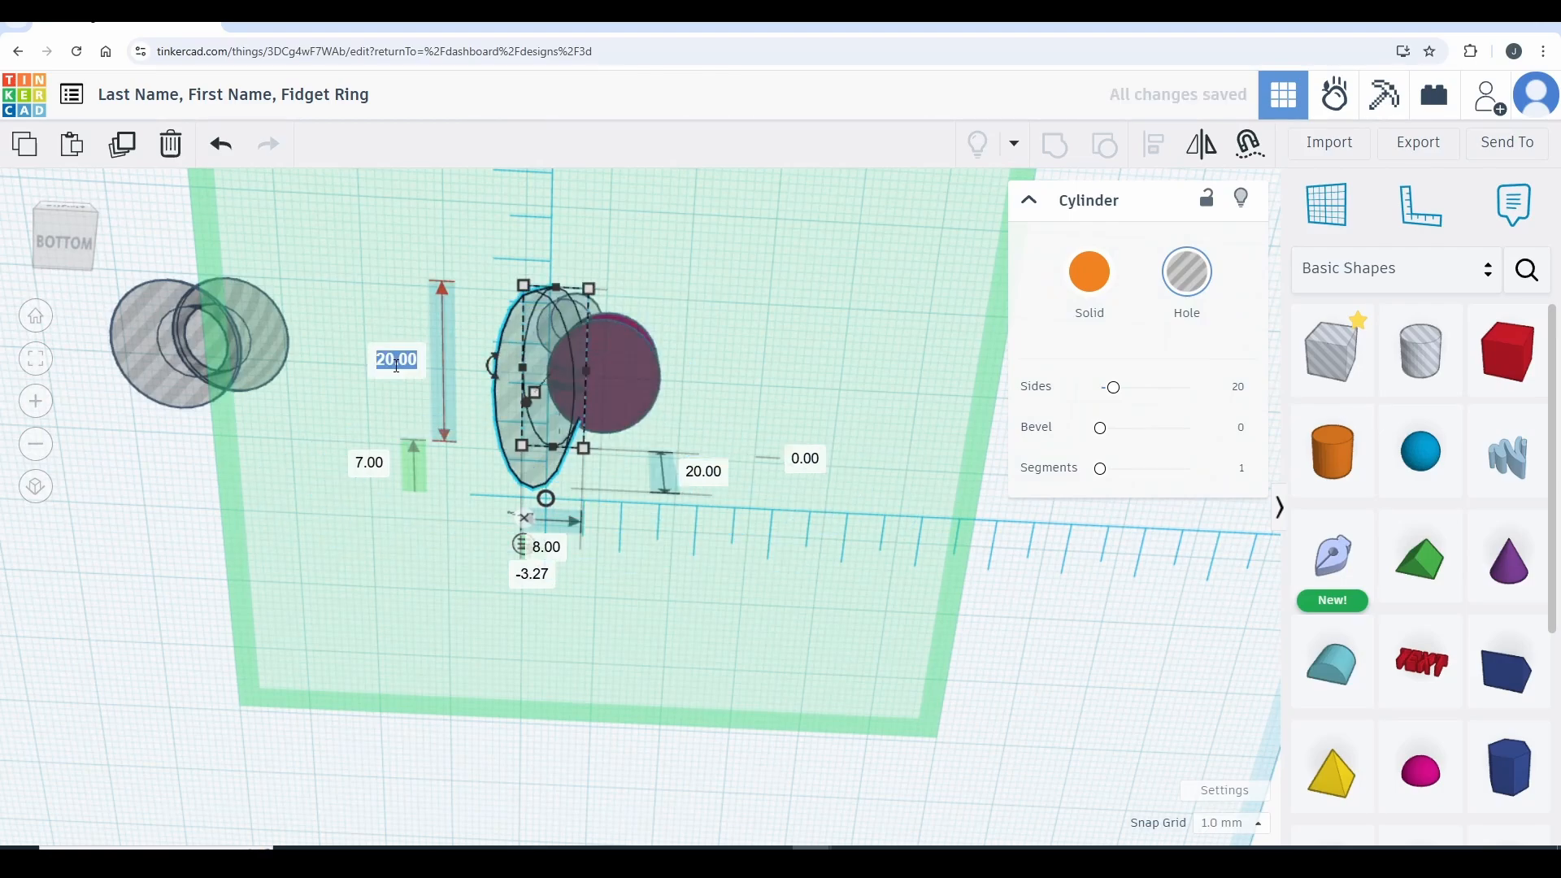
type("8")
key("Return")
Step: Set the lower hole cylinder's offset from the spool's underside to -2 mm so it cuts into the base
right_click_drag(631, 290, 612, 693)
left_click(811, 498)
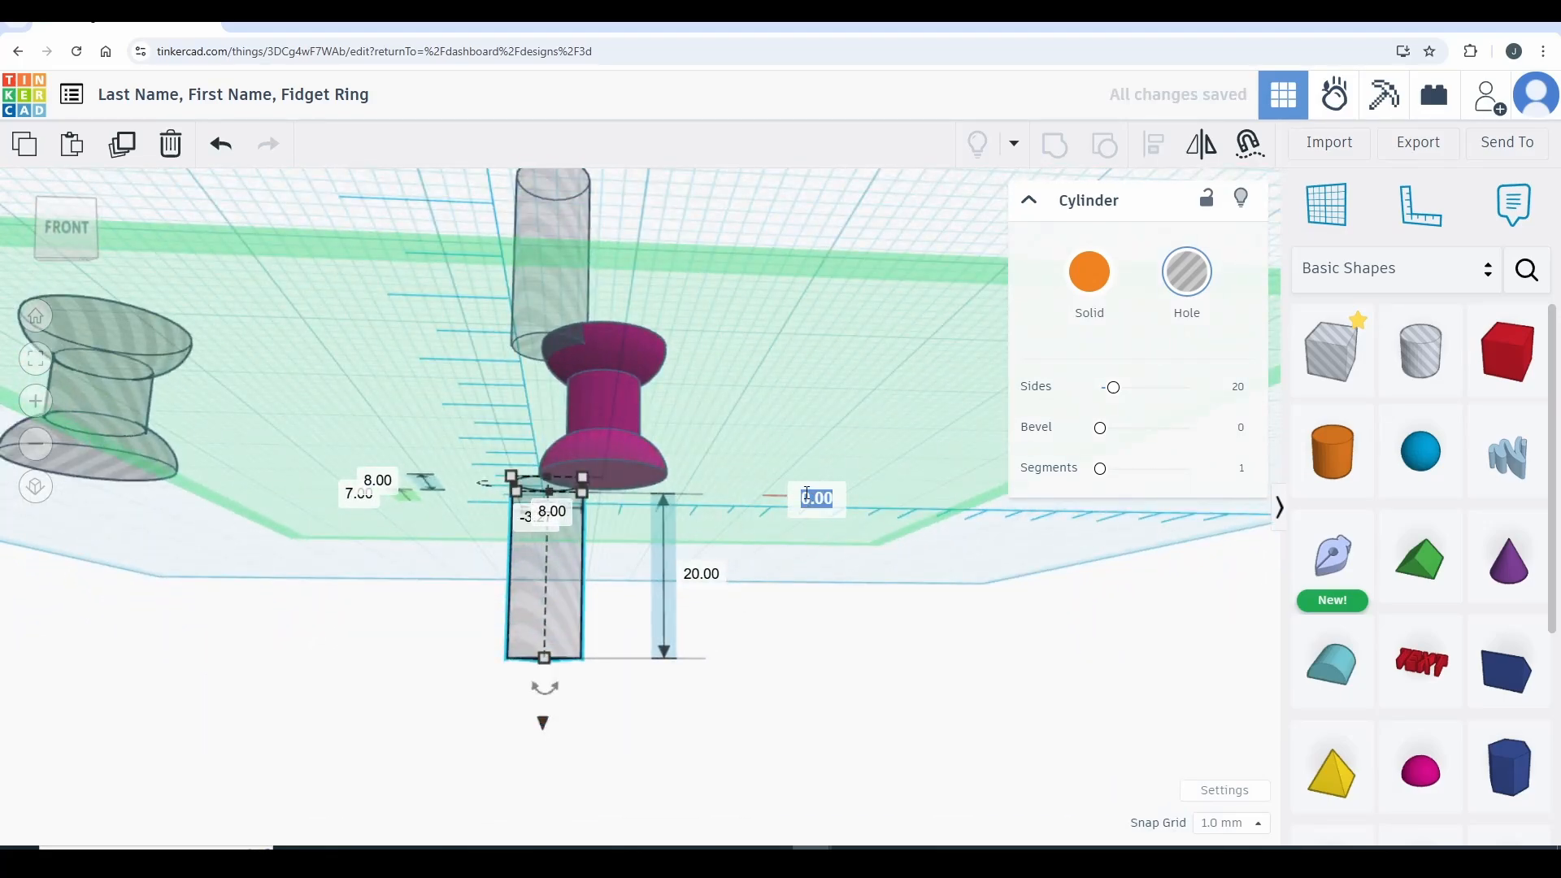
type("-2")
key("Return")
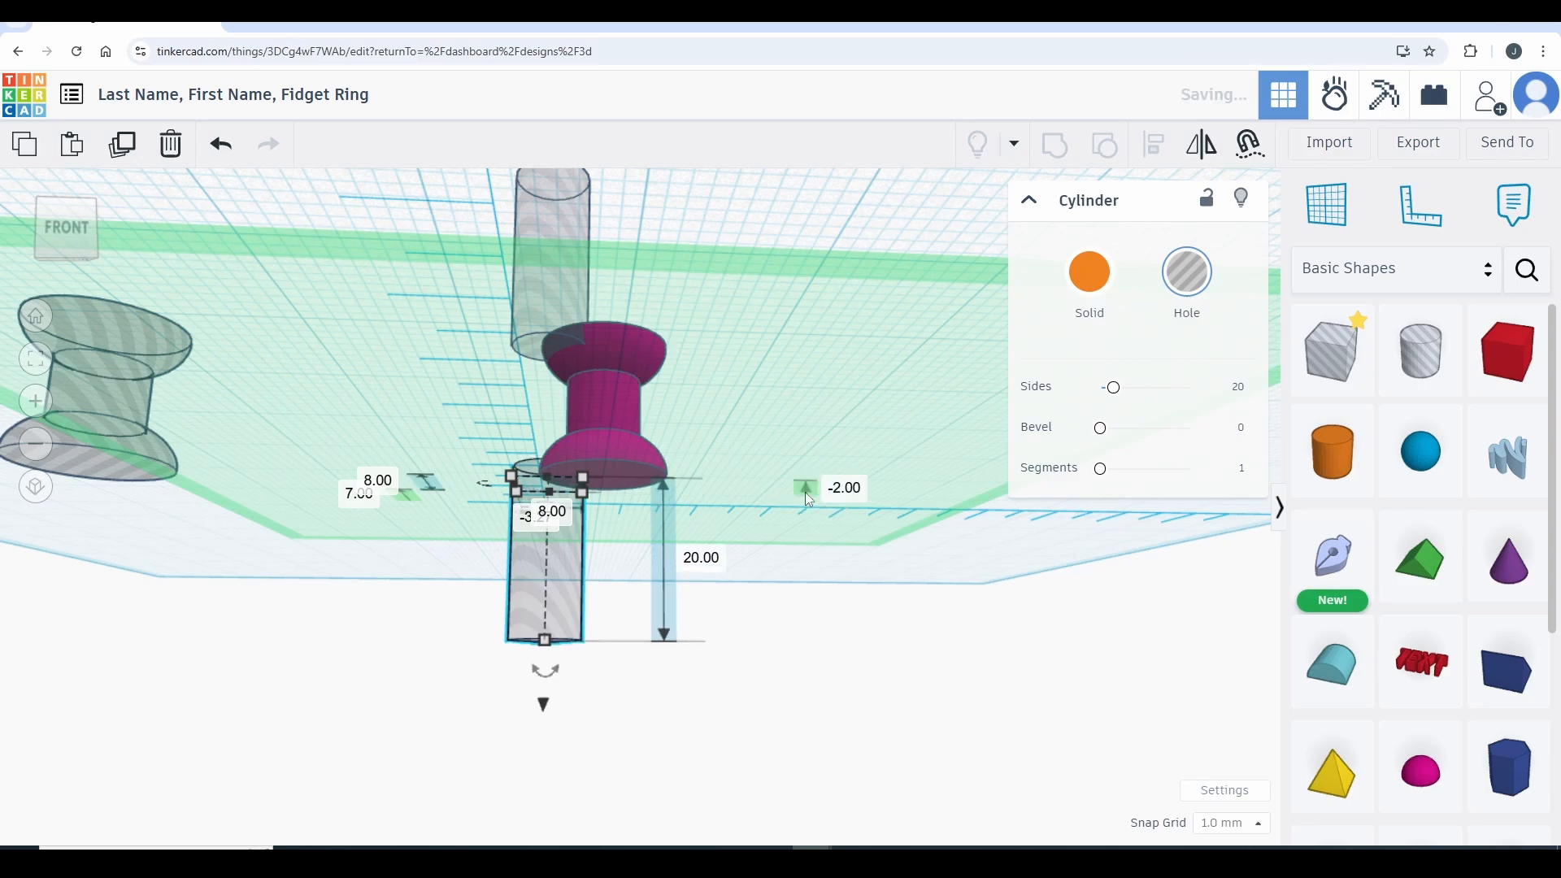
right_click_drag(872, 413, 797, 465)
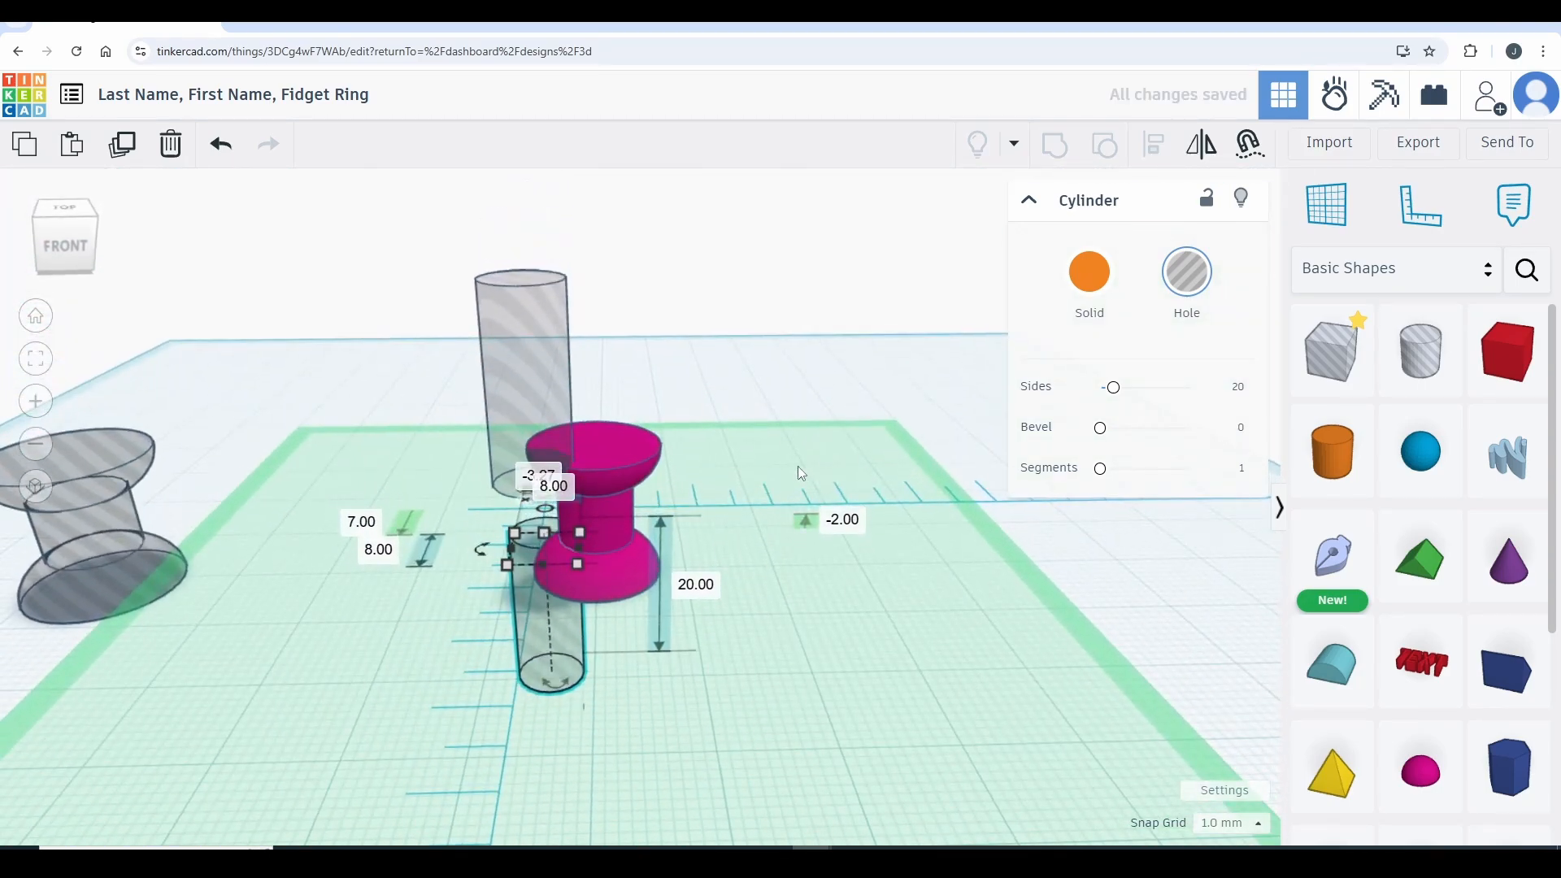
left_click(708, 446)
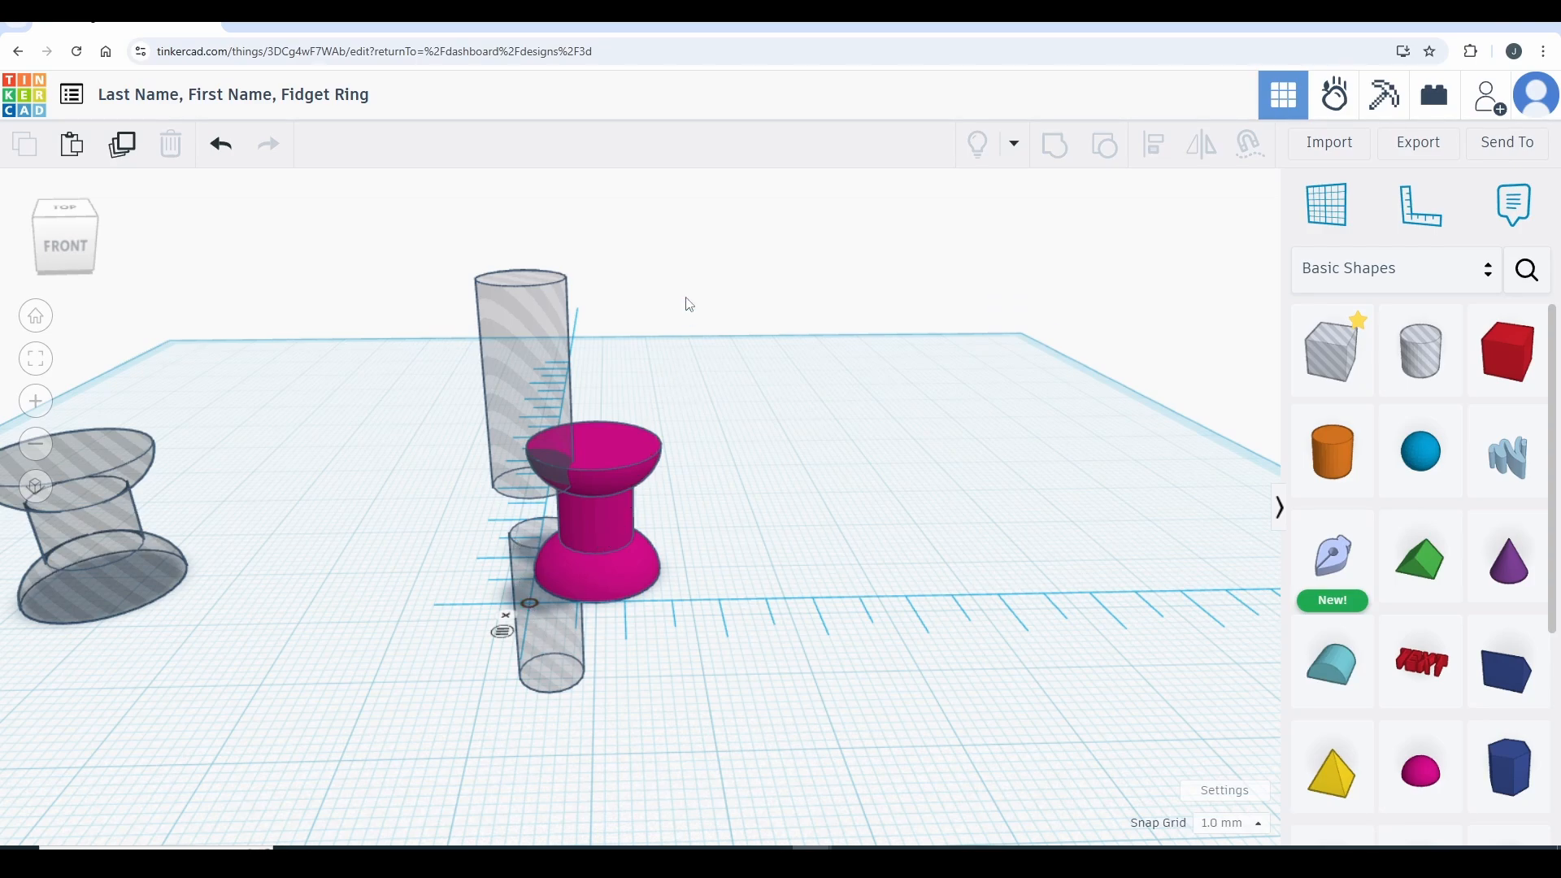
Step: Center the spool and both hole cylinders on each other in both horizontal directions and group them to cut the recesses
left_click_drag(415, 224, 794, 770)
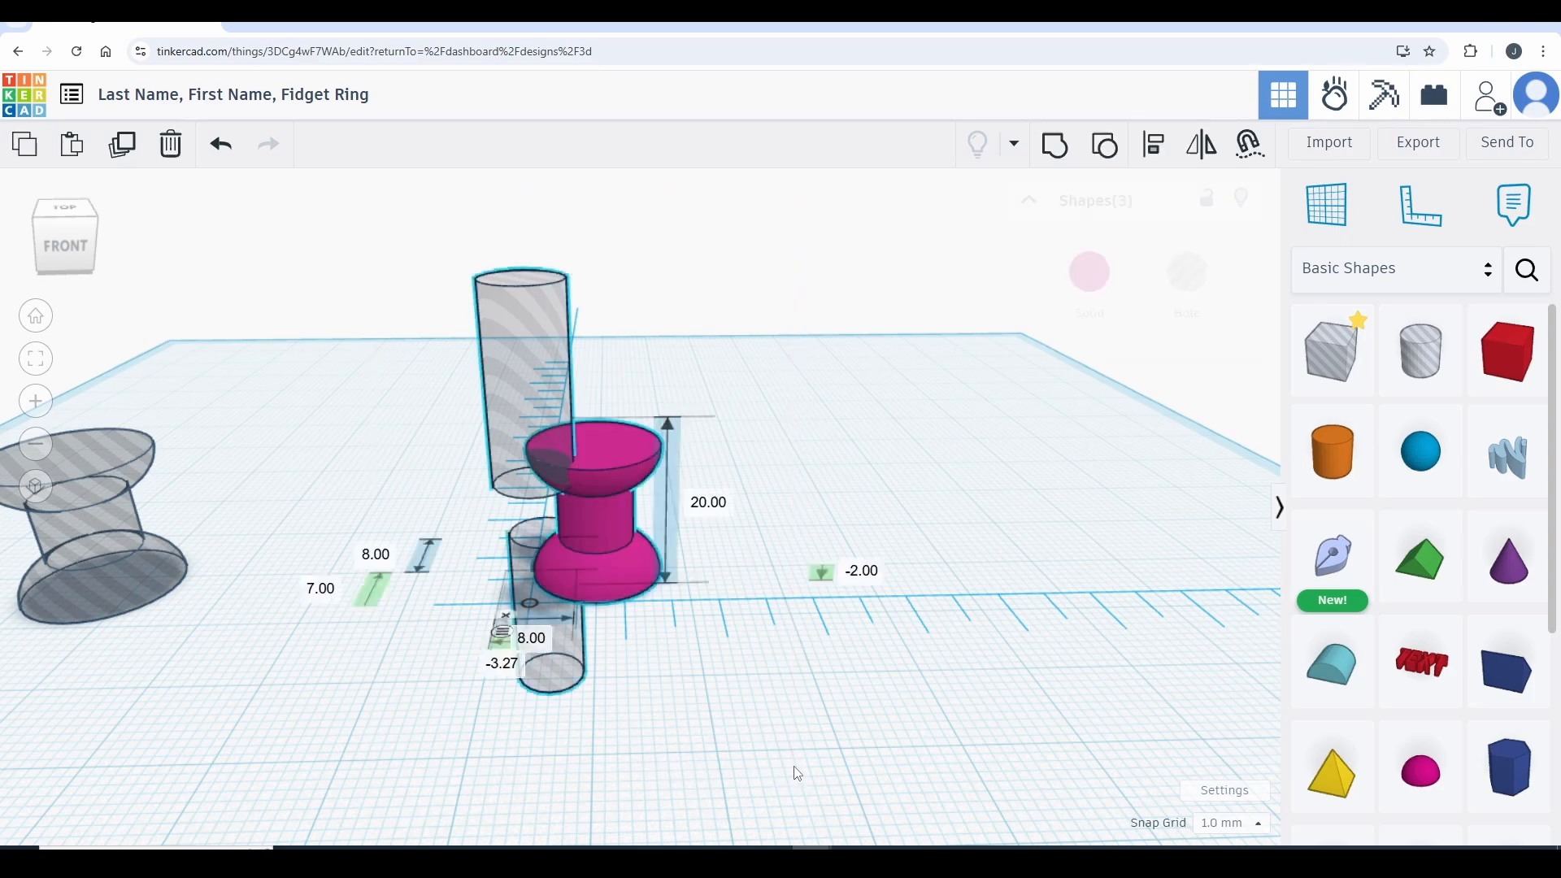
right_click_drag(921, 355, 901, 529)
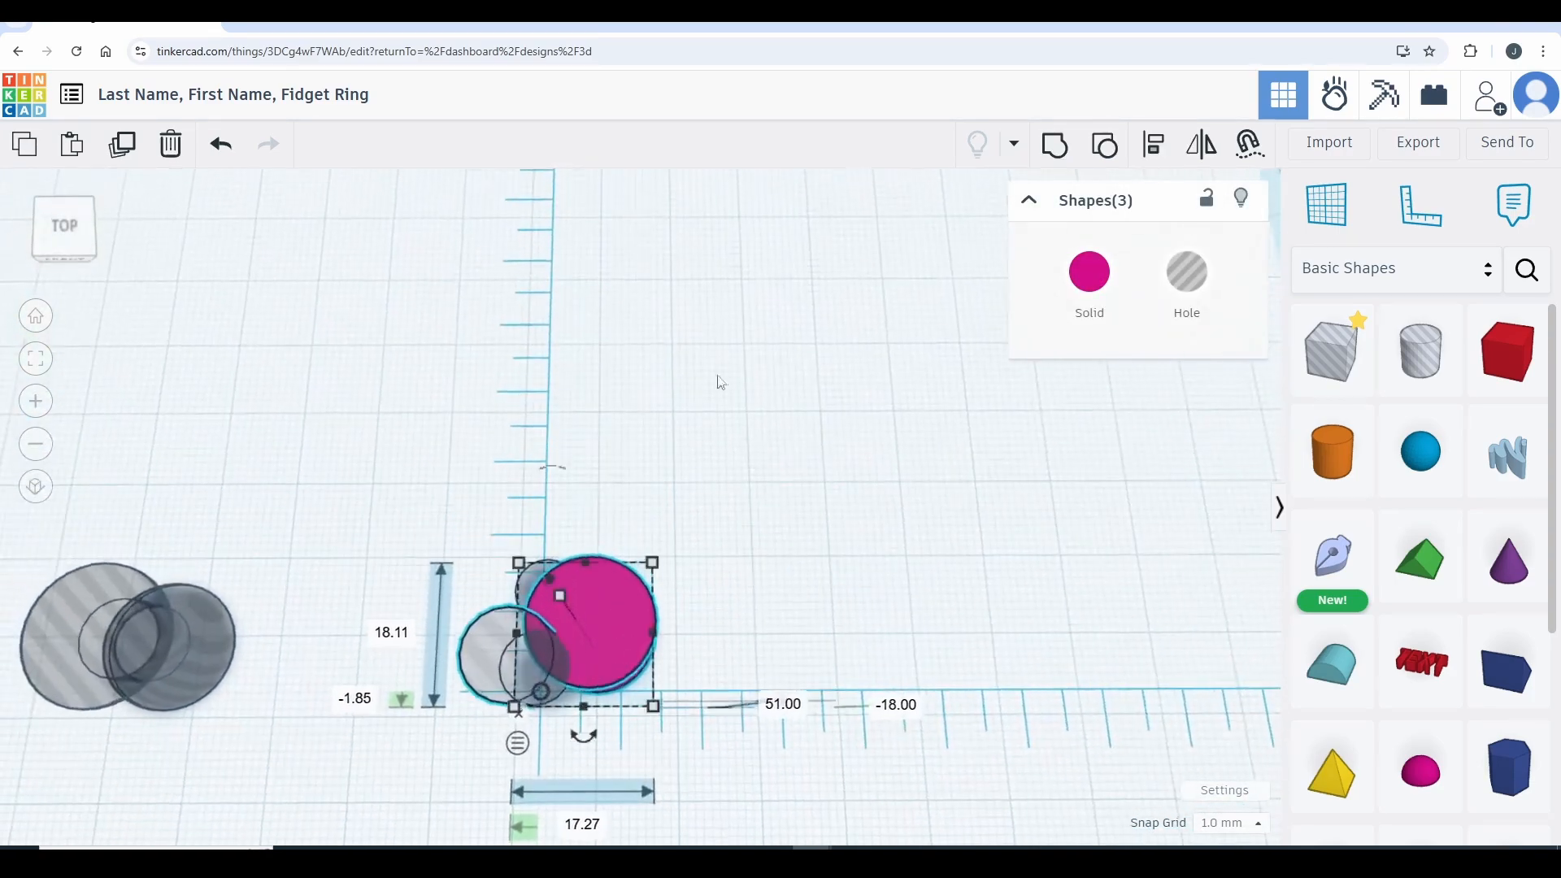
left_click(65, 226)
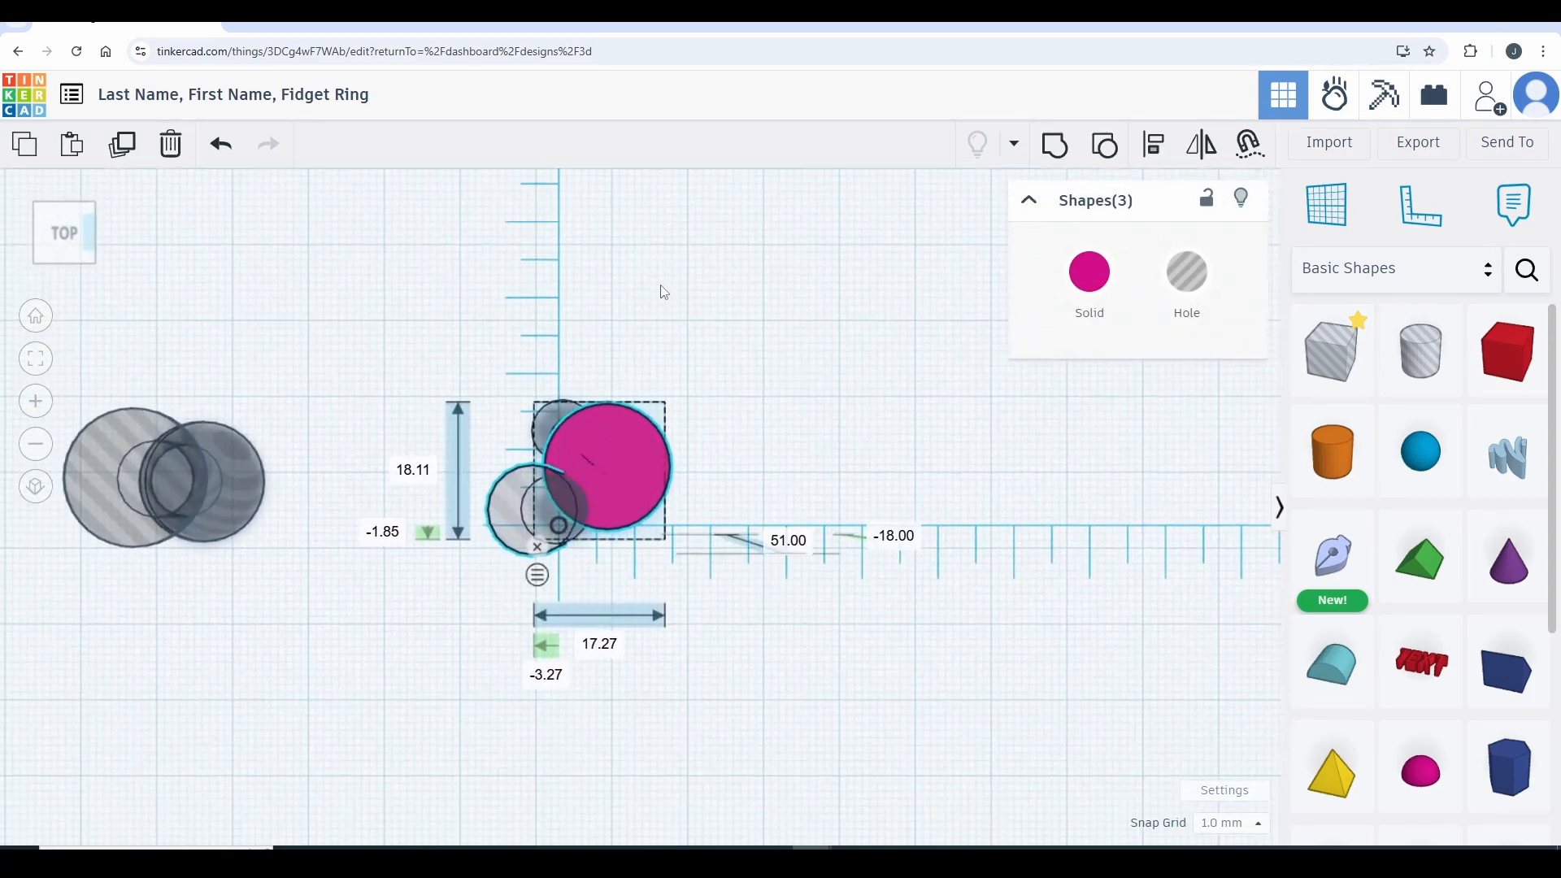
left_click(1149, 160)
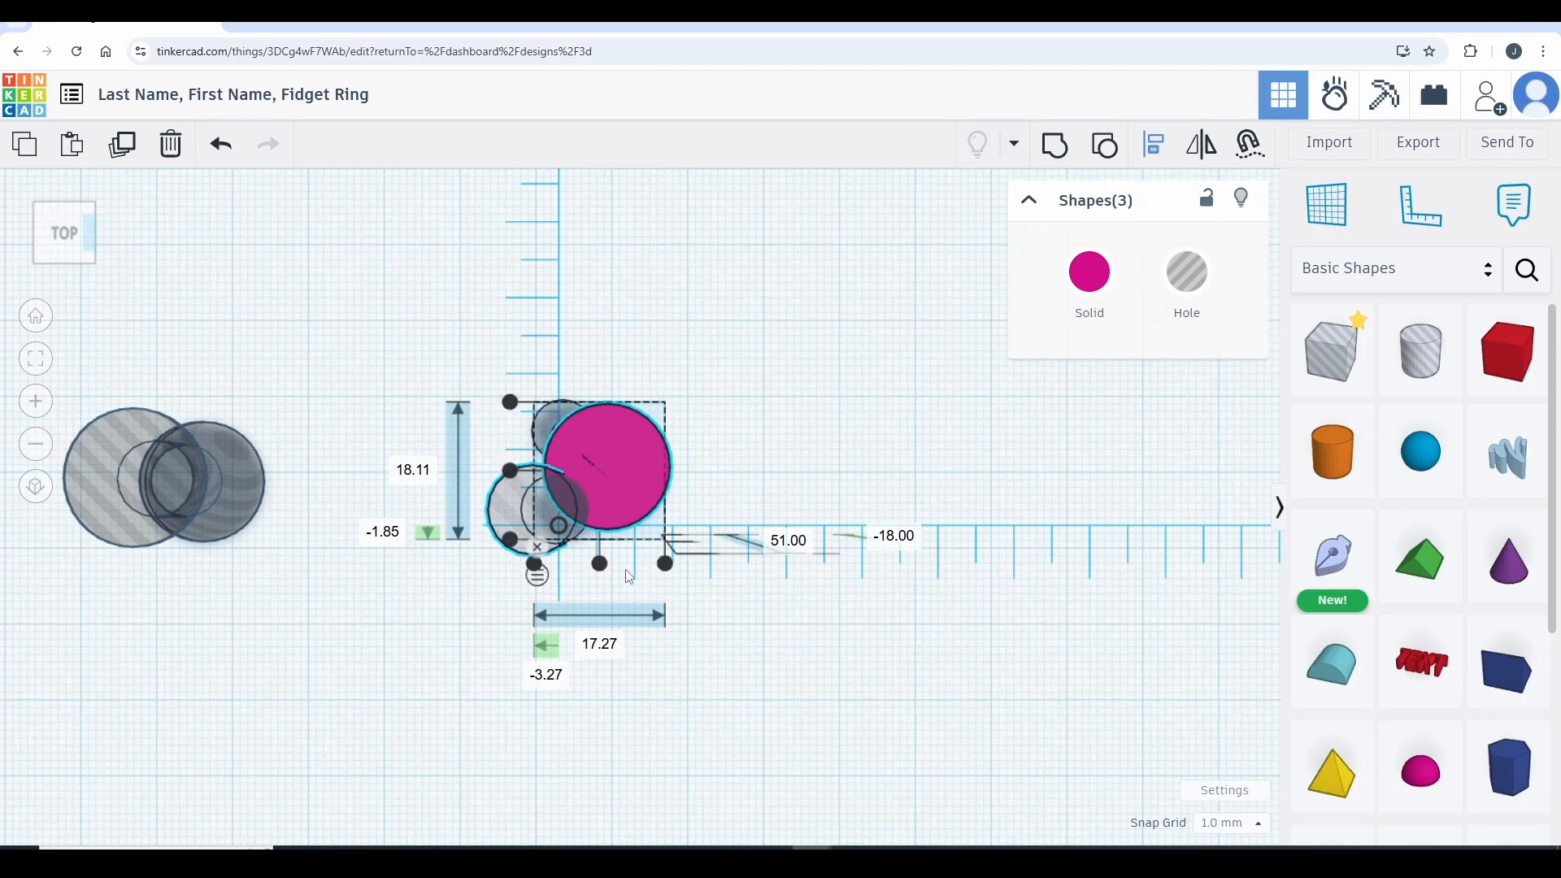
left_click(511, 472)
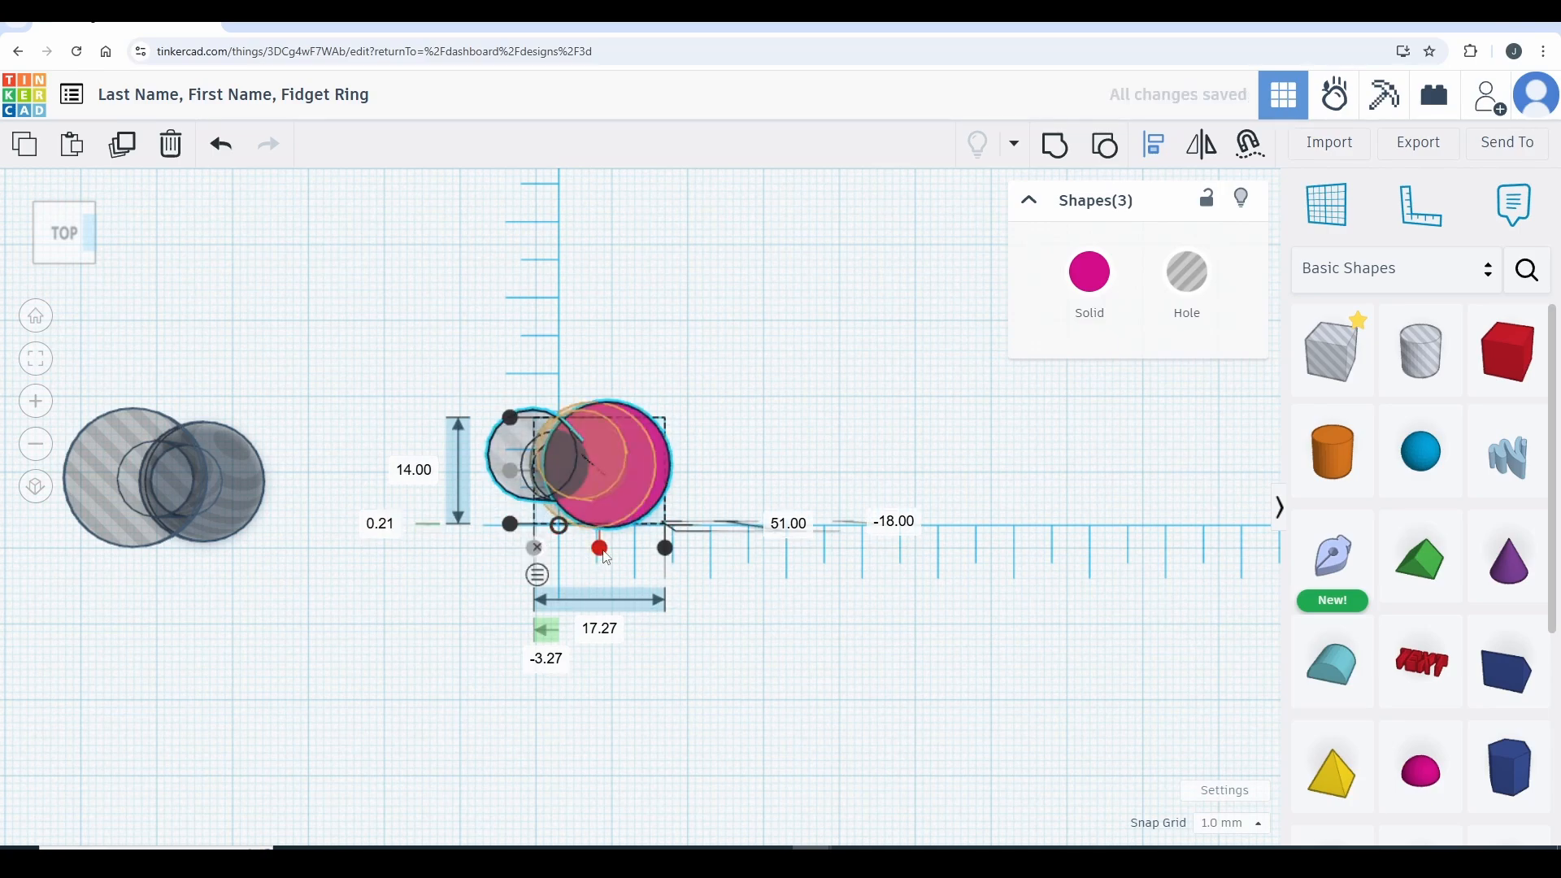
left_click(601, 550)
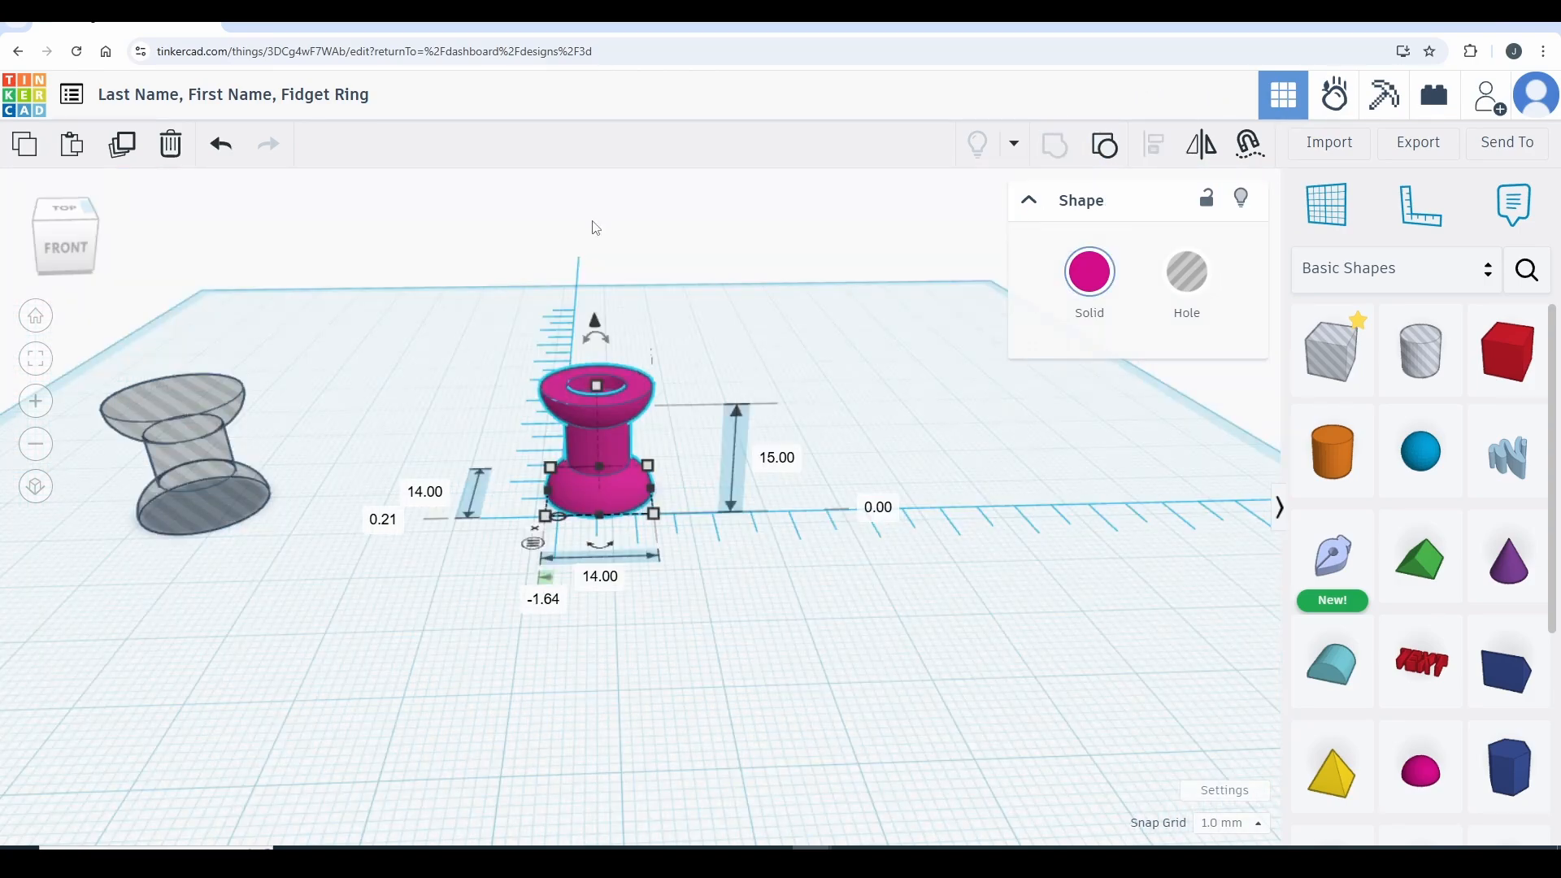
left_click(691, 244)
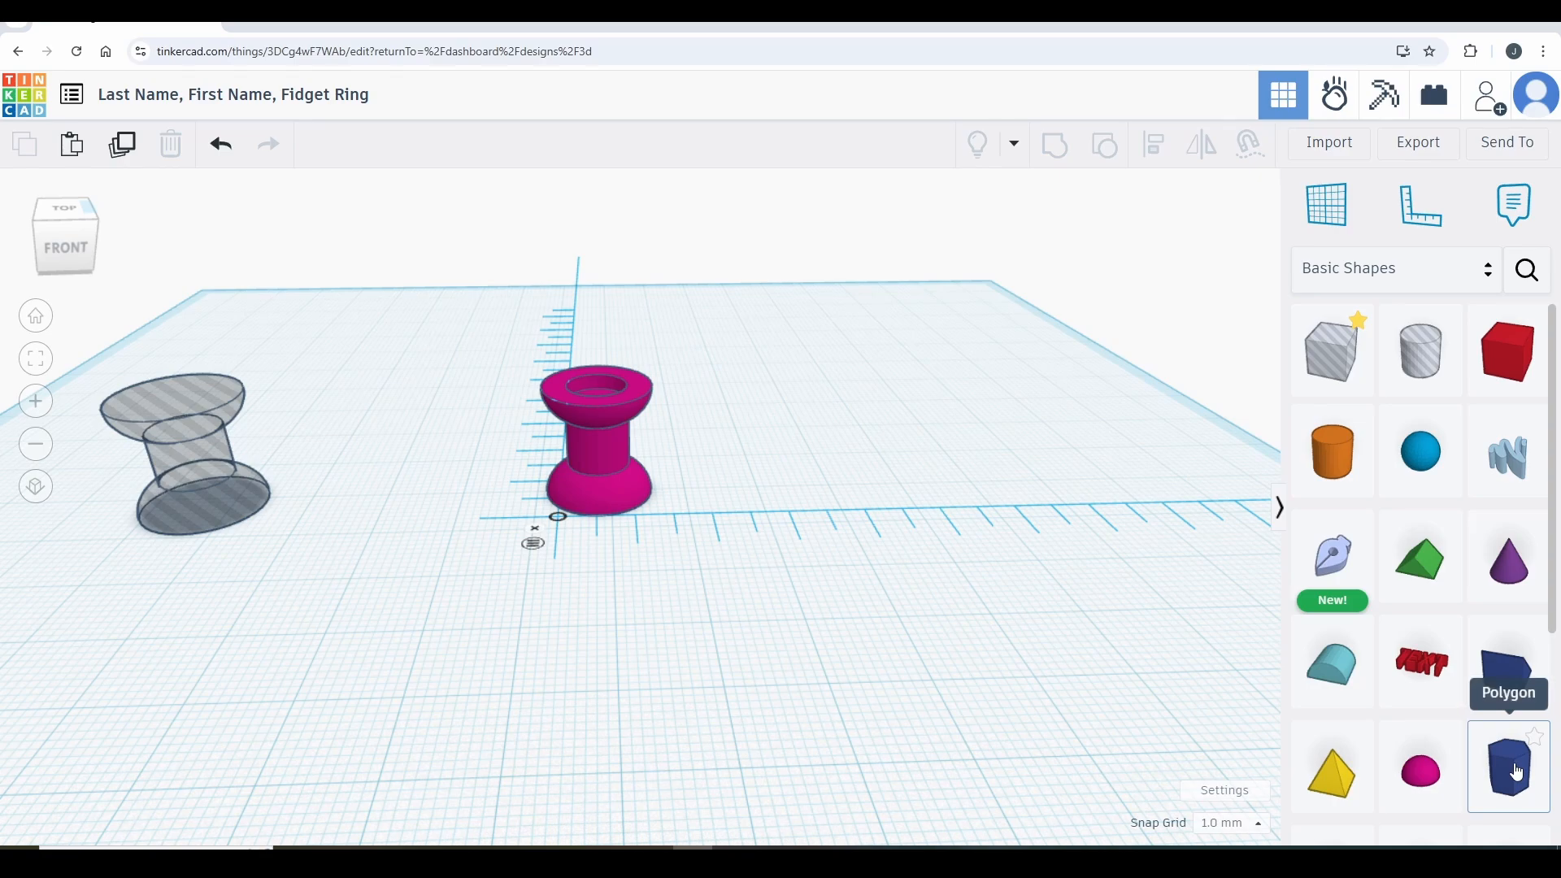
Step: Add a six-sided polygon between the hole spool and the solid spool and set its height to 15 mm
left_click_drag(1513, 773, 389, 512)
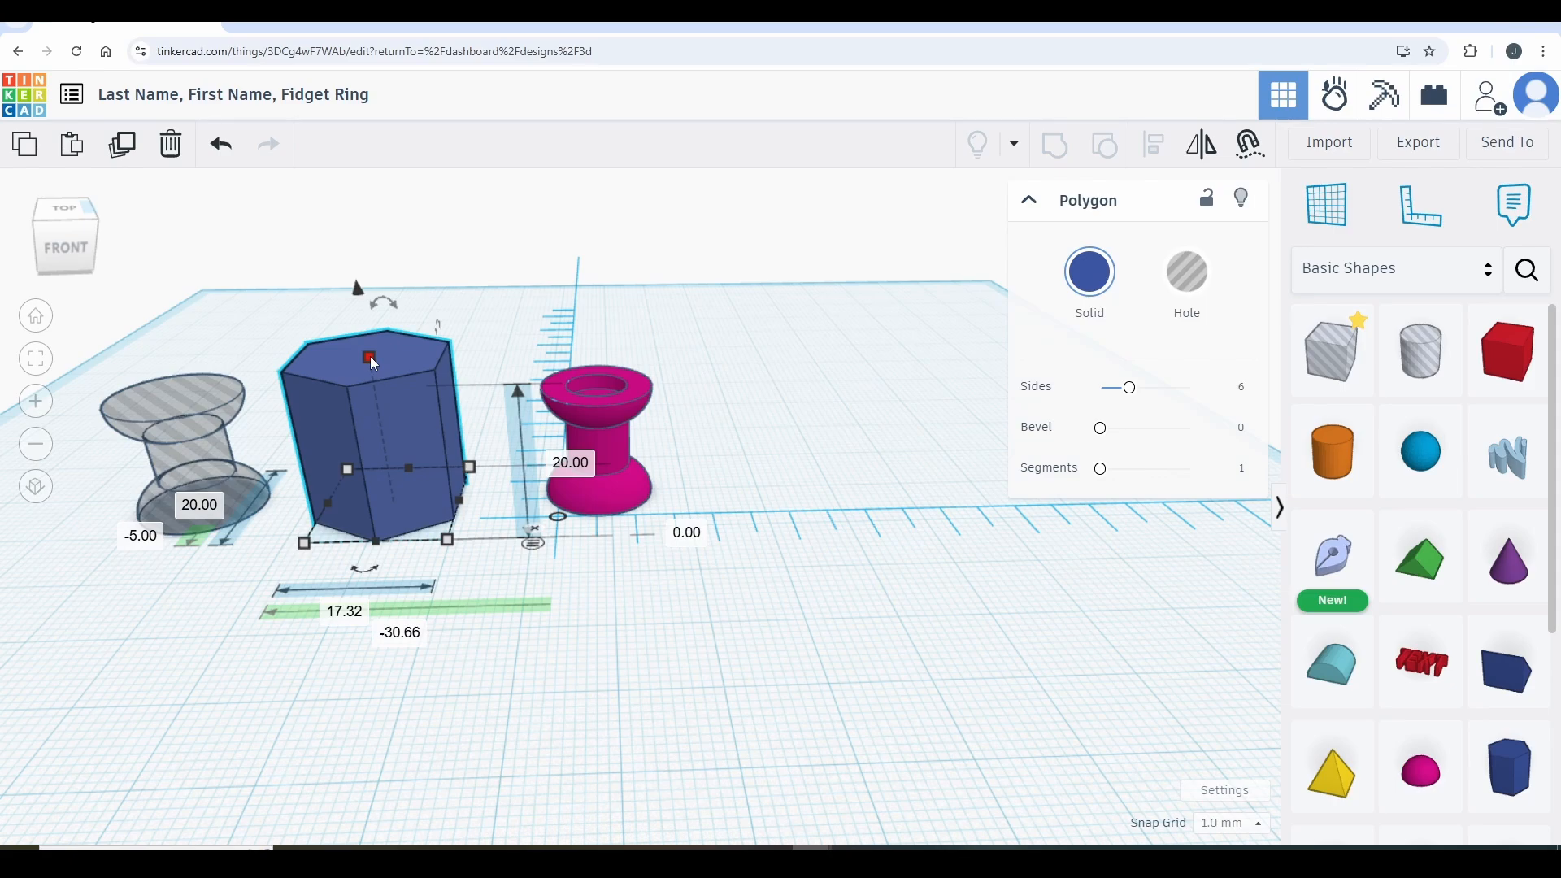
left_click(573, 467)
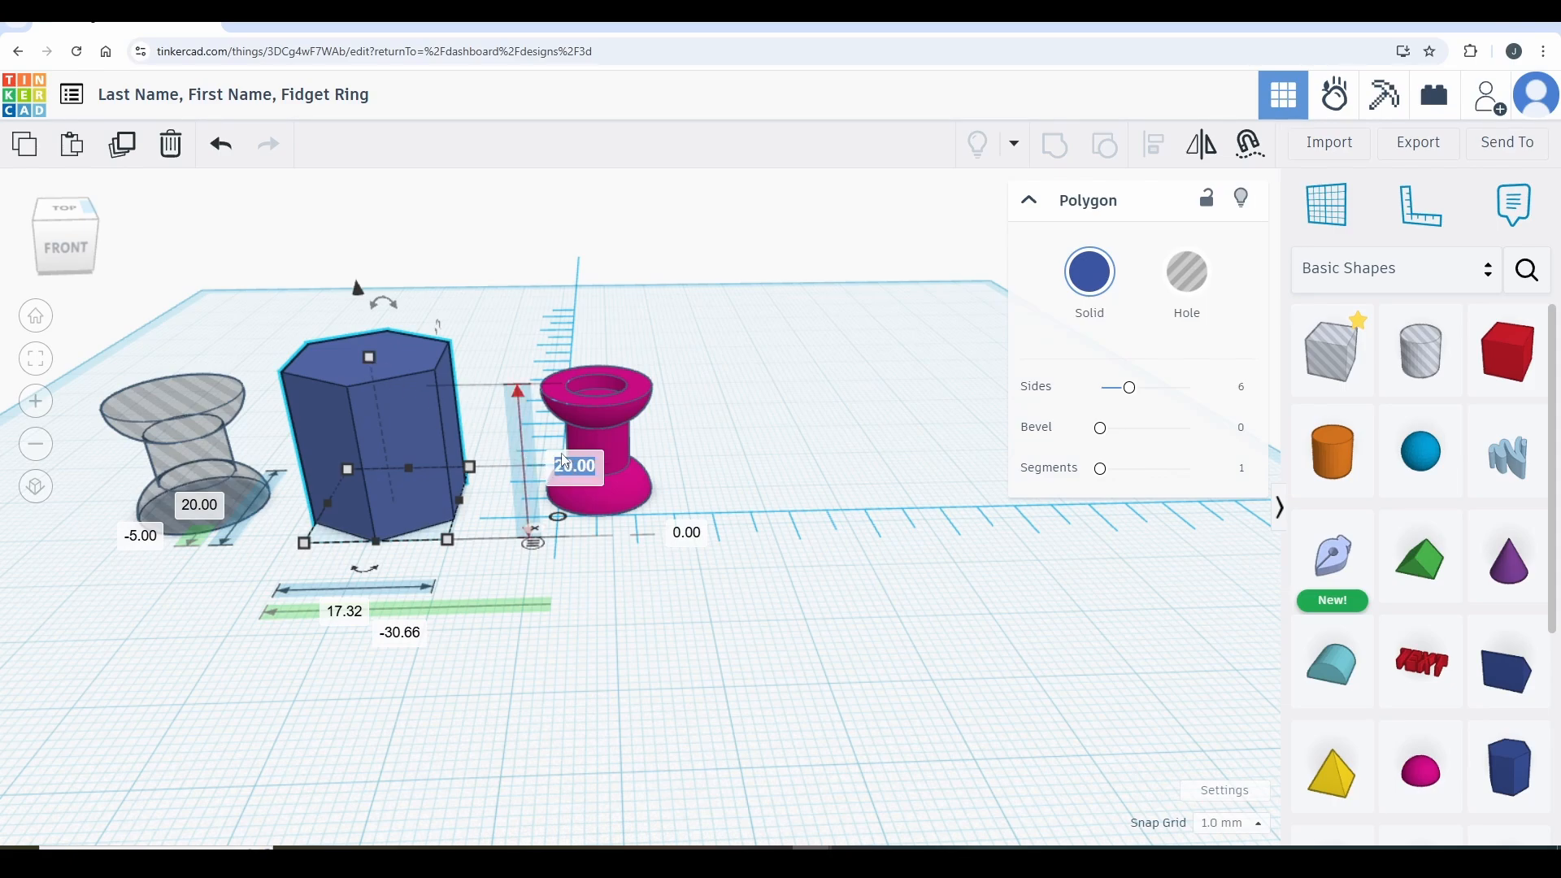
type("15")
key("Return")
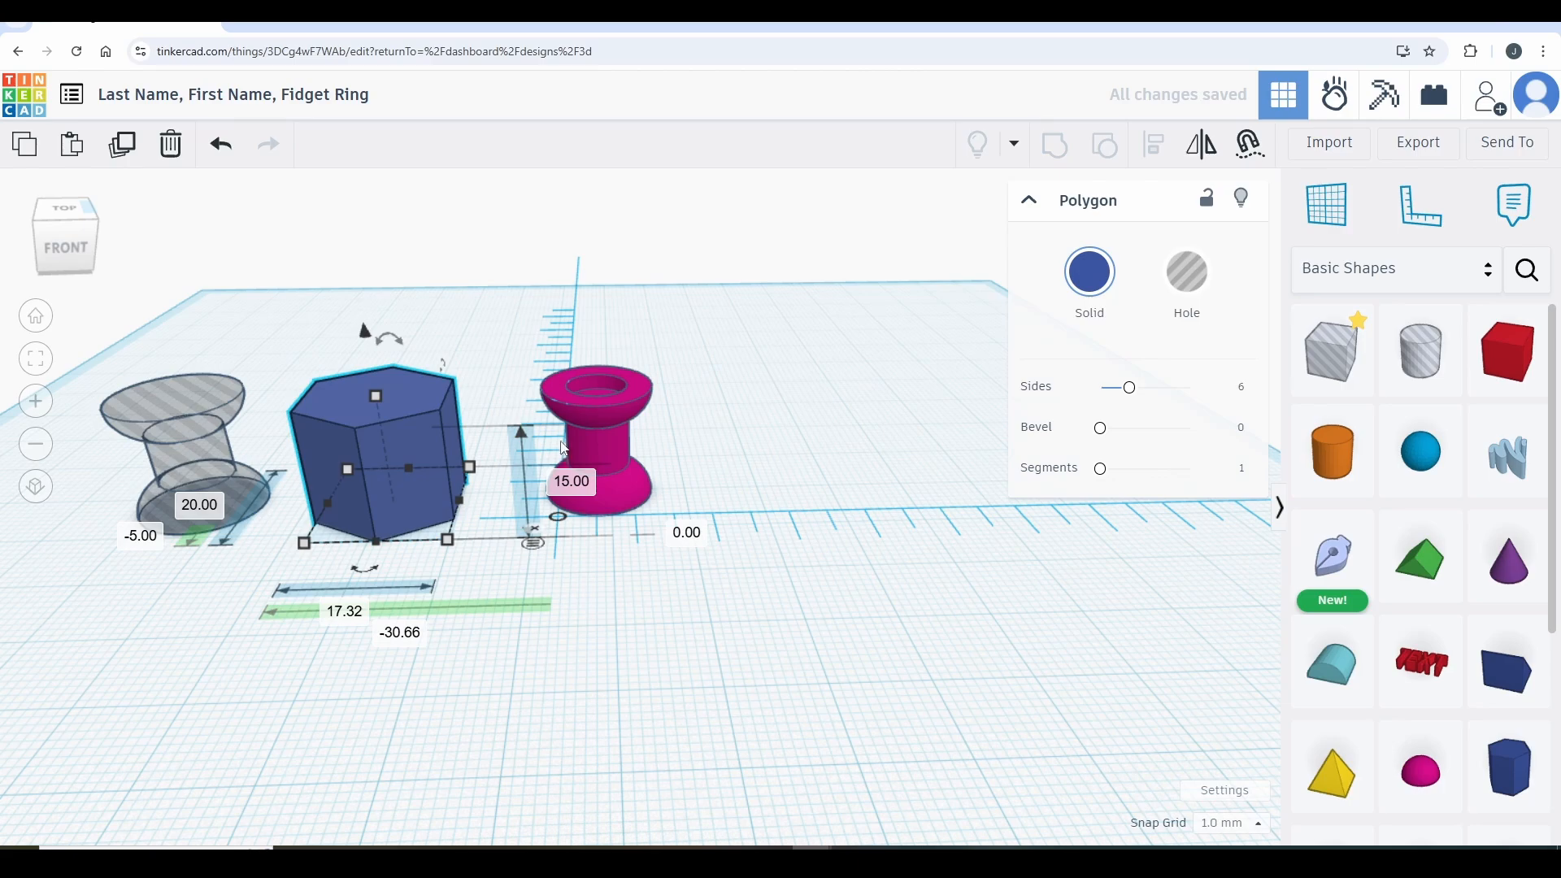
left_click(461, 298)
right_click_drag(460, 297, 474, 349)
mouse_move(63, 218)
left_mouse_down()
mouse_move(91, 221)
mouse_move(59, 228)
left_mouse_up()
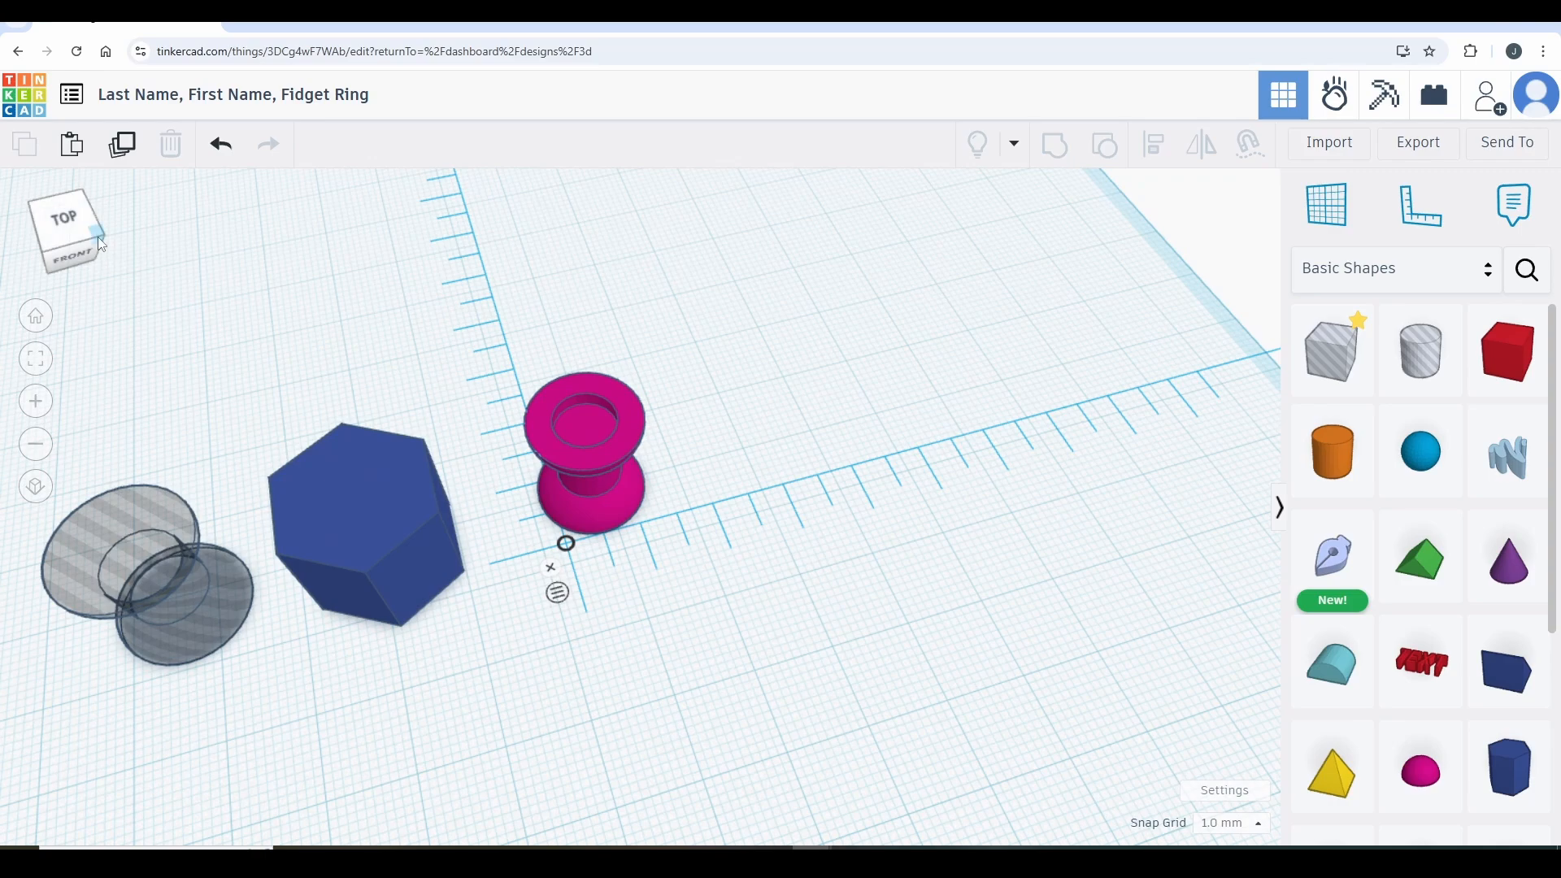
Step: Move the hexagonal polygon over the hole spool, working from a straight top-down view
left_click(65, 226)
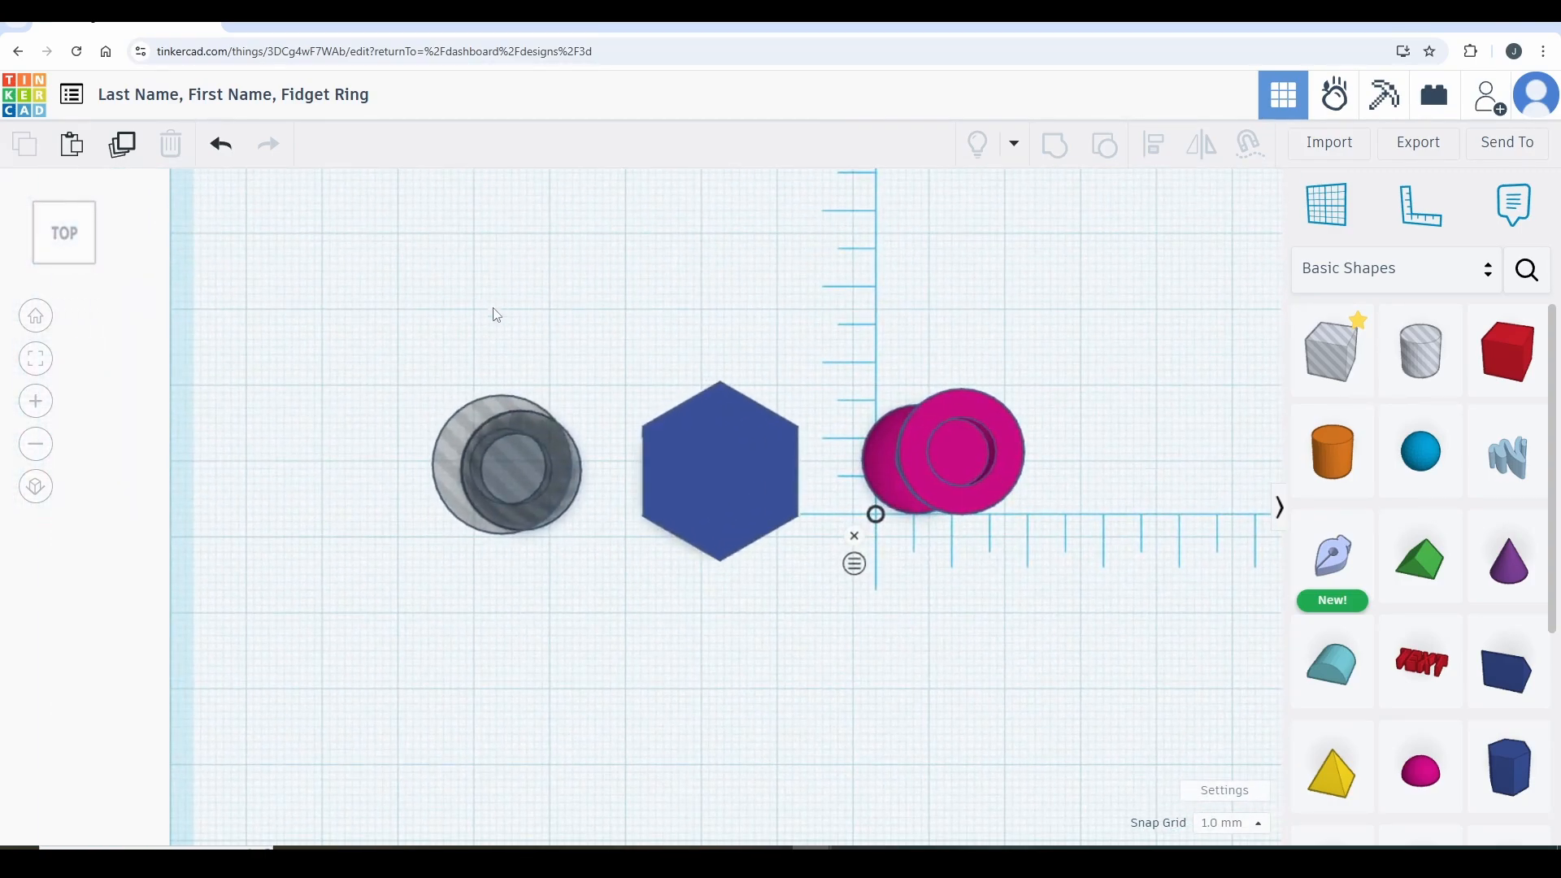
left_click_drag(709, 489, 492, 485)
left_click(412, 333)
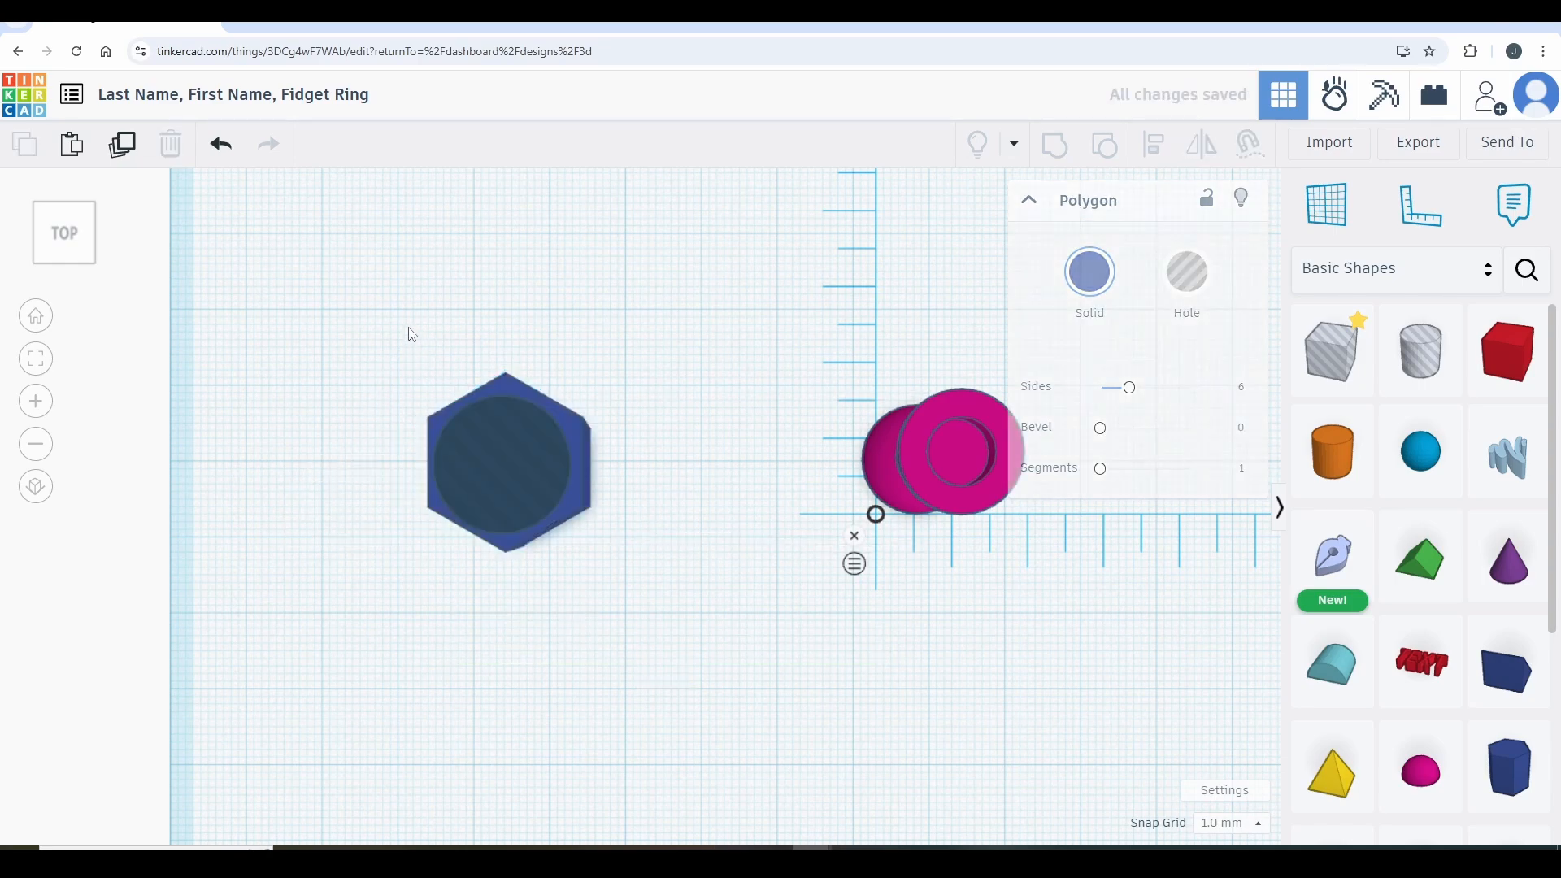
Step: Center the hexagon and the hole spool on each other in both horizontal directions and group them to cut the cavity
left_click_drag(352, 307, 635, 629)
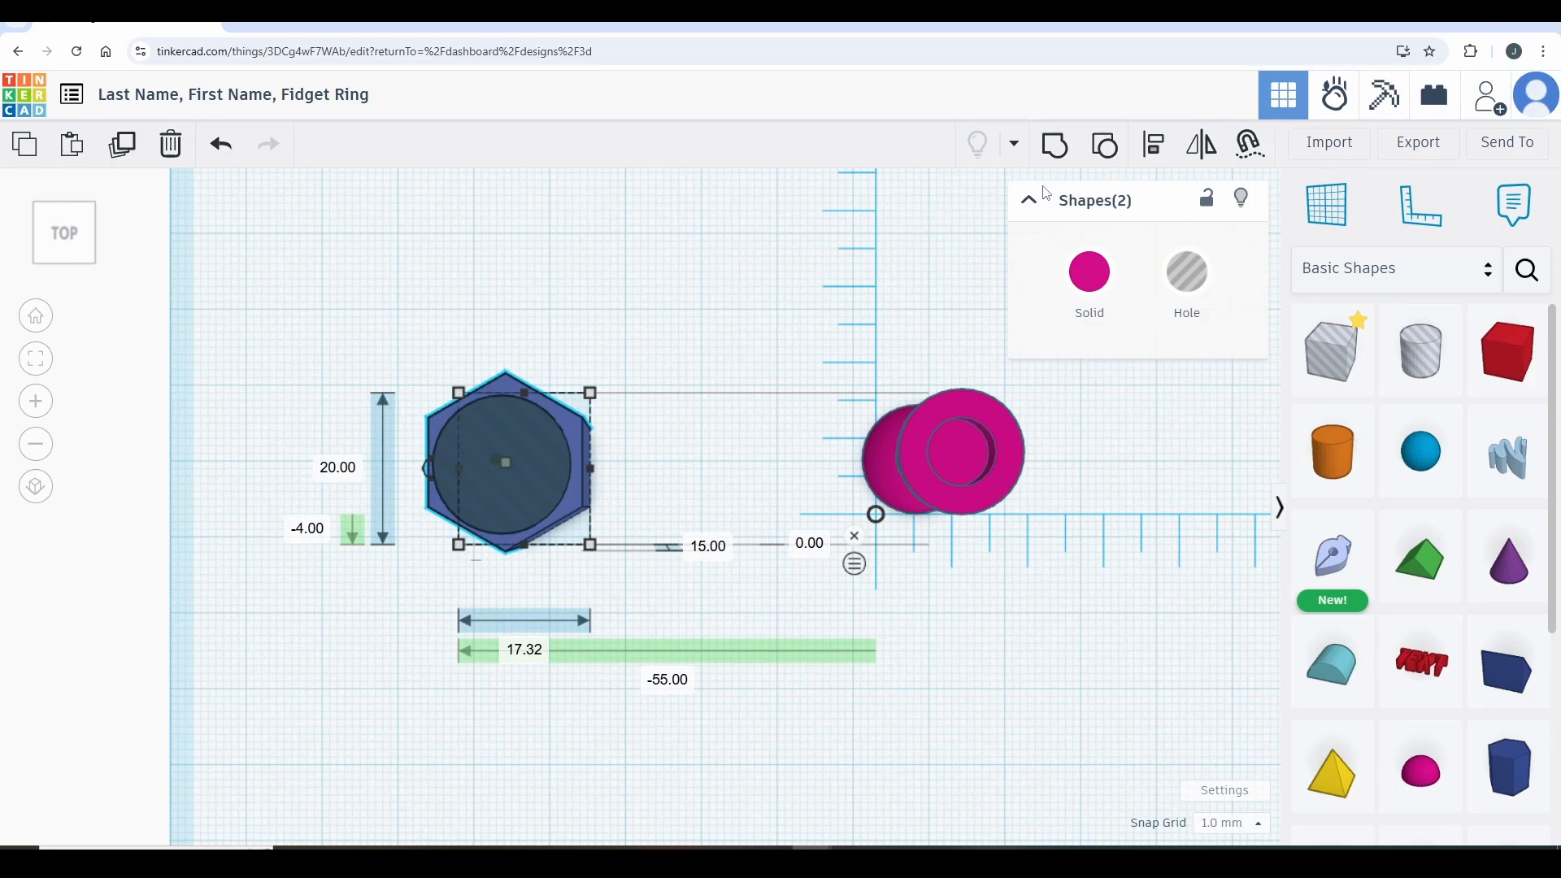
left_click(1153, 154)
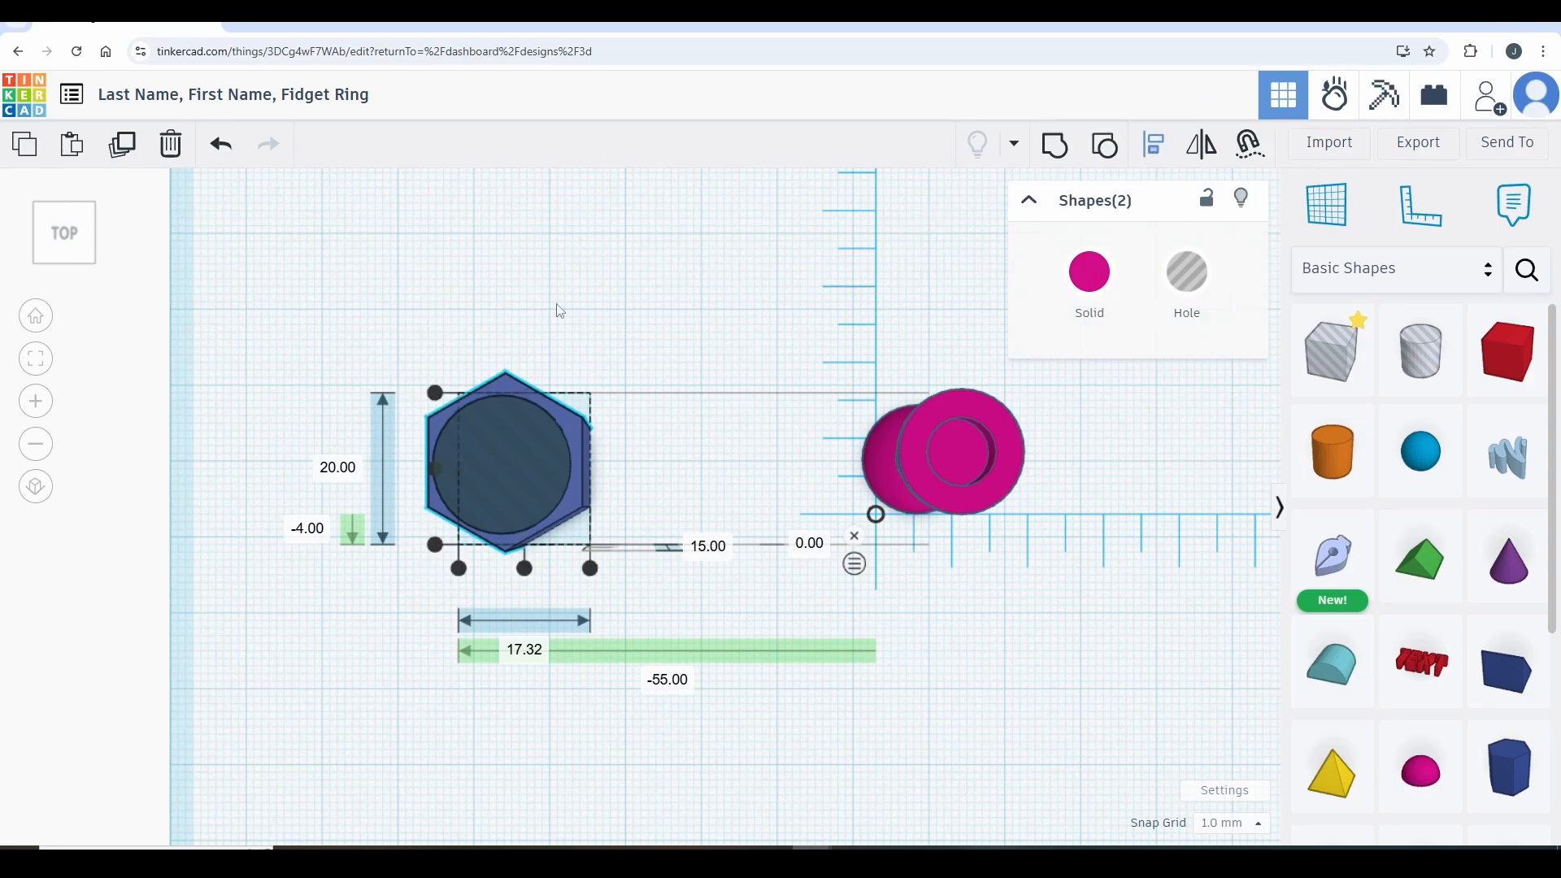
left_click(435, 468)
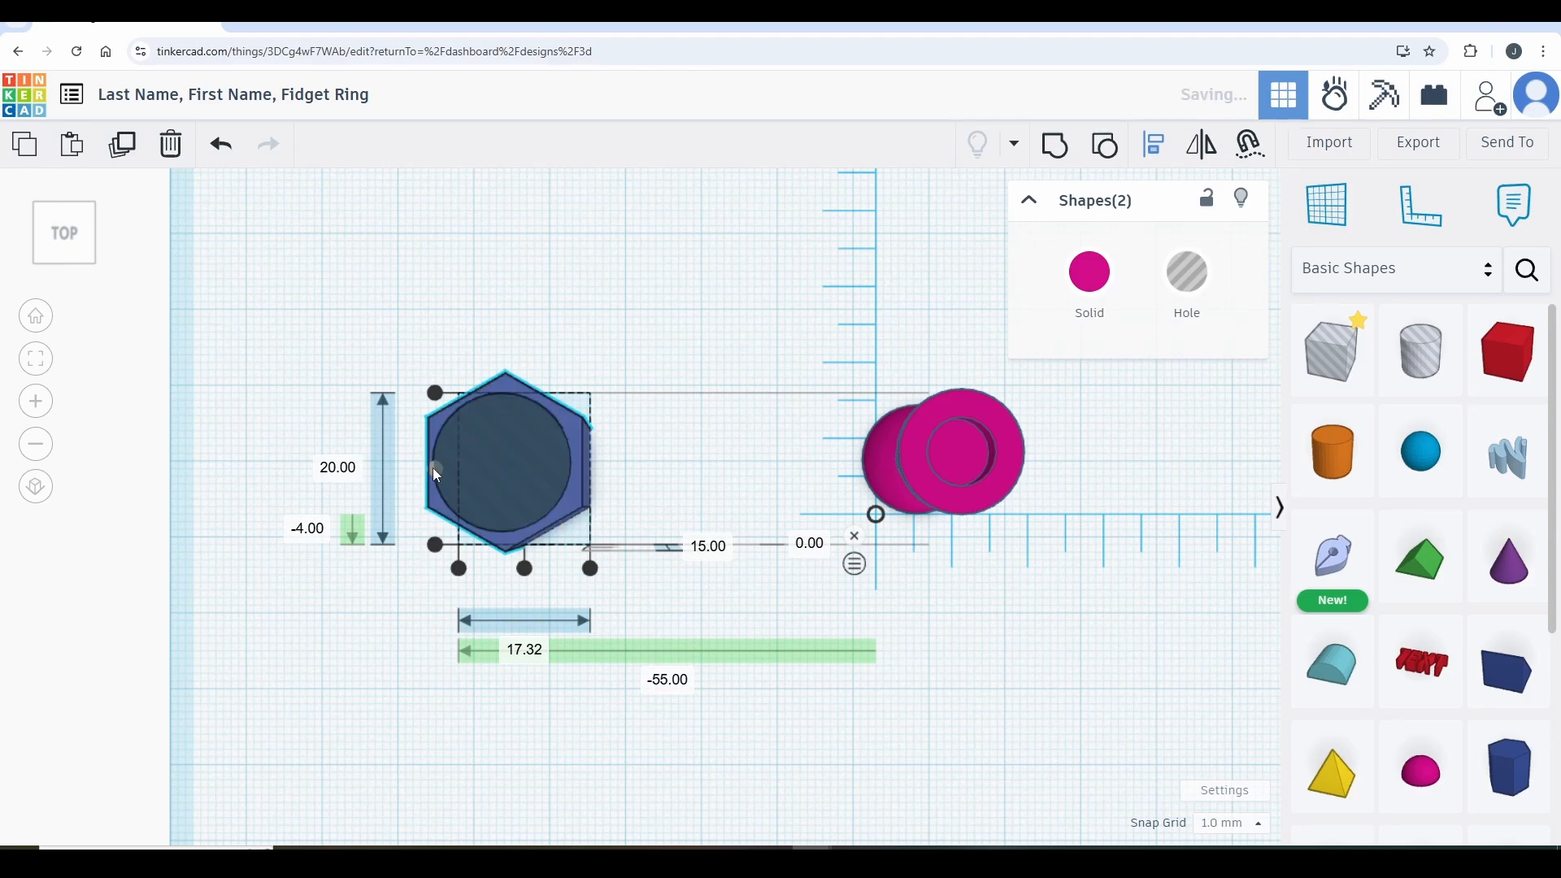
left_click(525, 568)
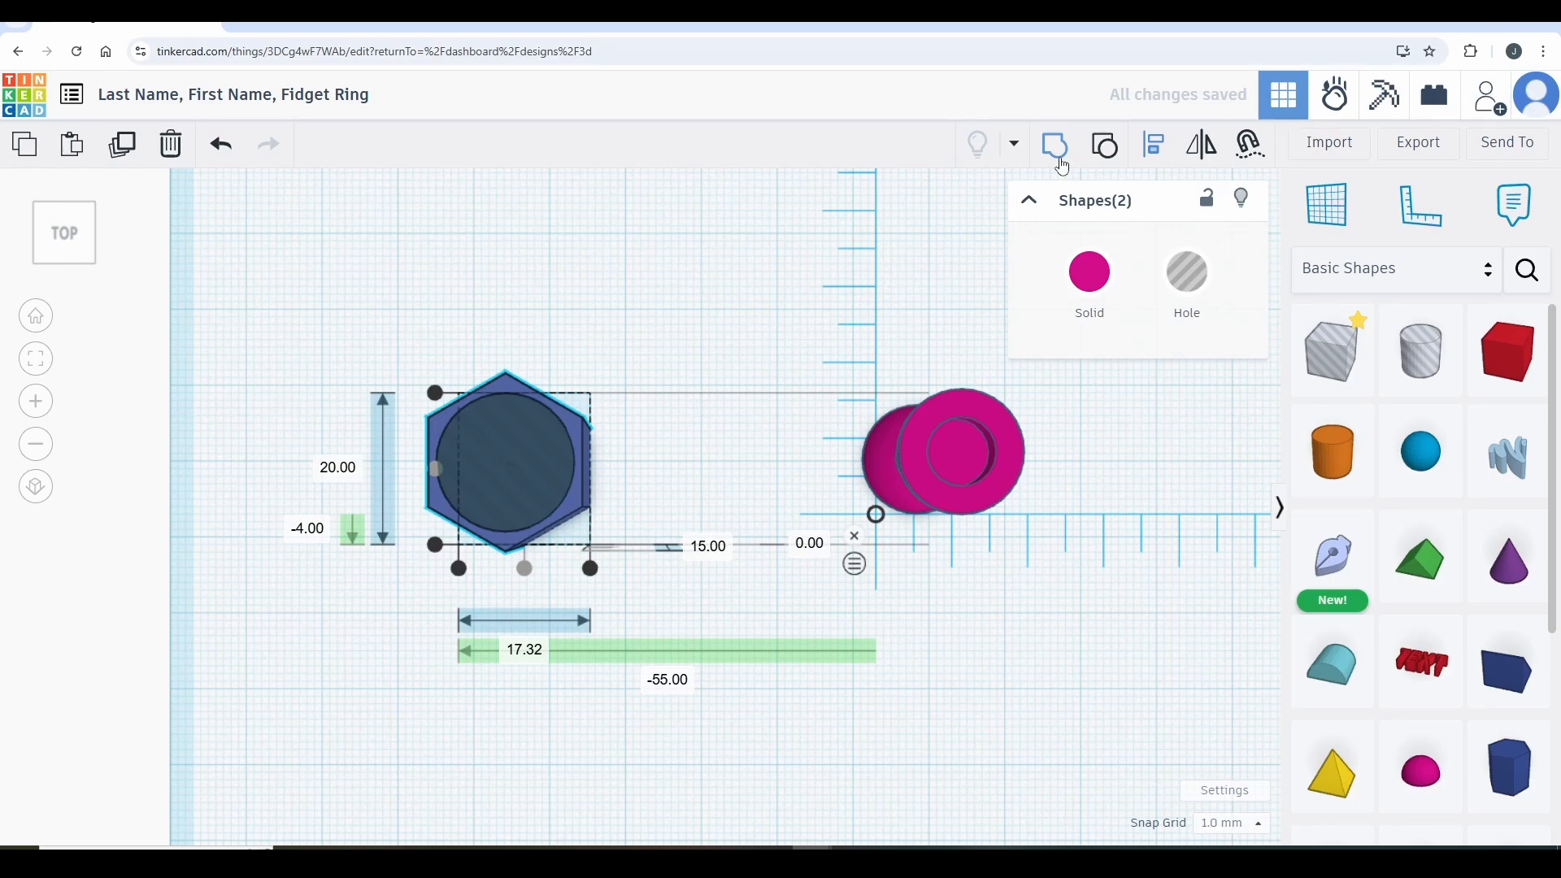
left_click(1062, 163)
left_click(793, 282)
Step: Move the hollowed hexagonal body over the solid magenta spool so the spool sits inside the cavity
right_click_drag(717, 317, 673, 244)
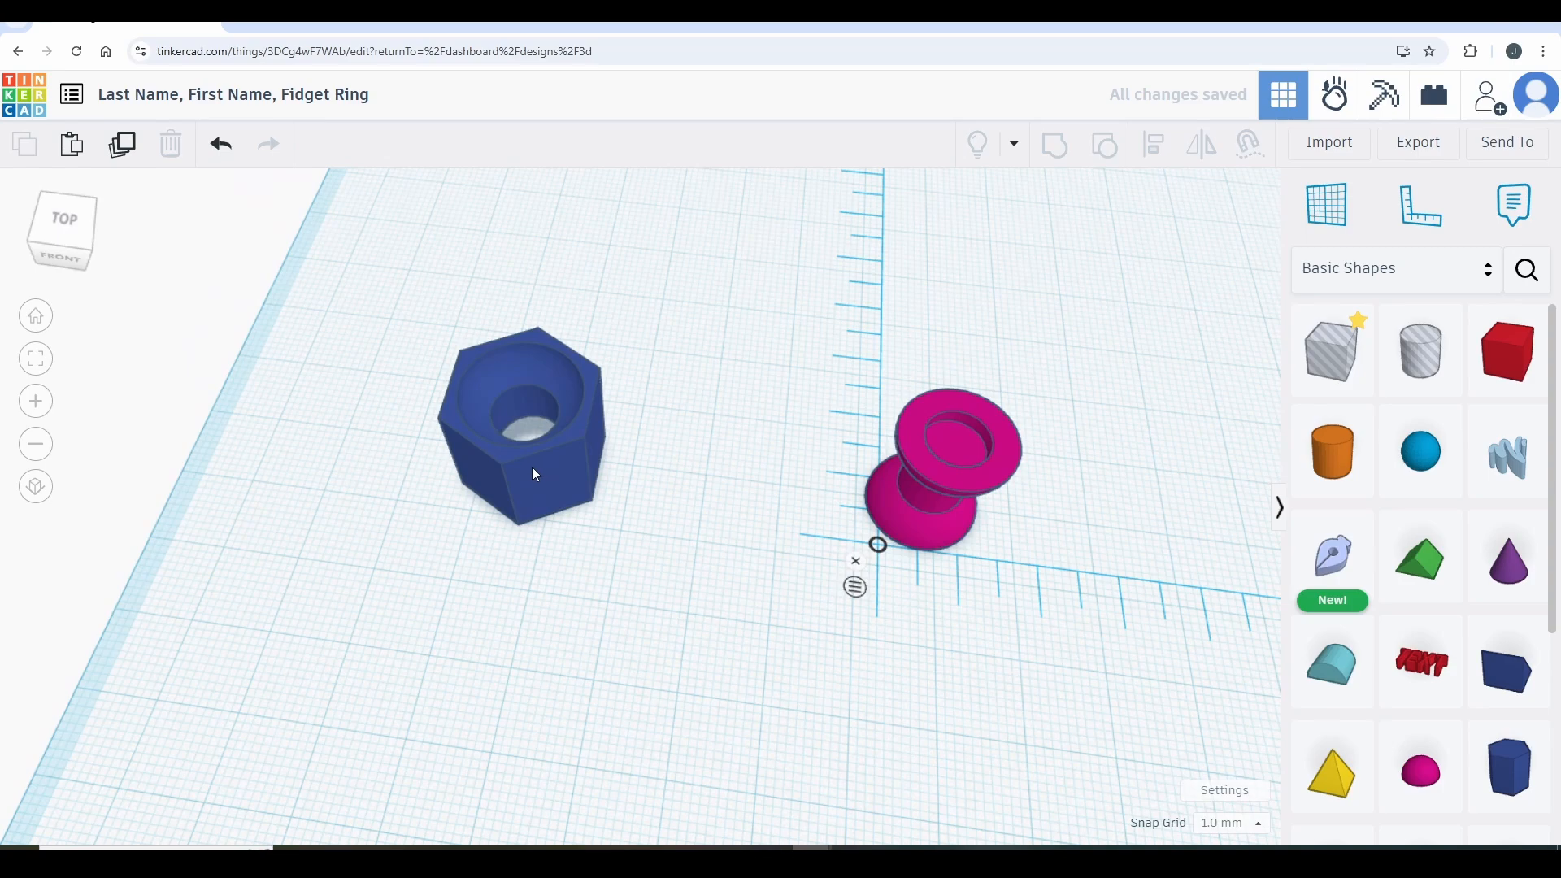
left_click_drag(530, 467, 977, 517)
right_click_drag(797, 465, 768, 512)
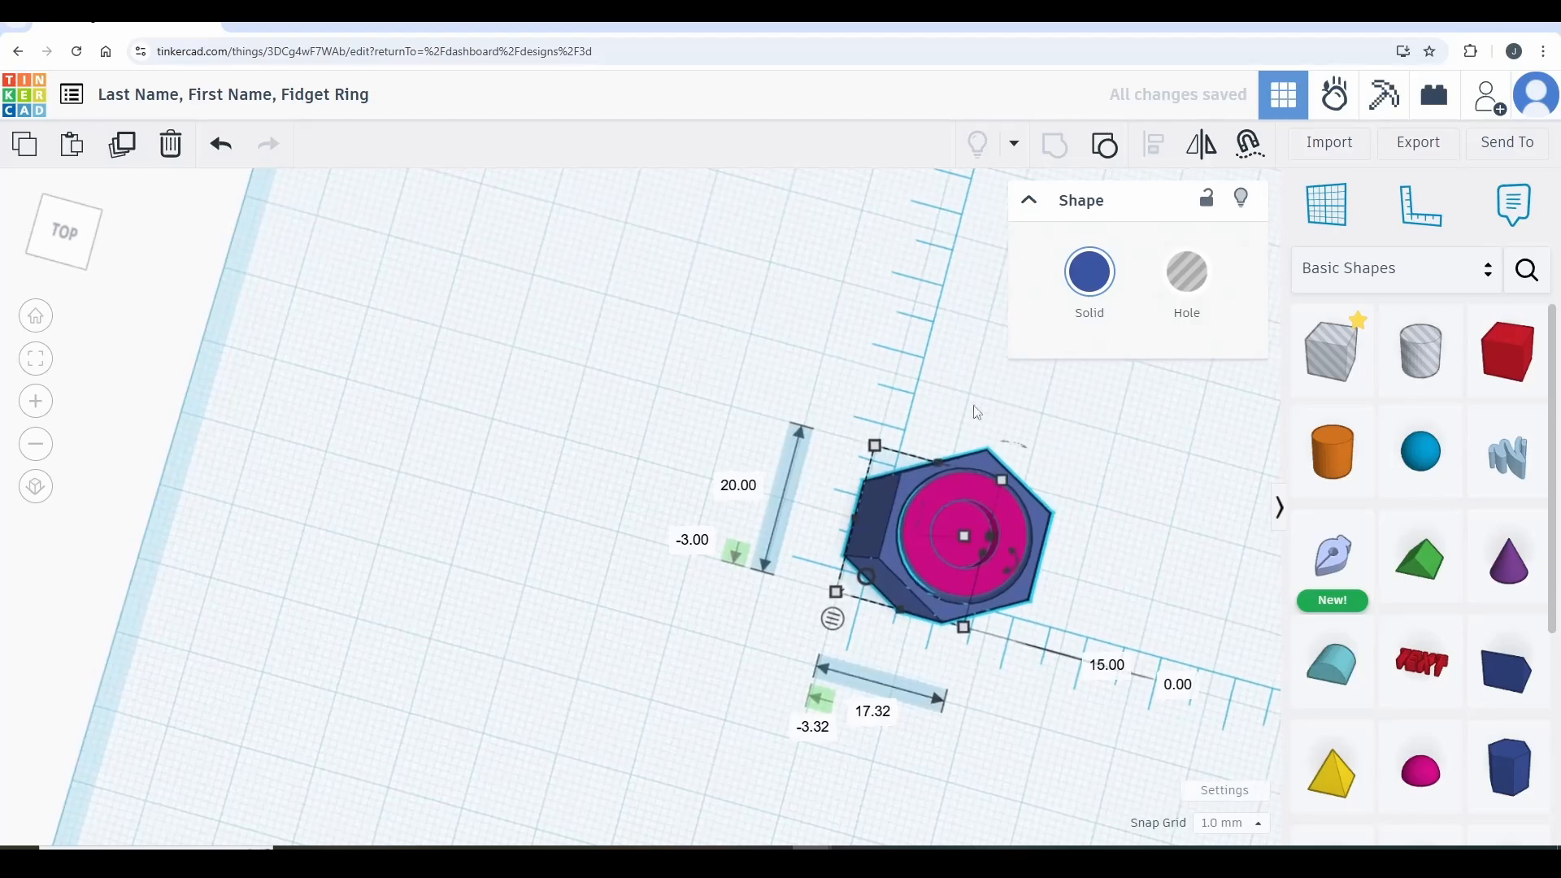
middle_click_drag(879, 291, 507, 247)
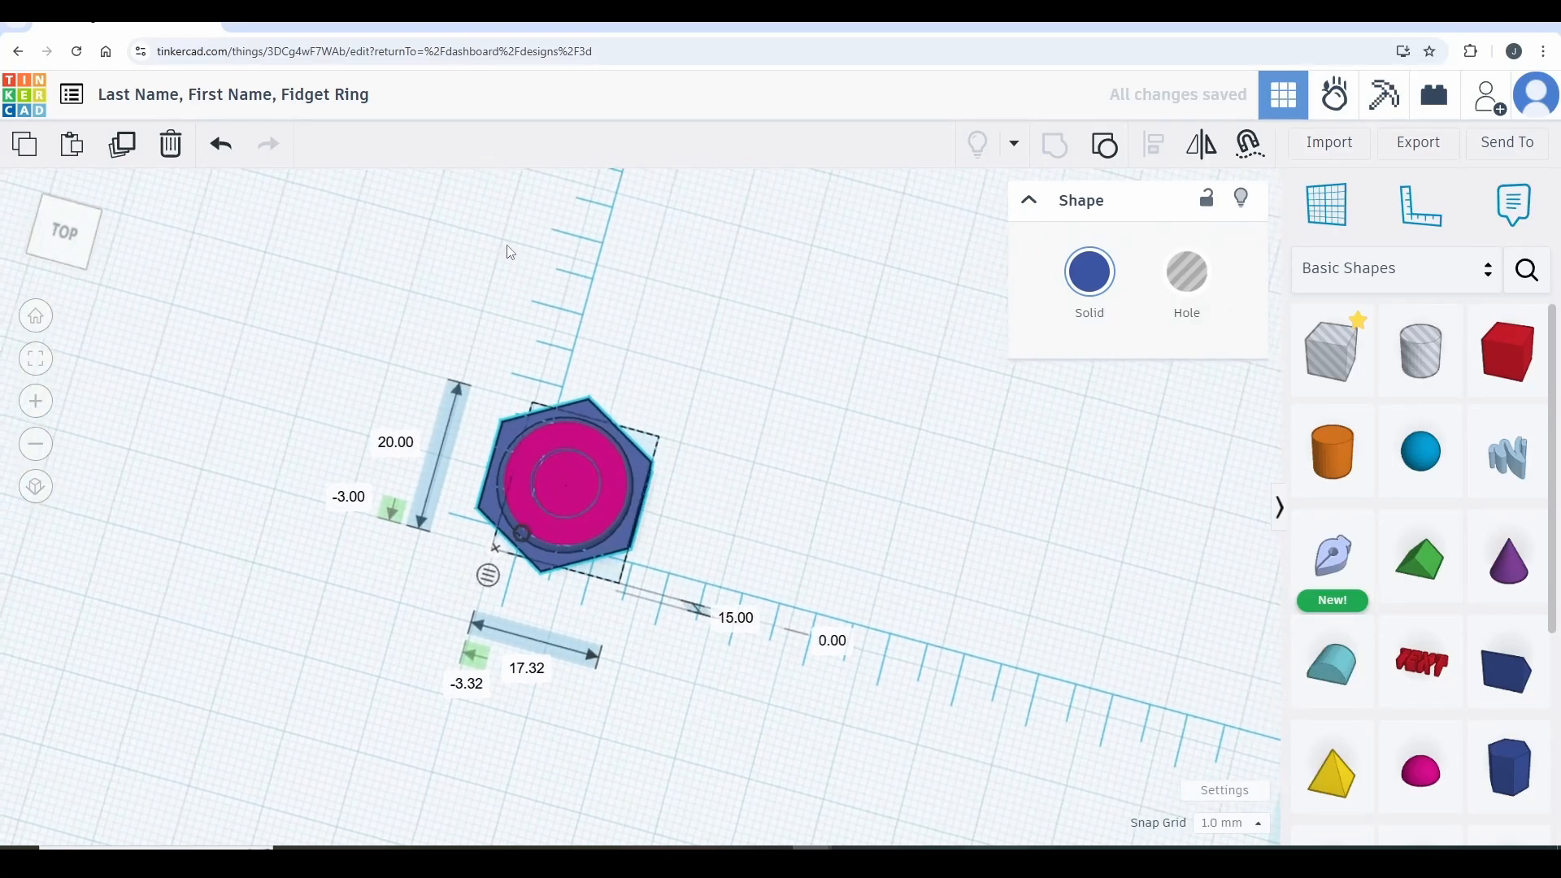
Step: Center the hexagonal body and the solid spool on each other in both horizontal directions
left_click(63, 234)
left_click(685, 386)
left_click_drag(393, 359, 744, 645)
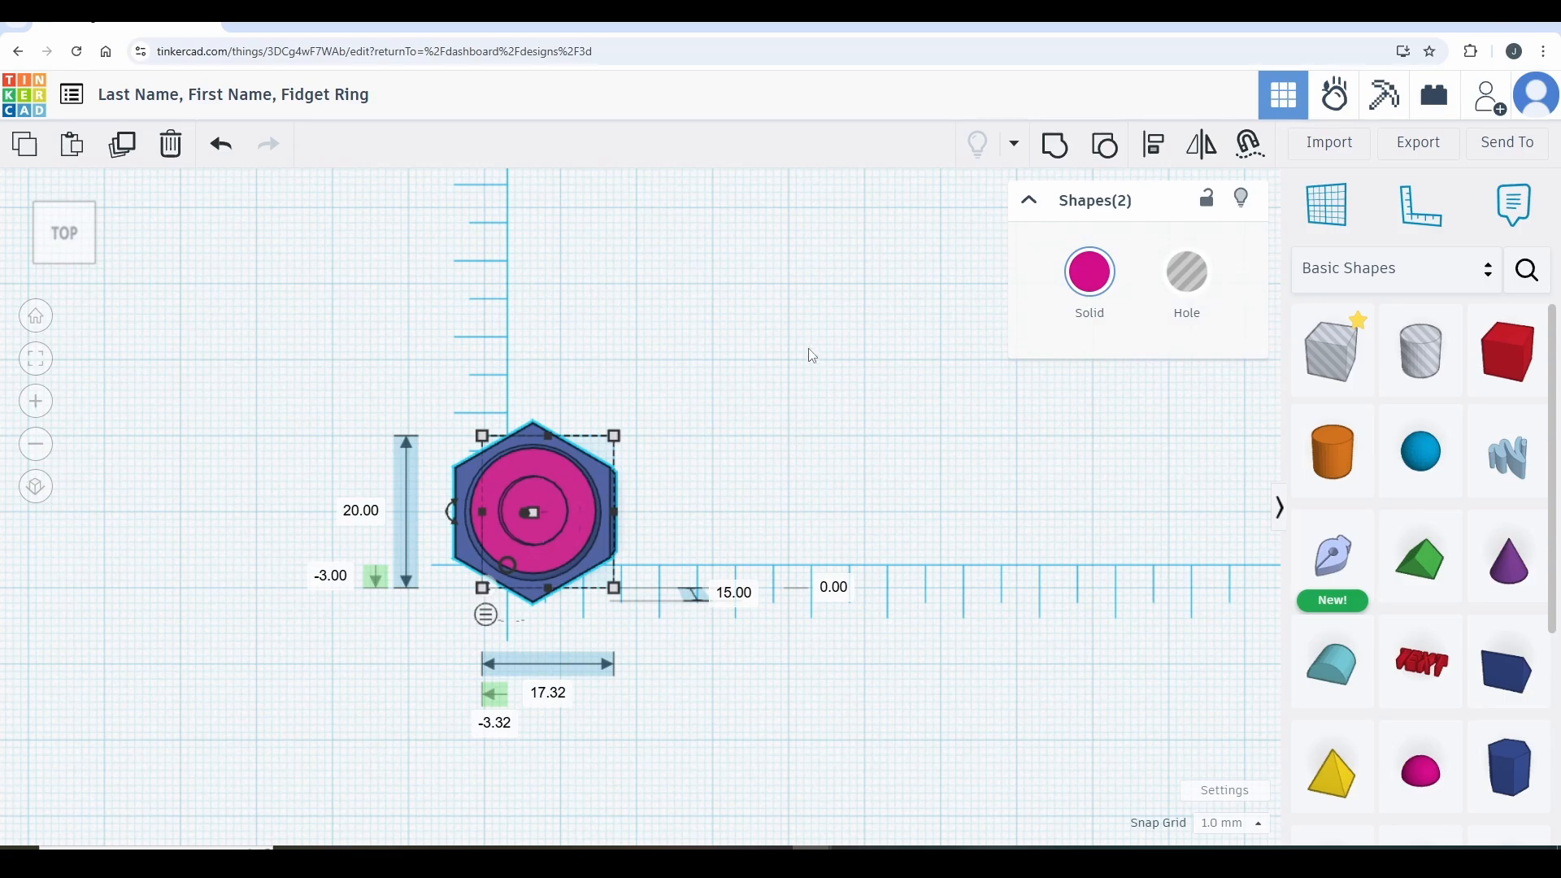
left_click(1156, 155)
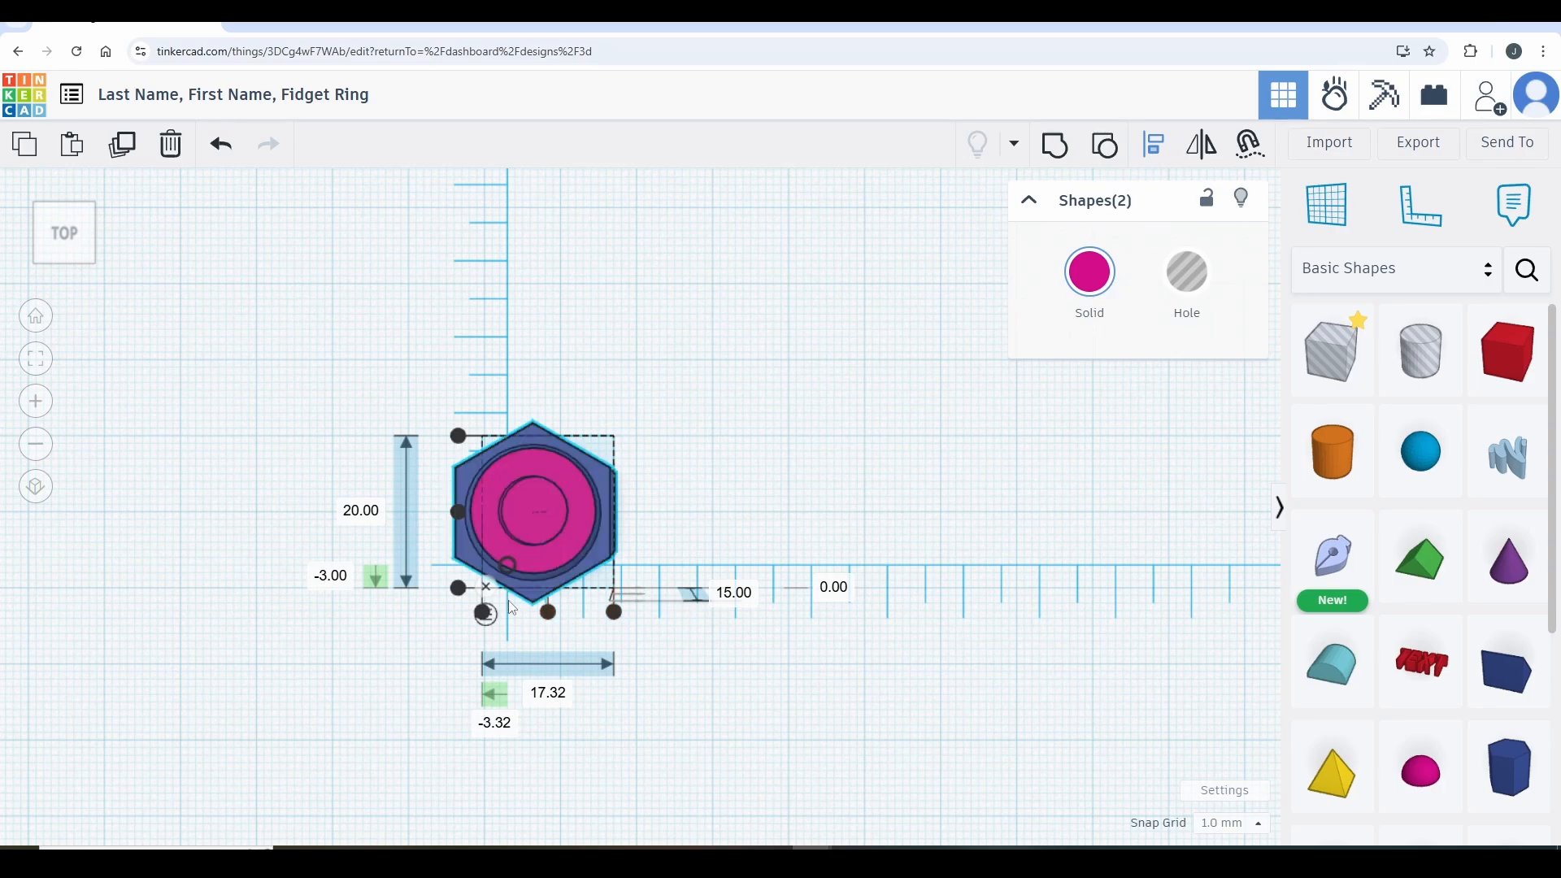
left_click(459, 514)
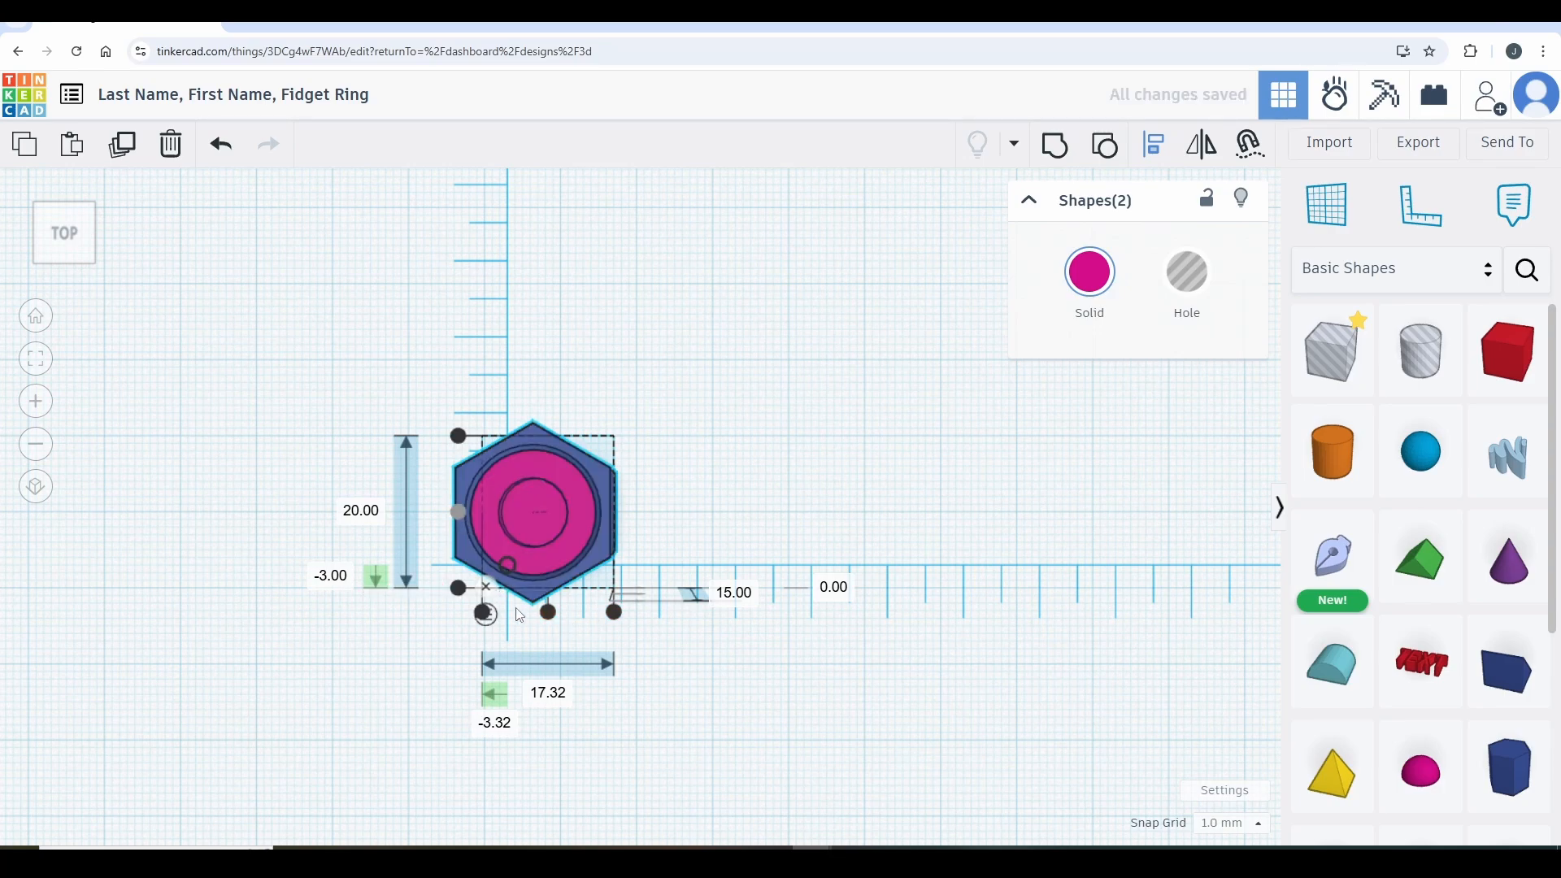
left_click(549, 612)
left_click(714, 668)
Step: Group the hexagonal body with the spool inside it into a single unit
left_click_drag(345, 357, 815, 687)
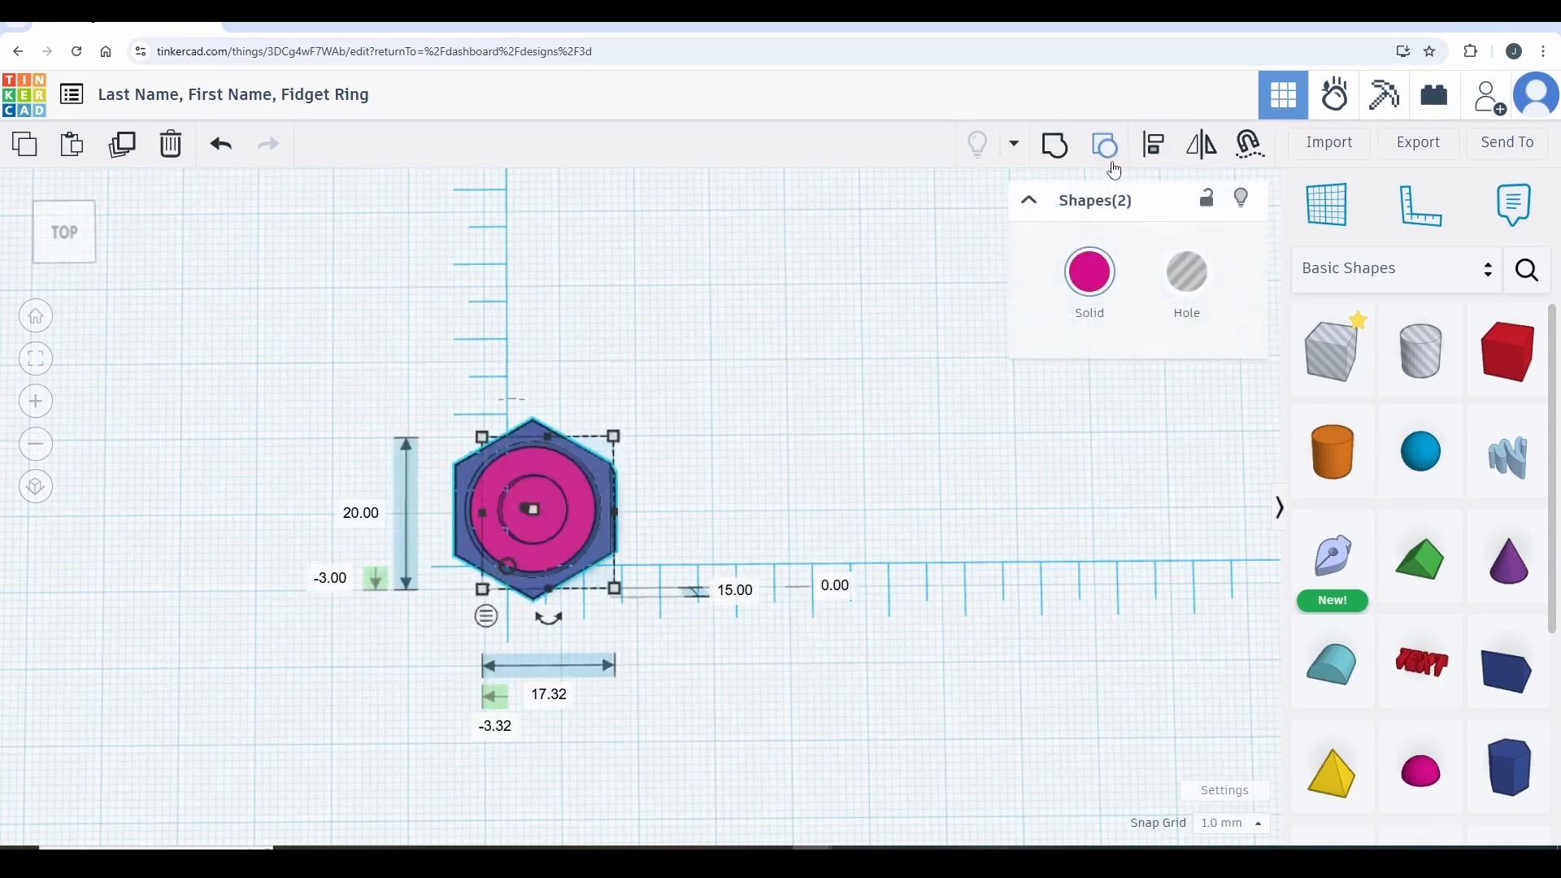
left_click(1059, 151)
left_click(837, 420)
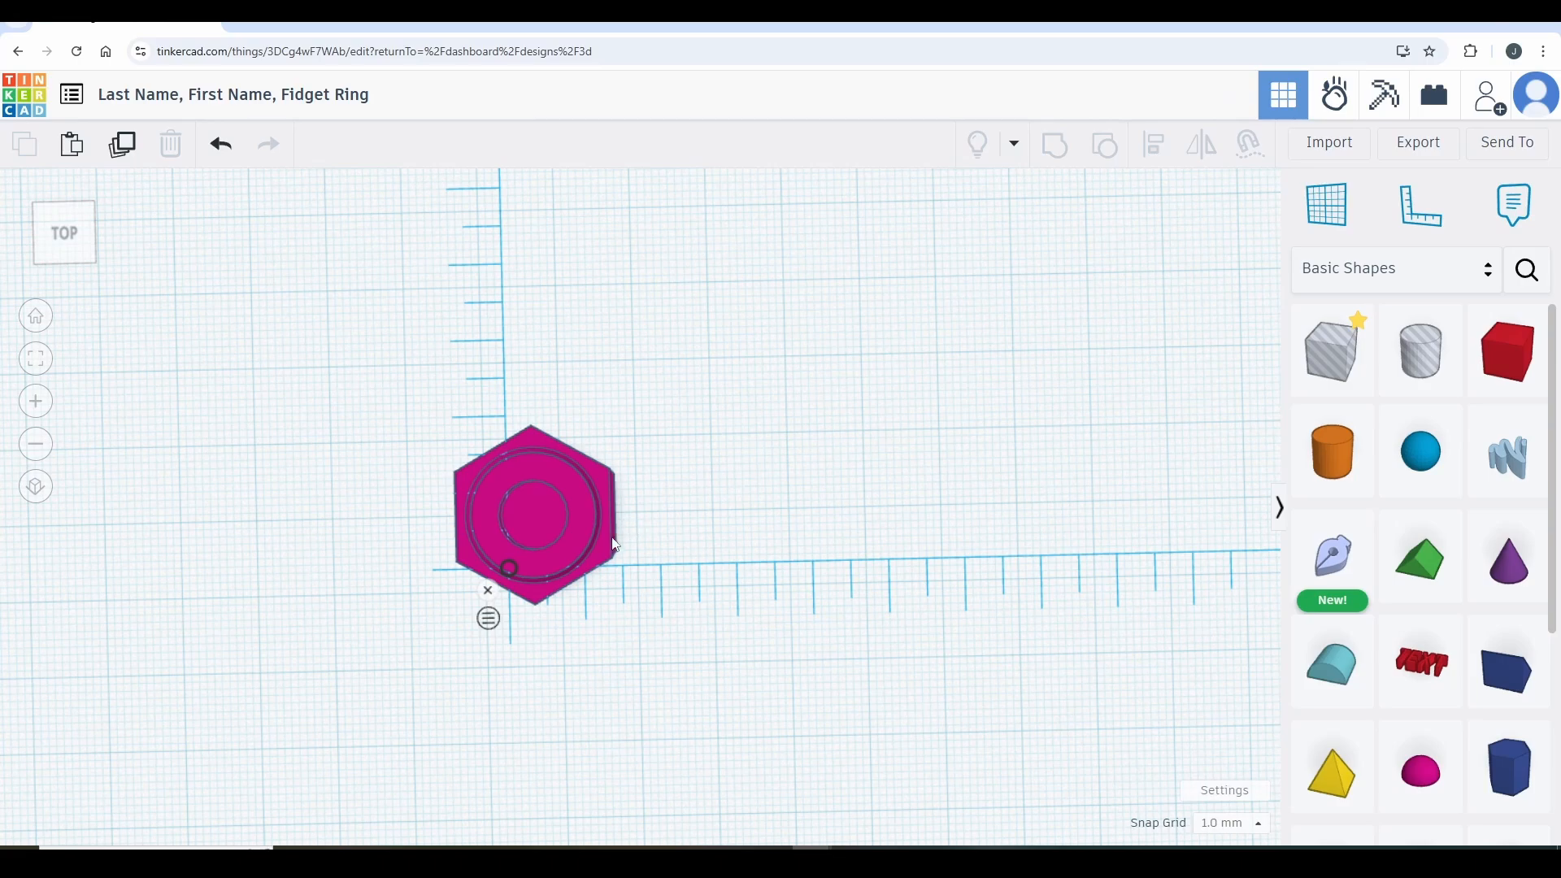
Step: Duplicate the hexagonal unit three times and set the copies apart in a column beside the original
left_click(597, 567)
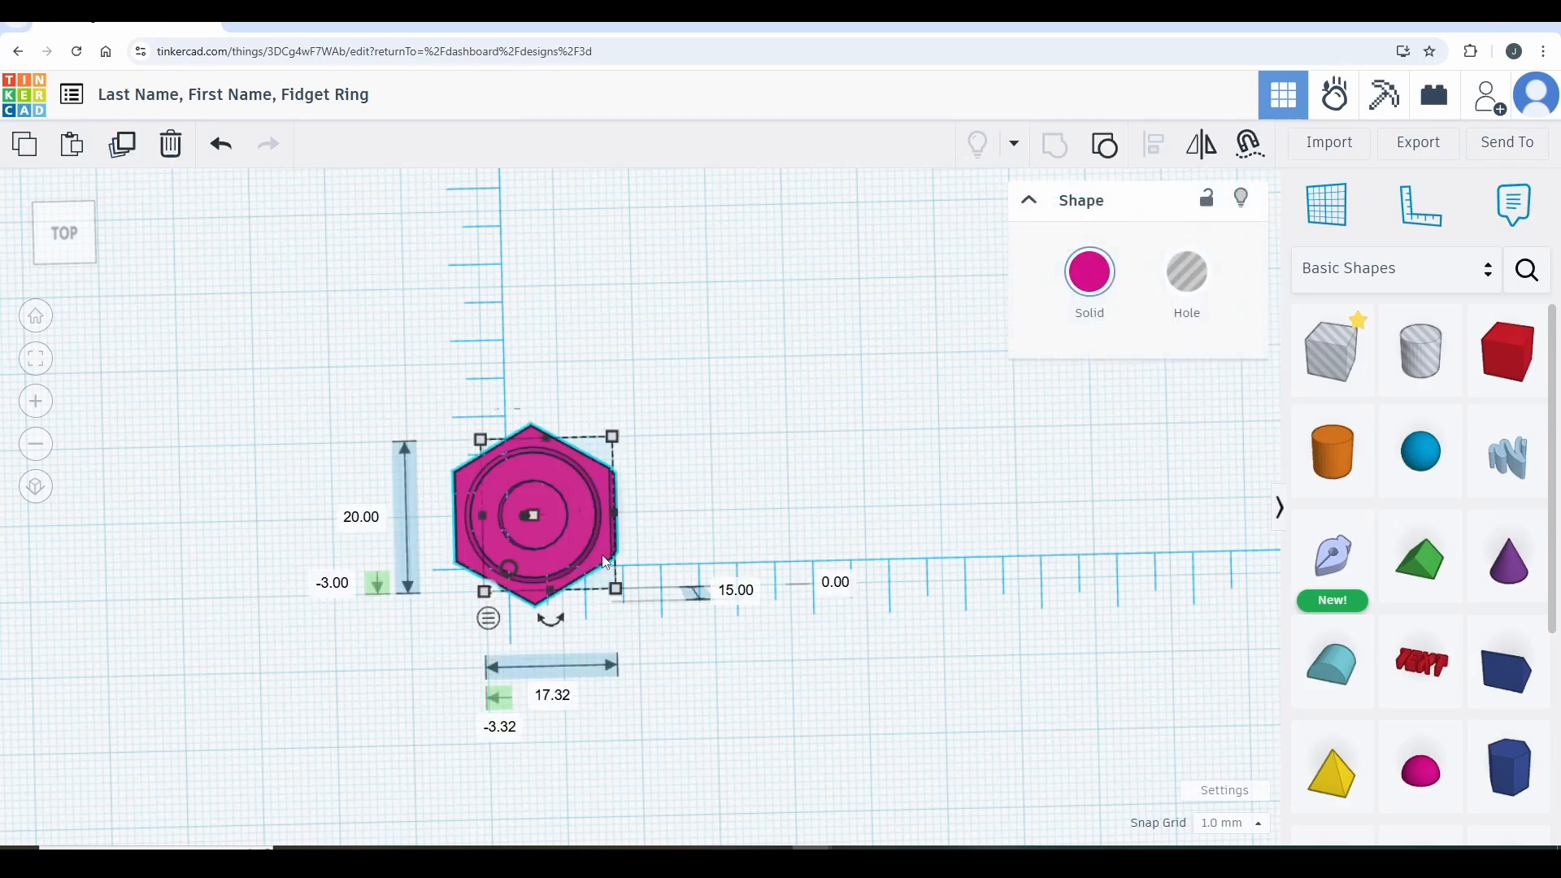
left_click(123, 146)
left_click_drag(530, 495, 211, 284)
left_click(593, 574)
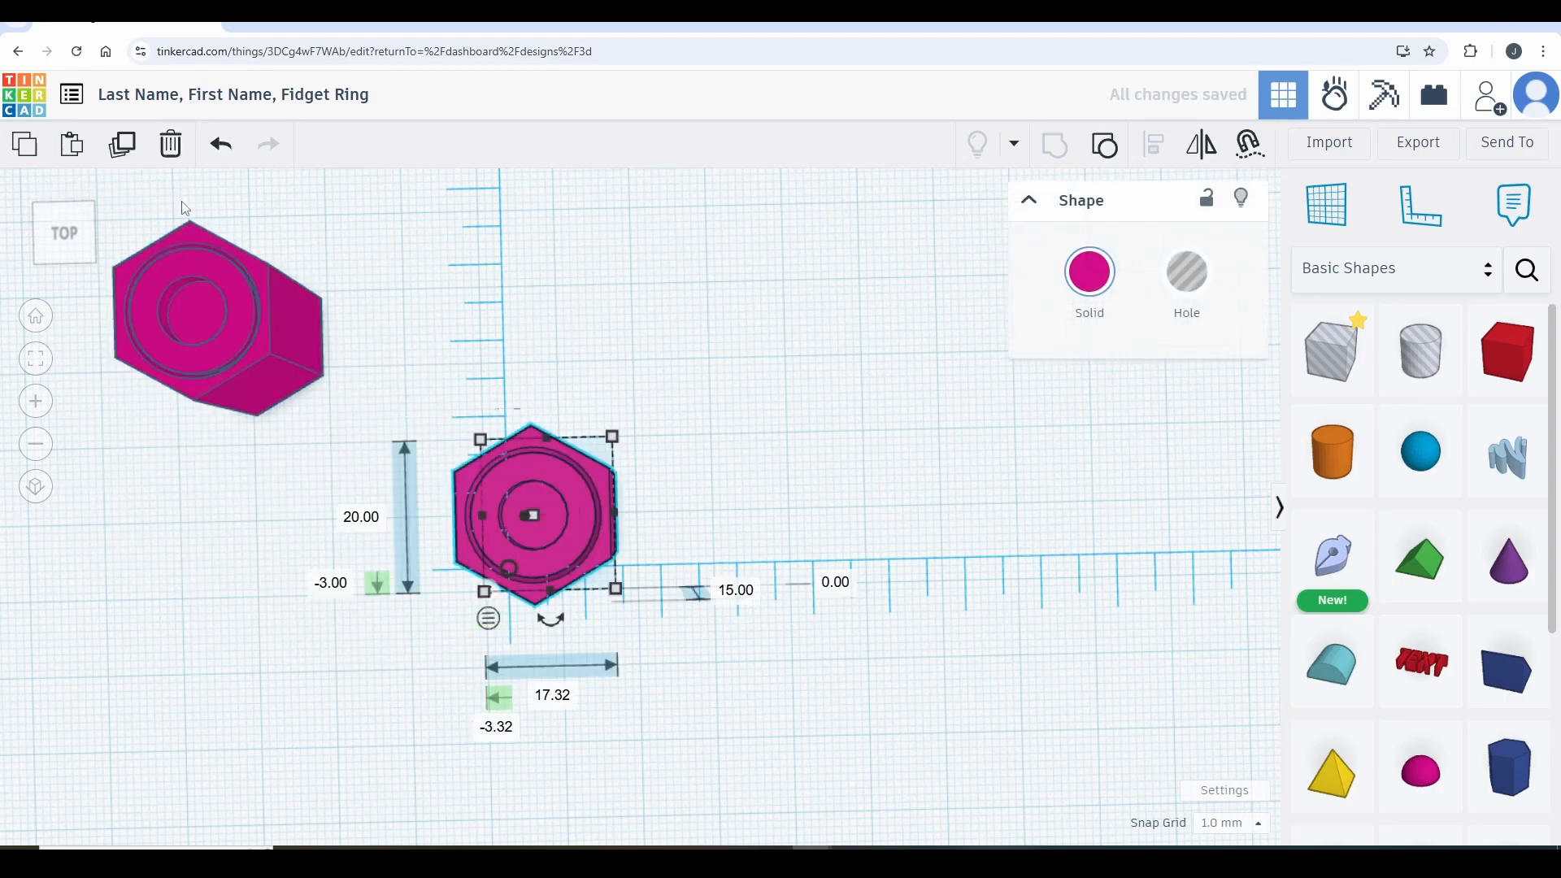
left_click(123, 150)
left_click_drag(581, 597, 139, 597)
left_click(517, 563)
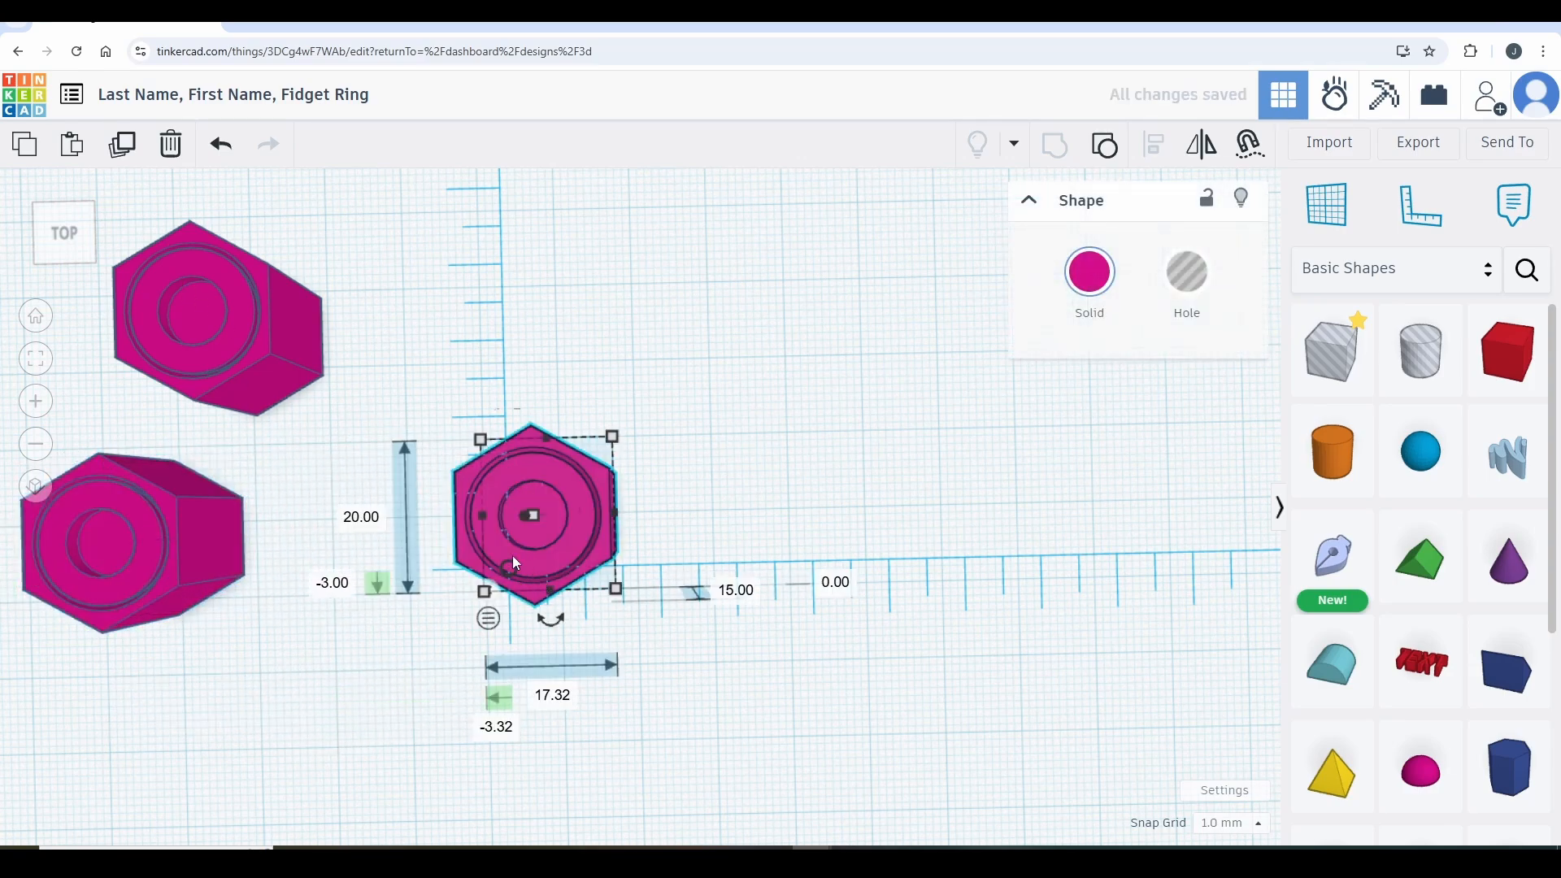
left_click(124, 146)
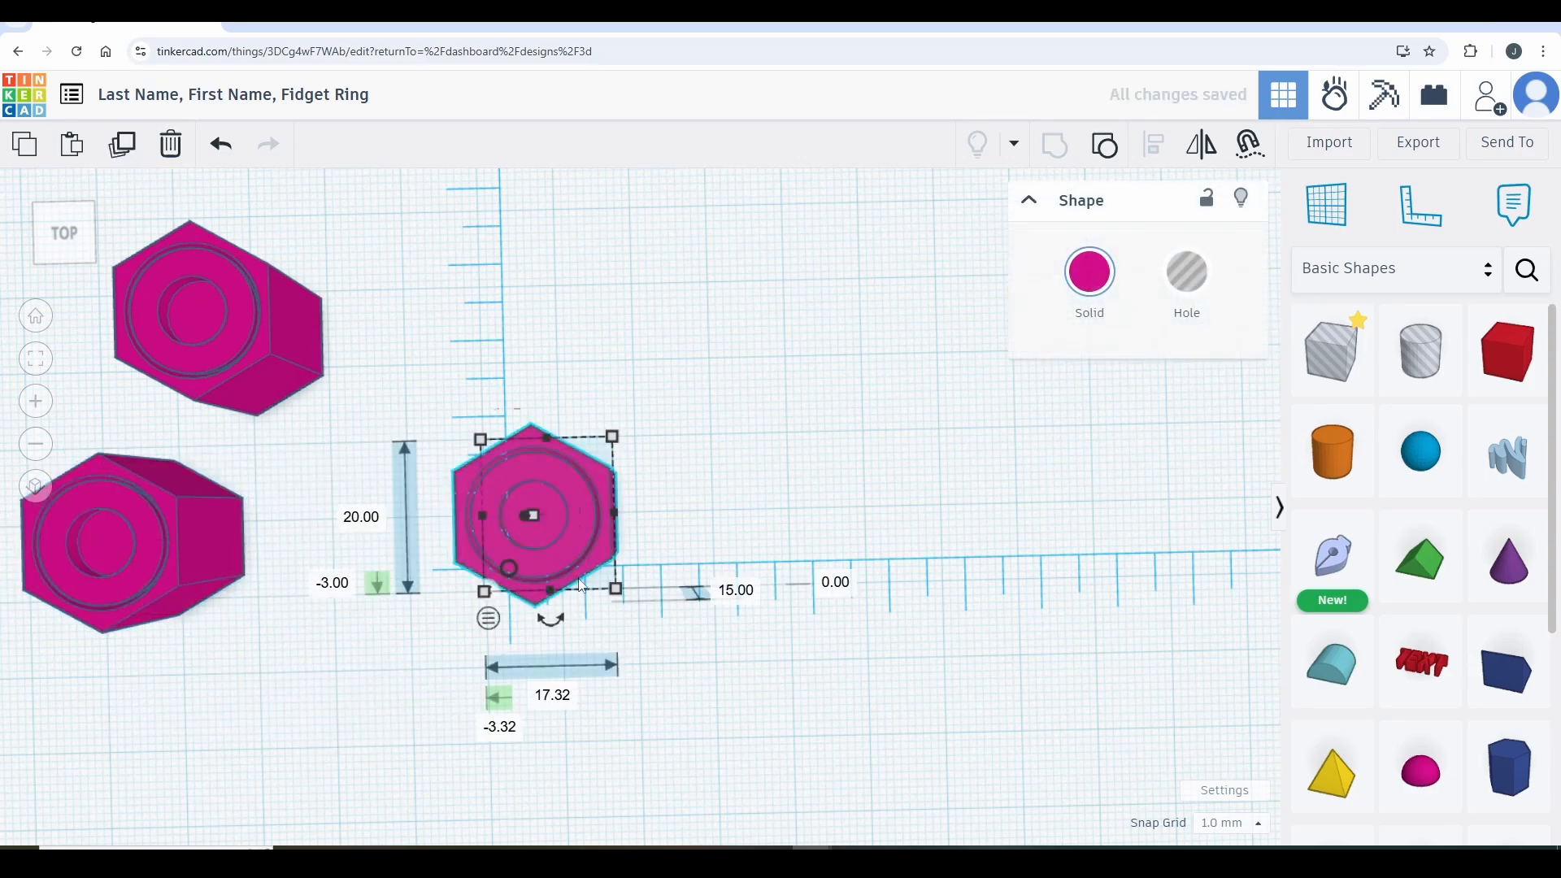
left_click_drag(565, 558, 159, 798)
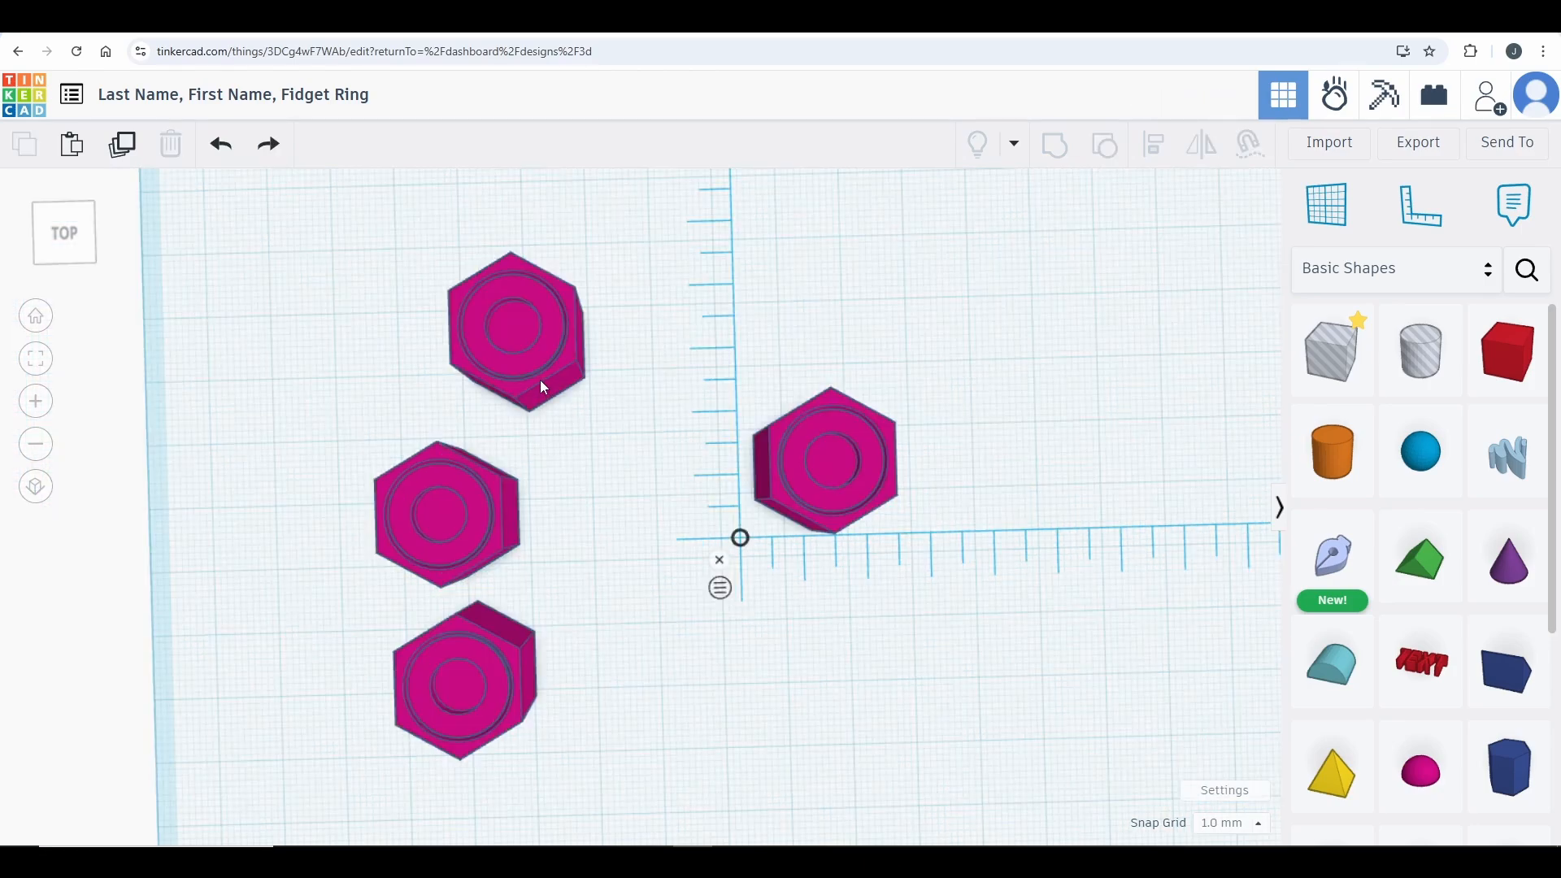
Step: Place the uppermost copy against the original's upper-left face with a slight overlap, at ruler offsets of -5.32 mm and 15 mm
left_click_drag(562, 374, 794, 417)
scroll(697, 463, "up", 5)
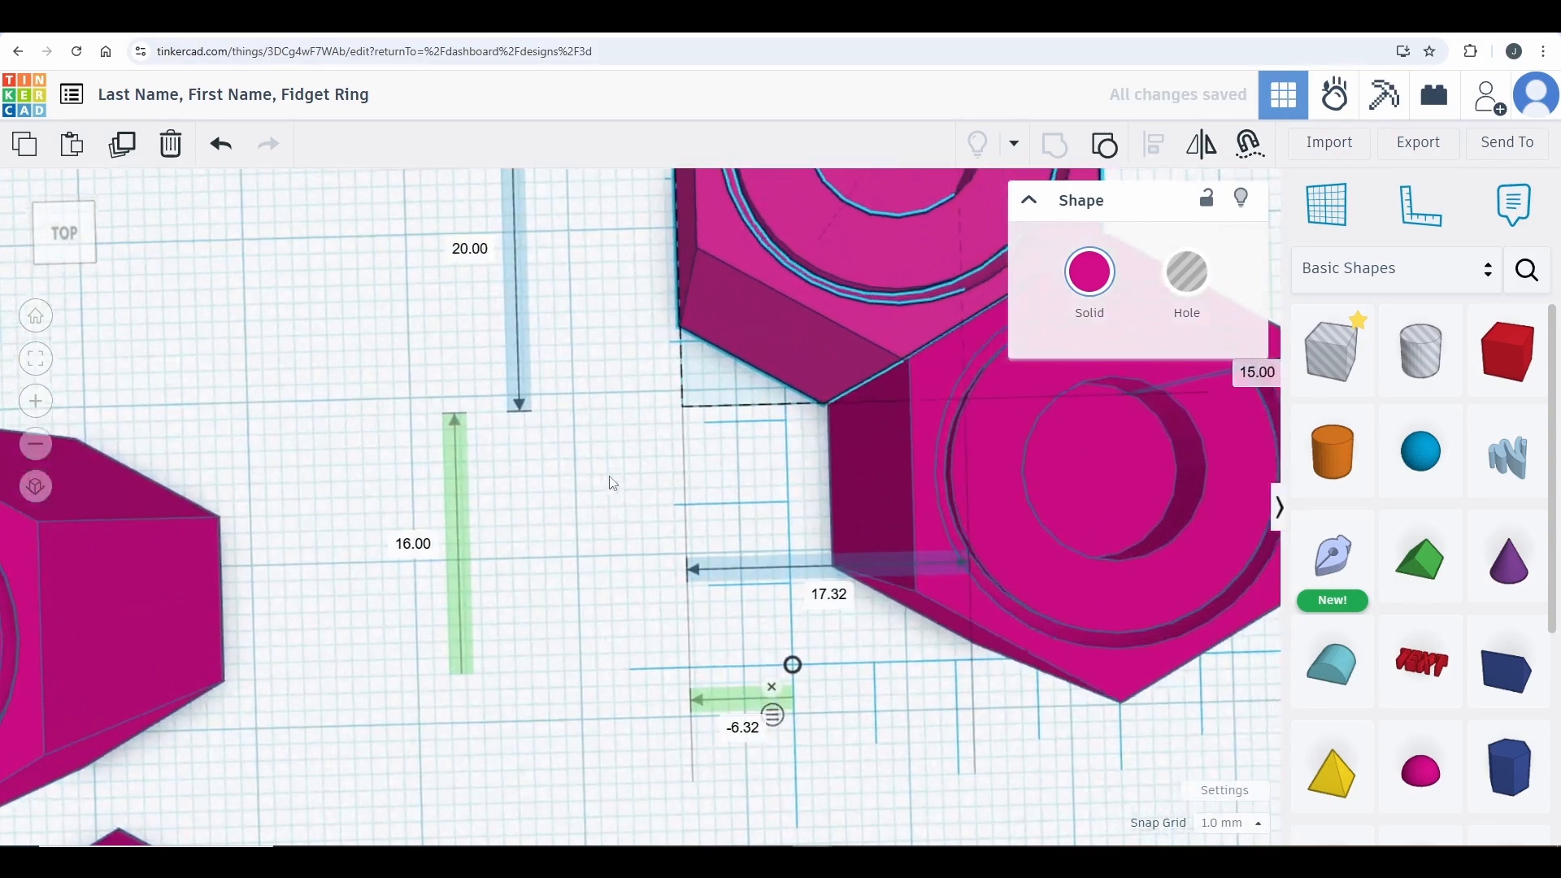
scroll(612, 483, "down", 4)
scroll(457, 457, "up", 5)
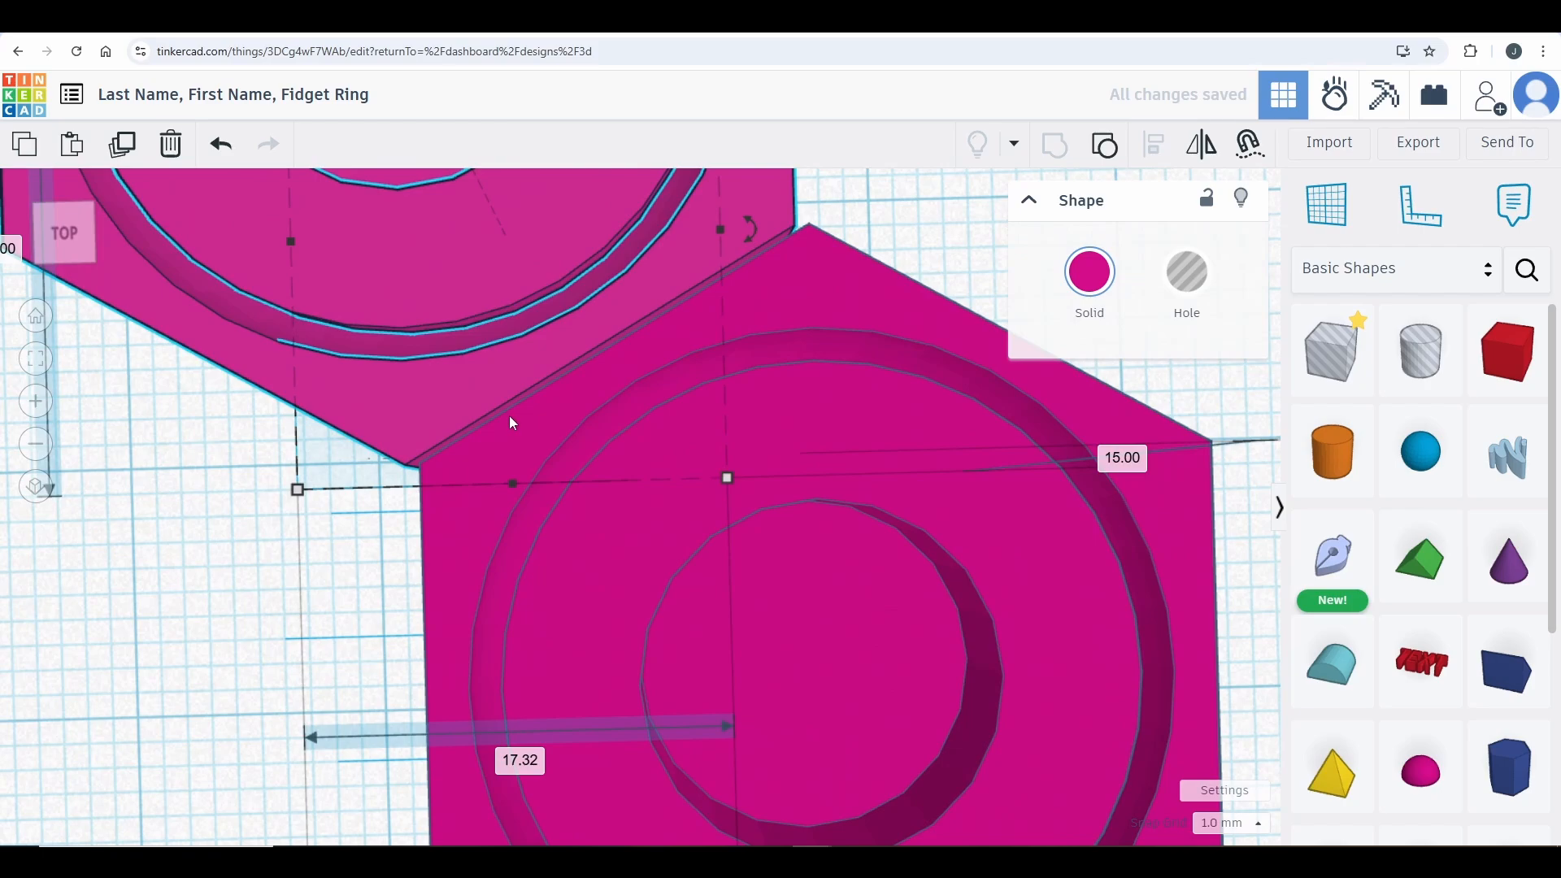
scroll(522, 381, "down", 3)
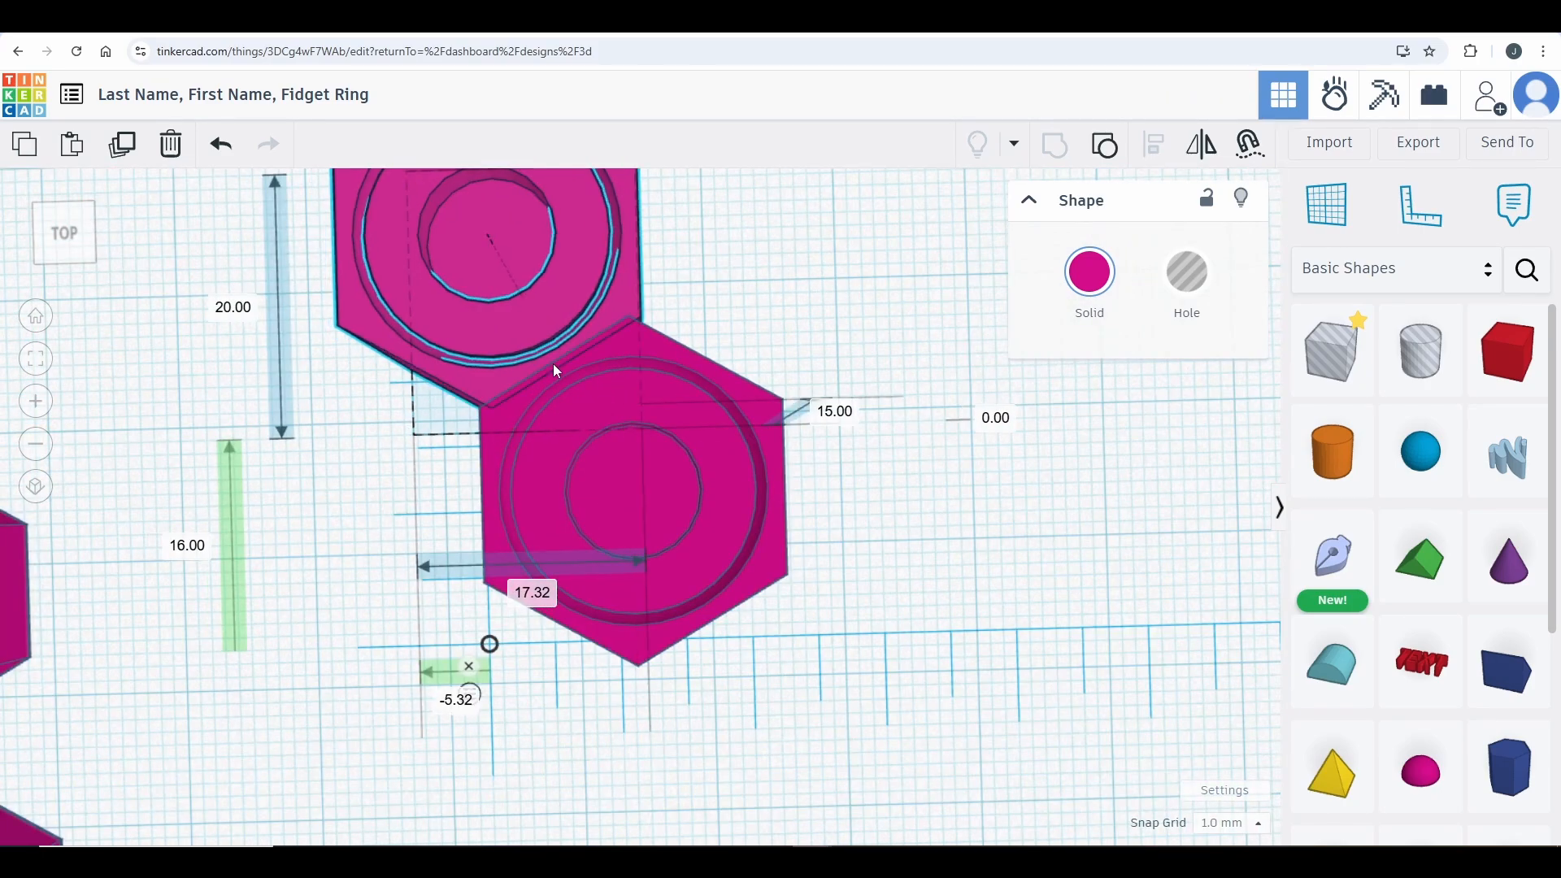
left_click(551, 368)
scroll(558, 374, "up", 3)
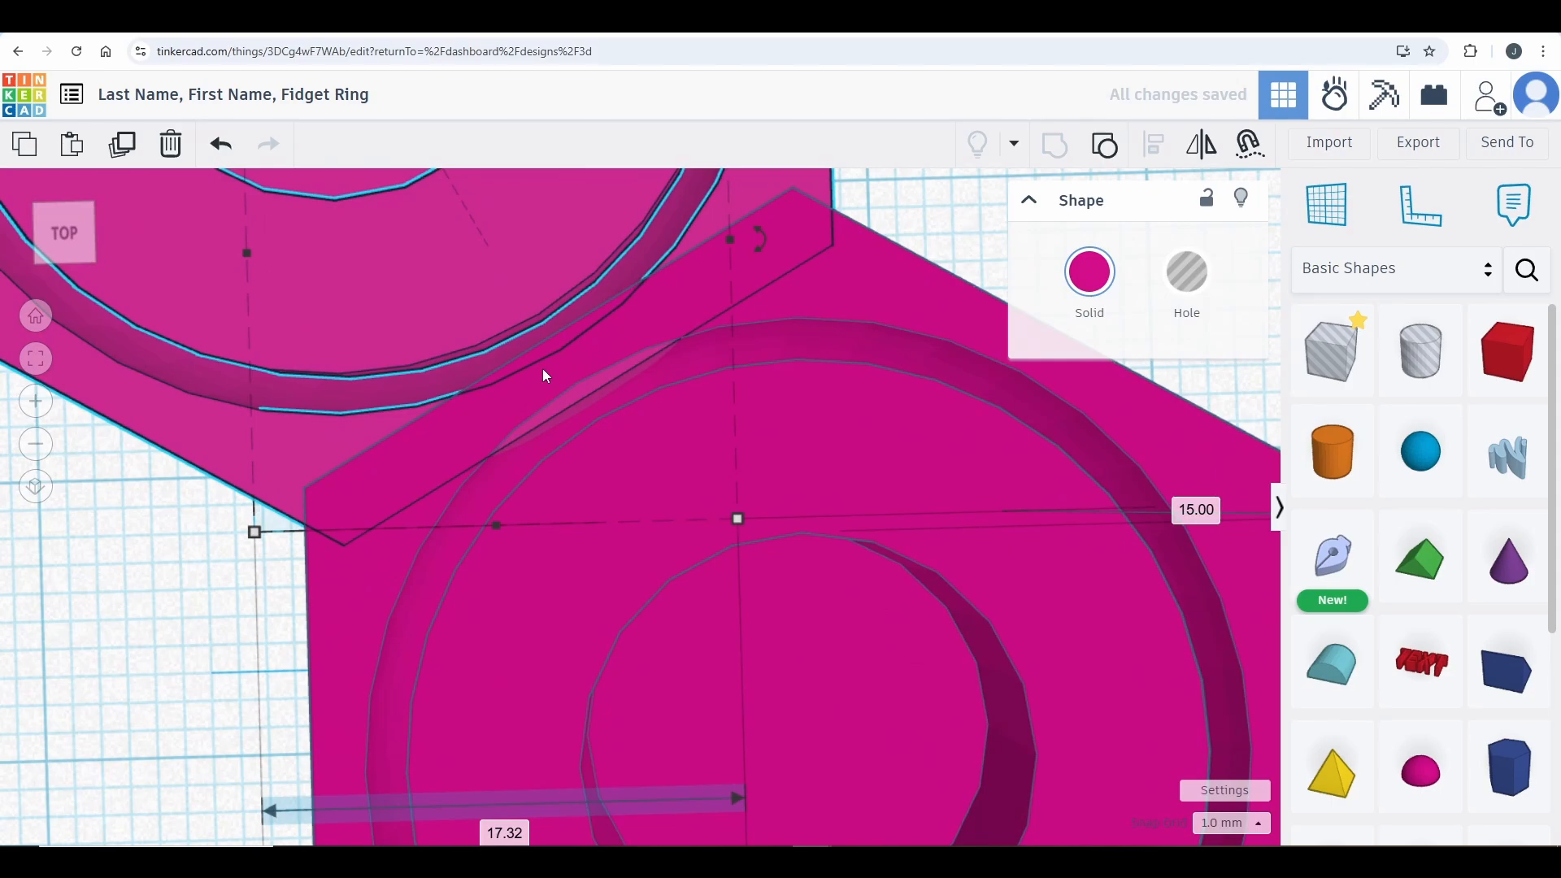
scroll(543, 368, "down", 5)
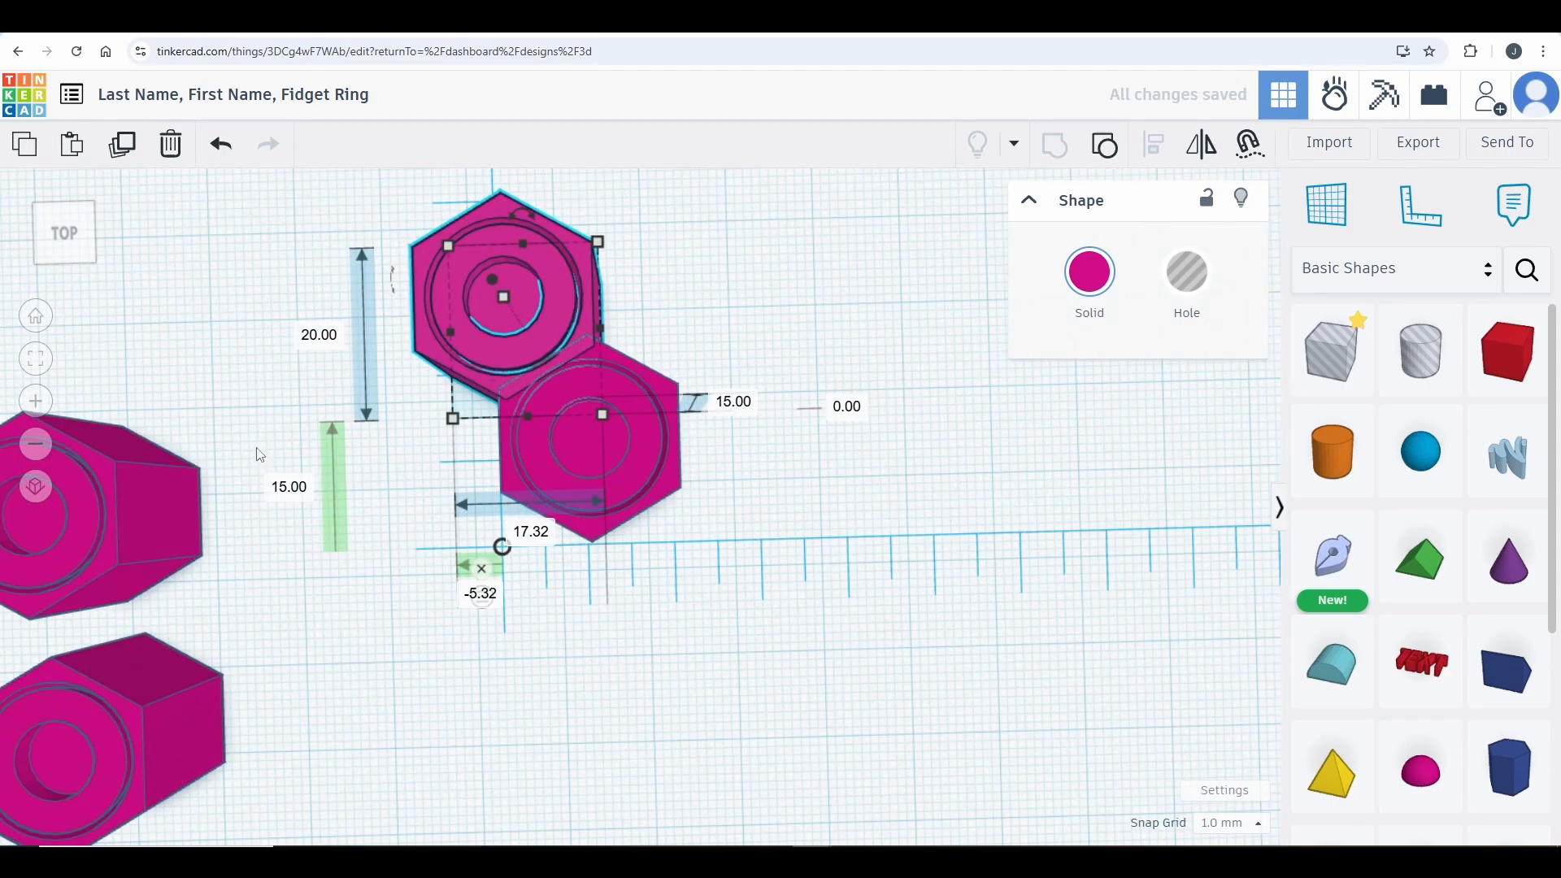
scroll(509, 403, "up", 4)
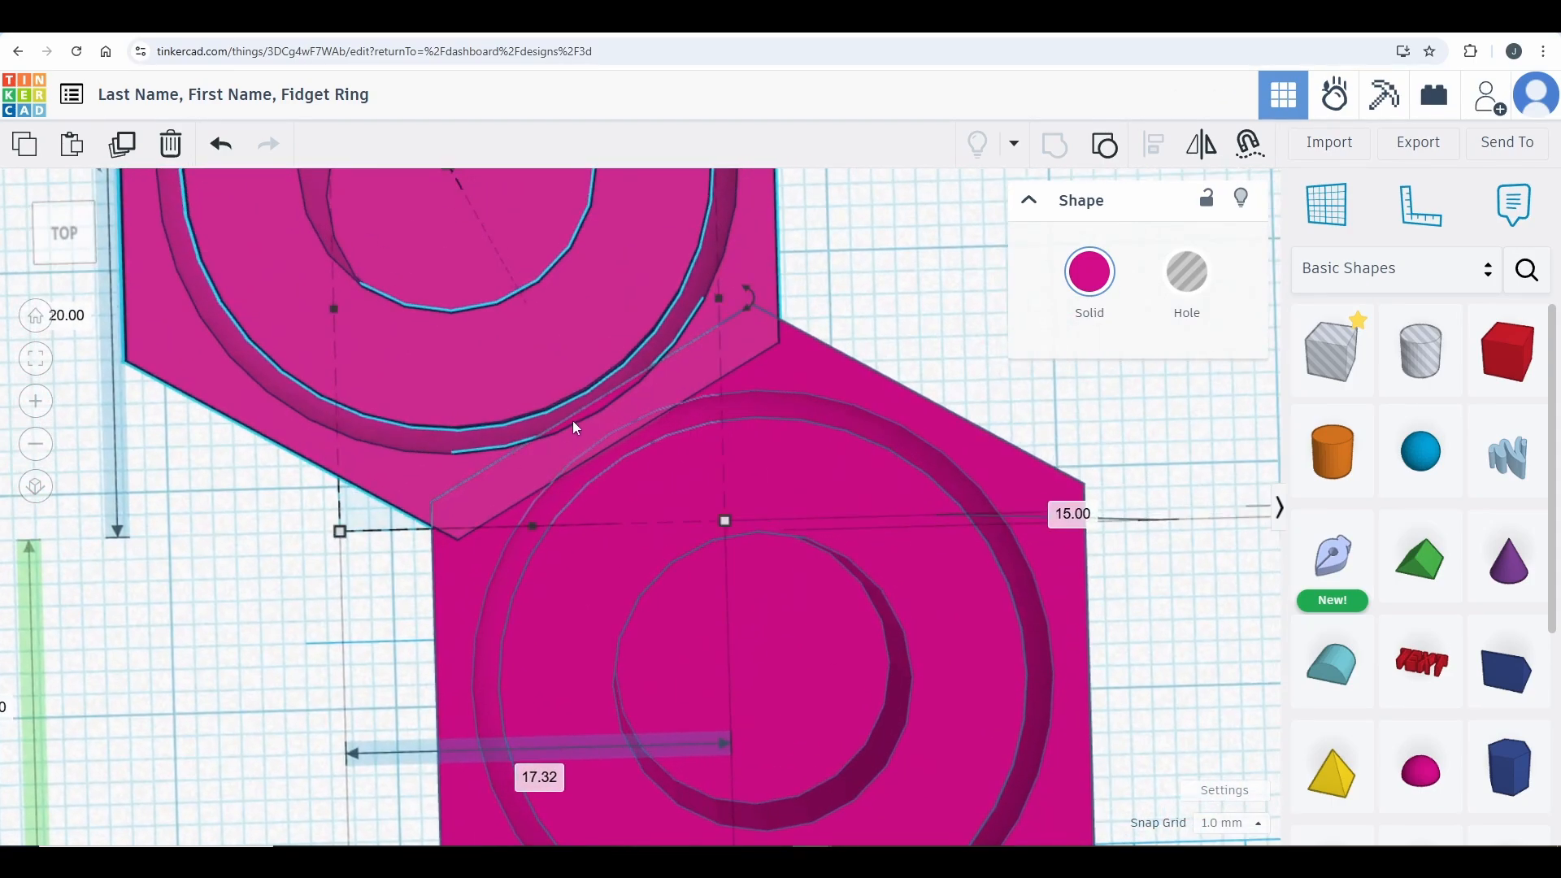
scroll(572, 421, "down", 4)
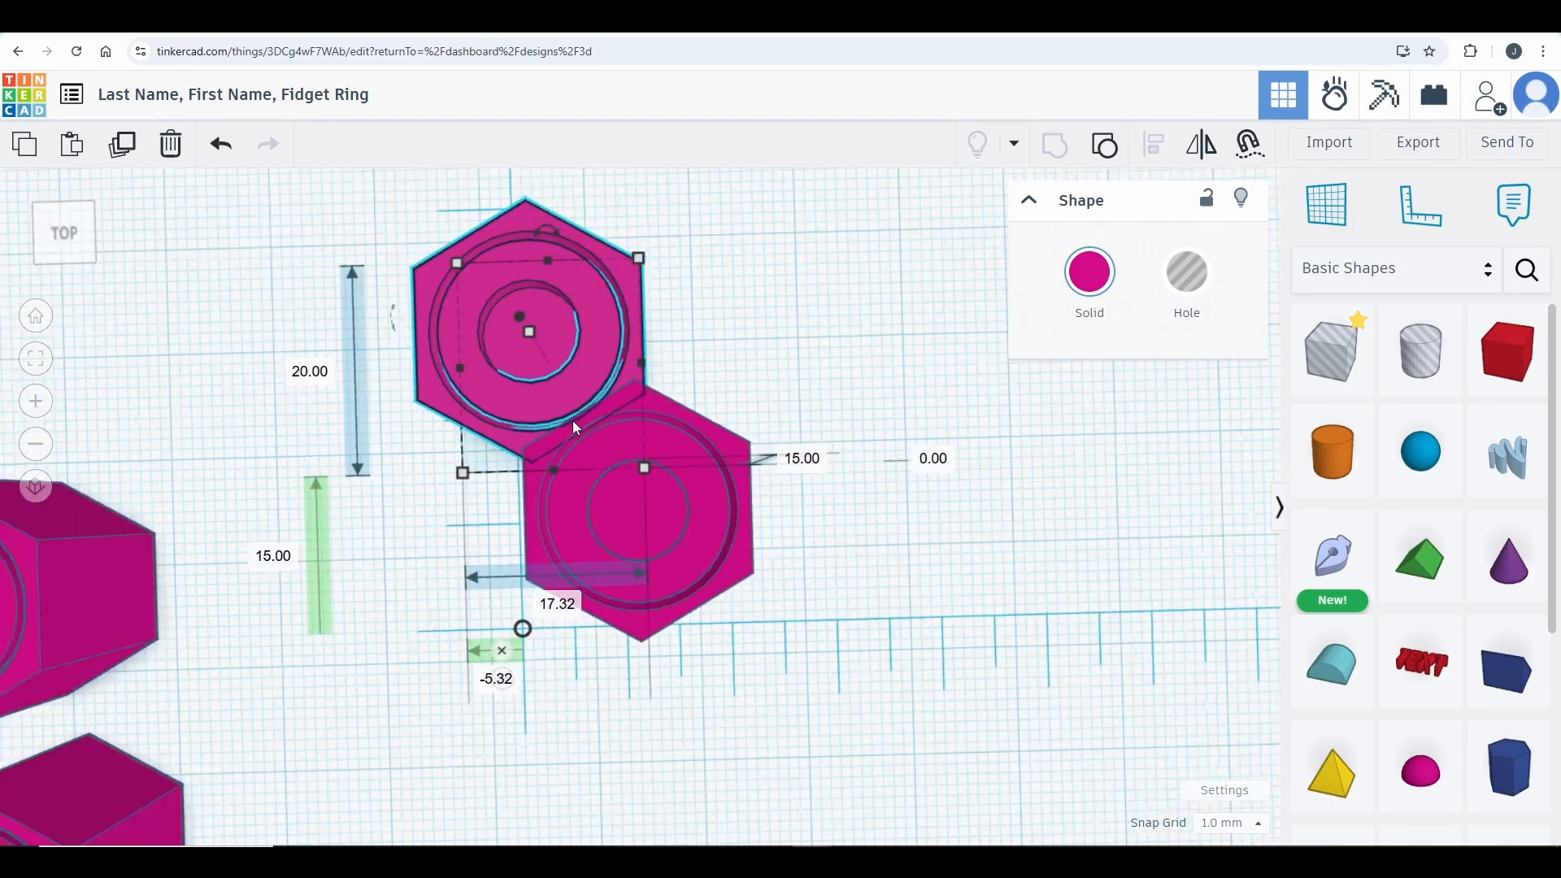
Step: Place the middle copy against the original's right face with a slight overlap, at ruler offsets of 19 mm and 1 mm
left_click(210, 587)
scroll(210, 587, "down", 2)
left_click_drag(143, 608, 810, 534)
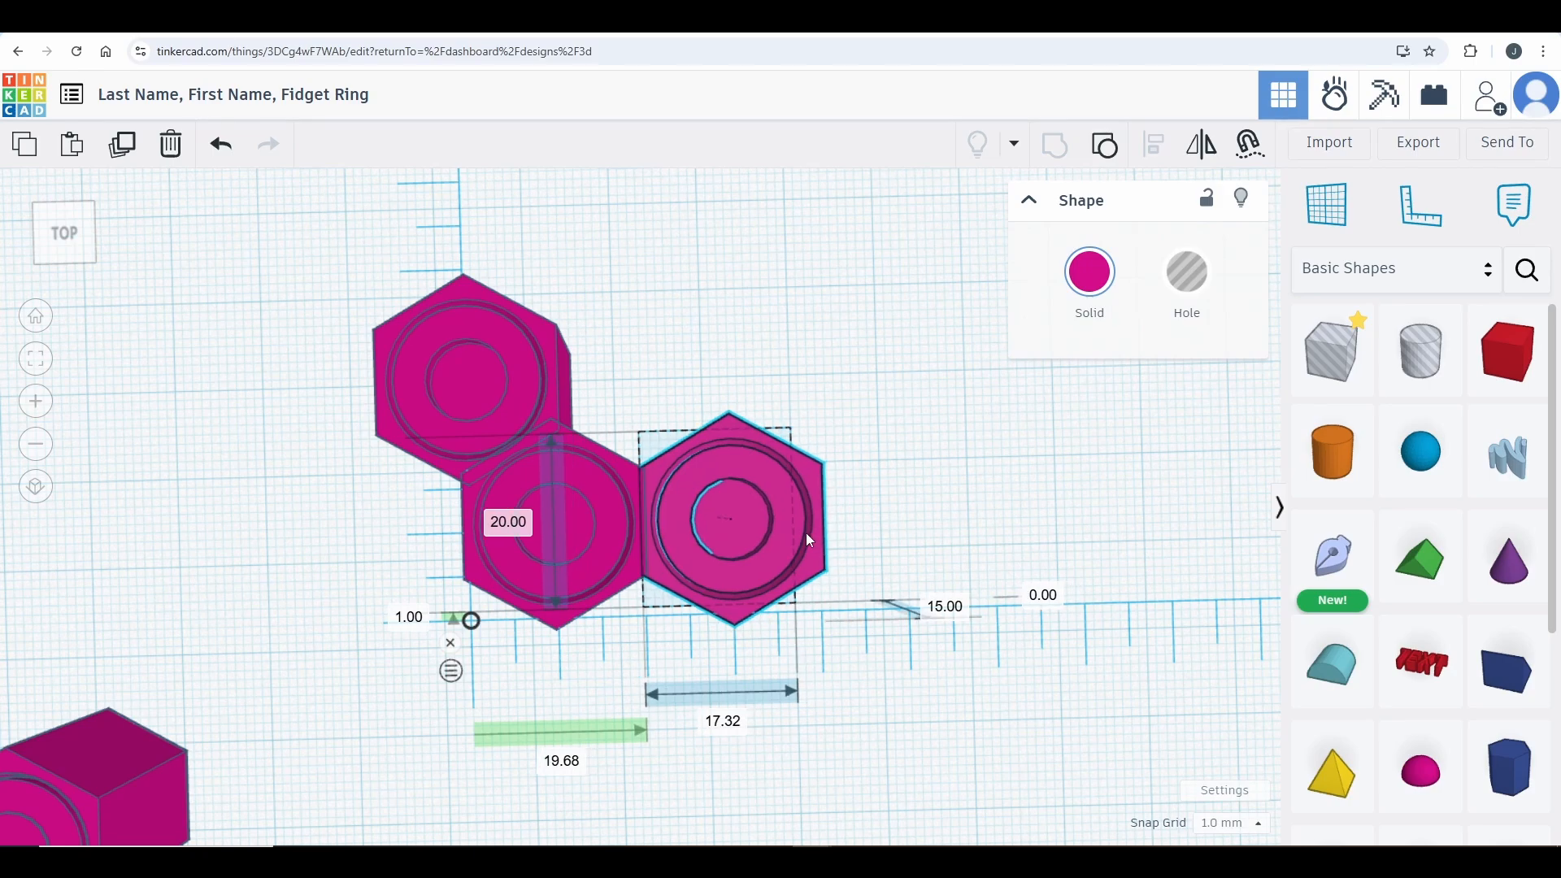
left_click_drag(803, 533, 802, 533)
scroll(801, 539, "up", 5)
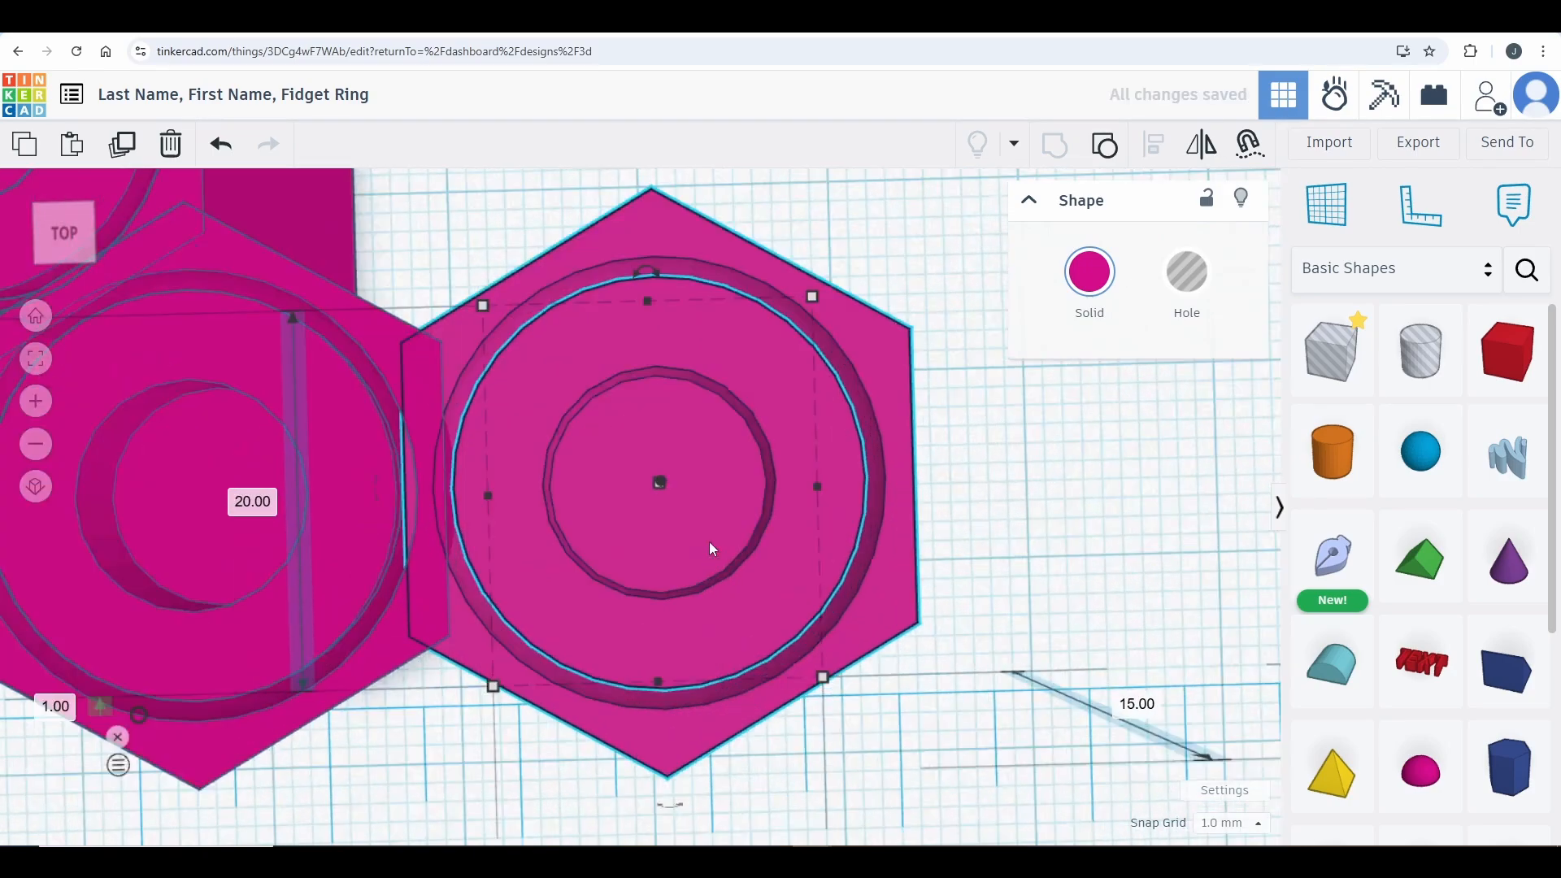
middle_click_drag(613, 551, 709, 546)
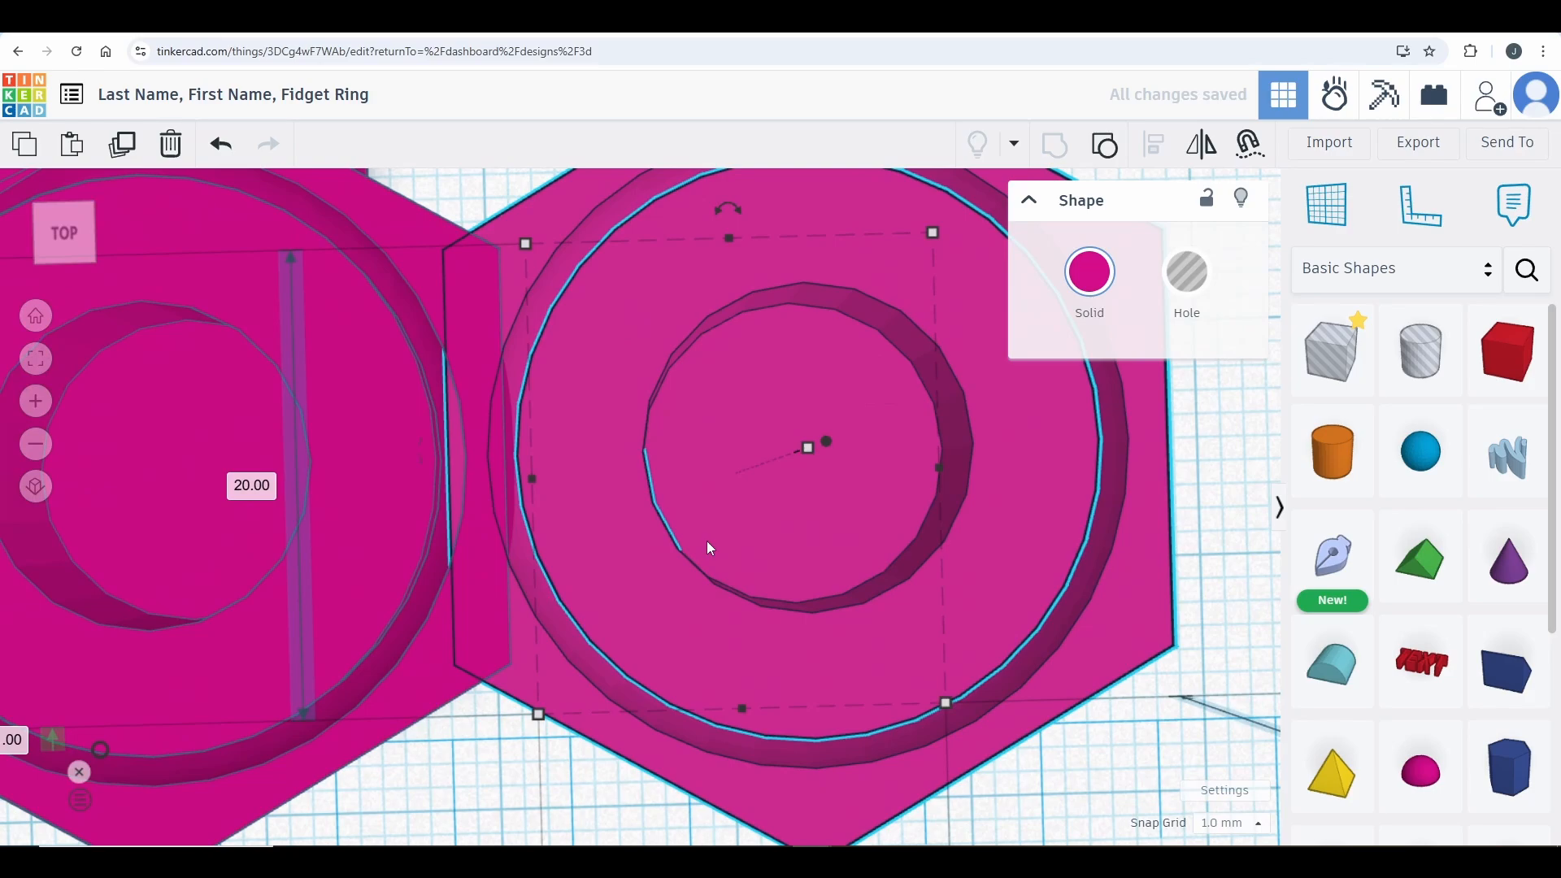
scroll(575, 549, "down", 5)
scroll(574, 548, "up", 4)
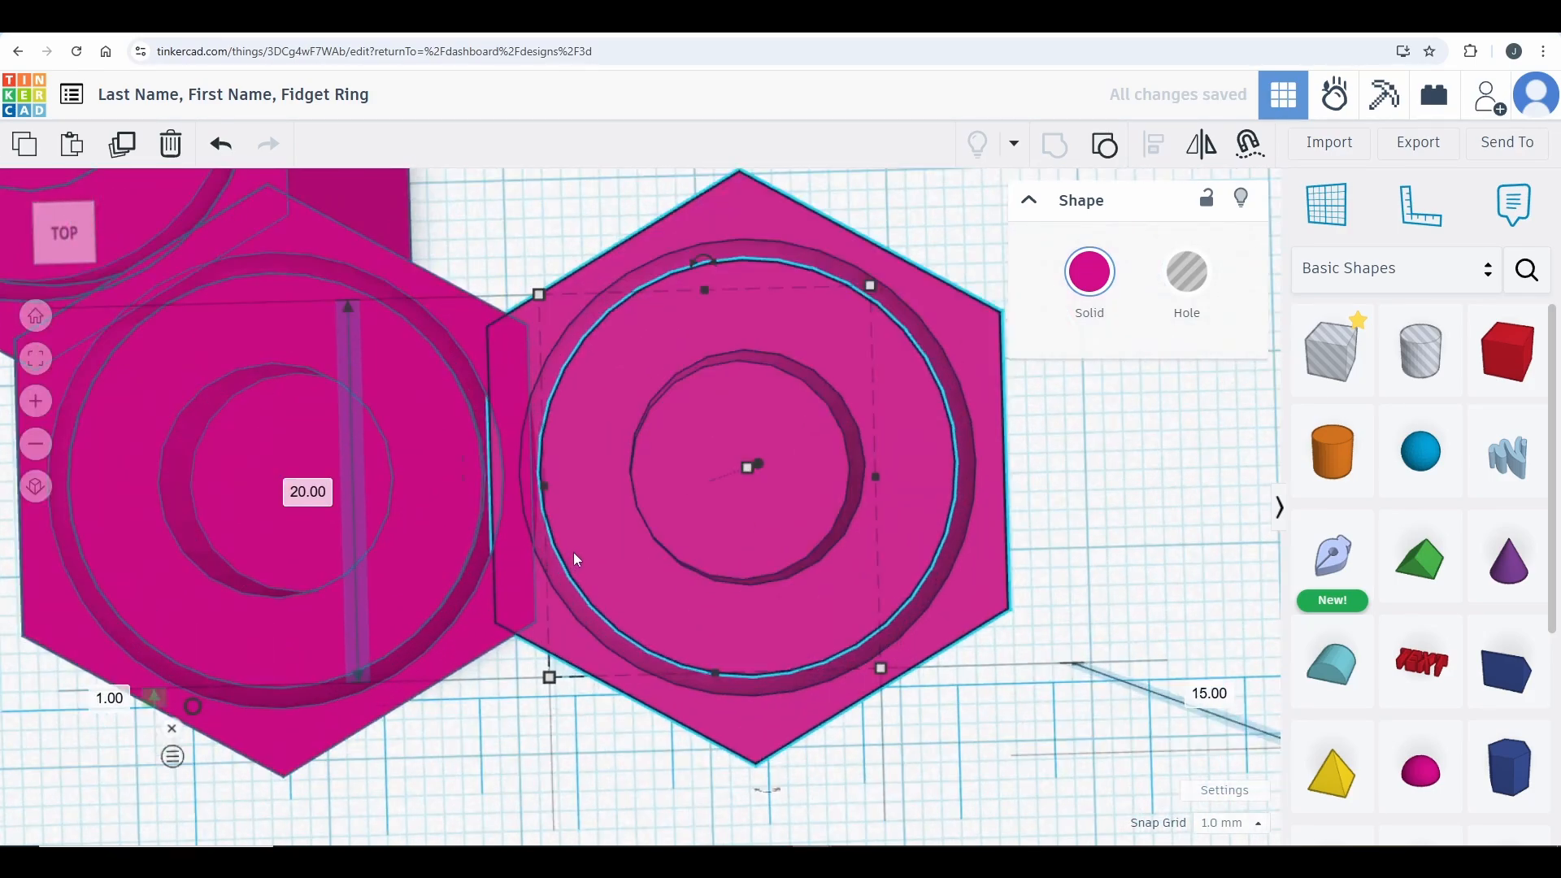
middle_click_drag(590, 554, 604, 554)
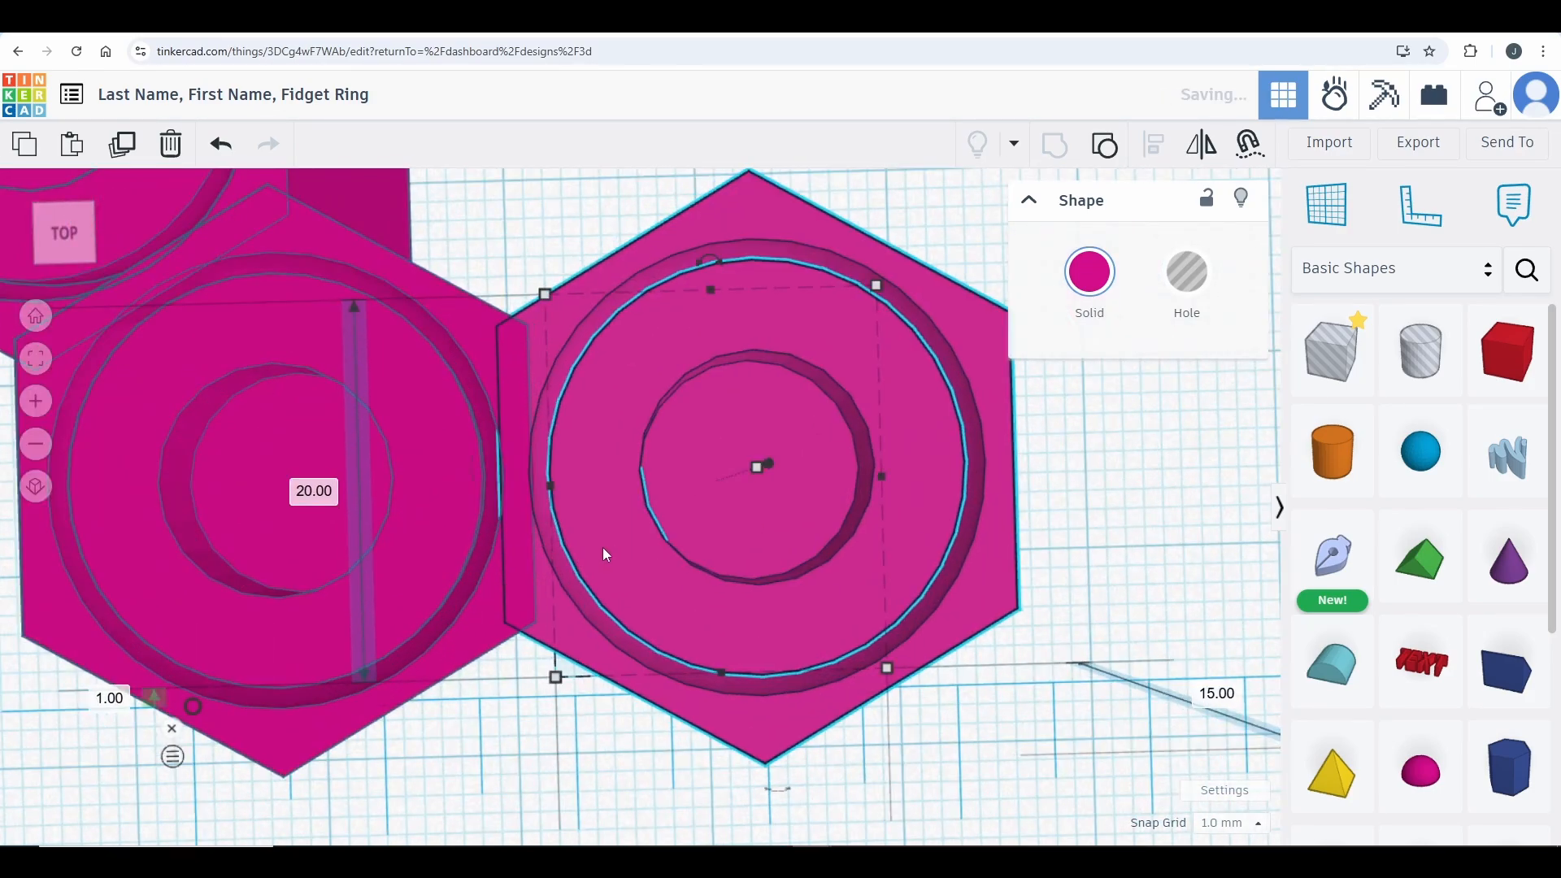
scroll(555, 687, "down", 5)
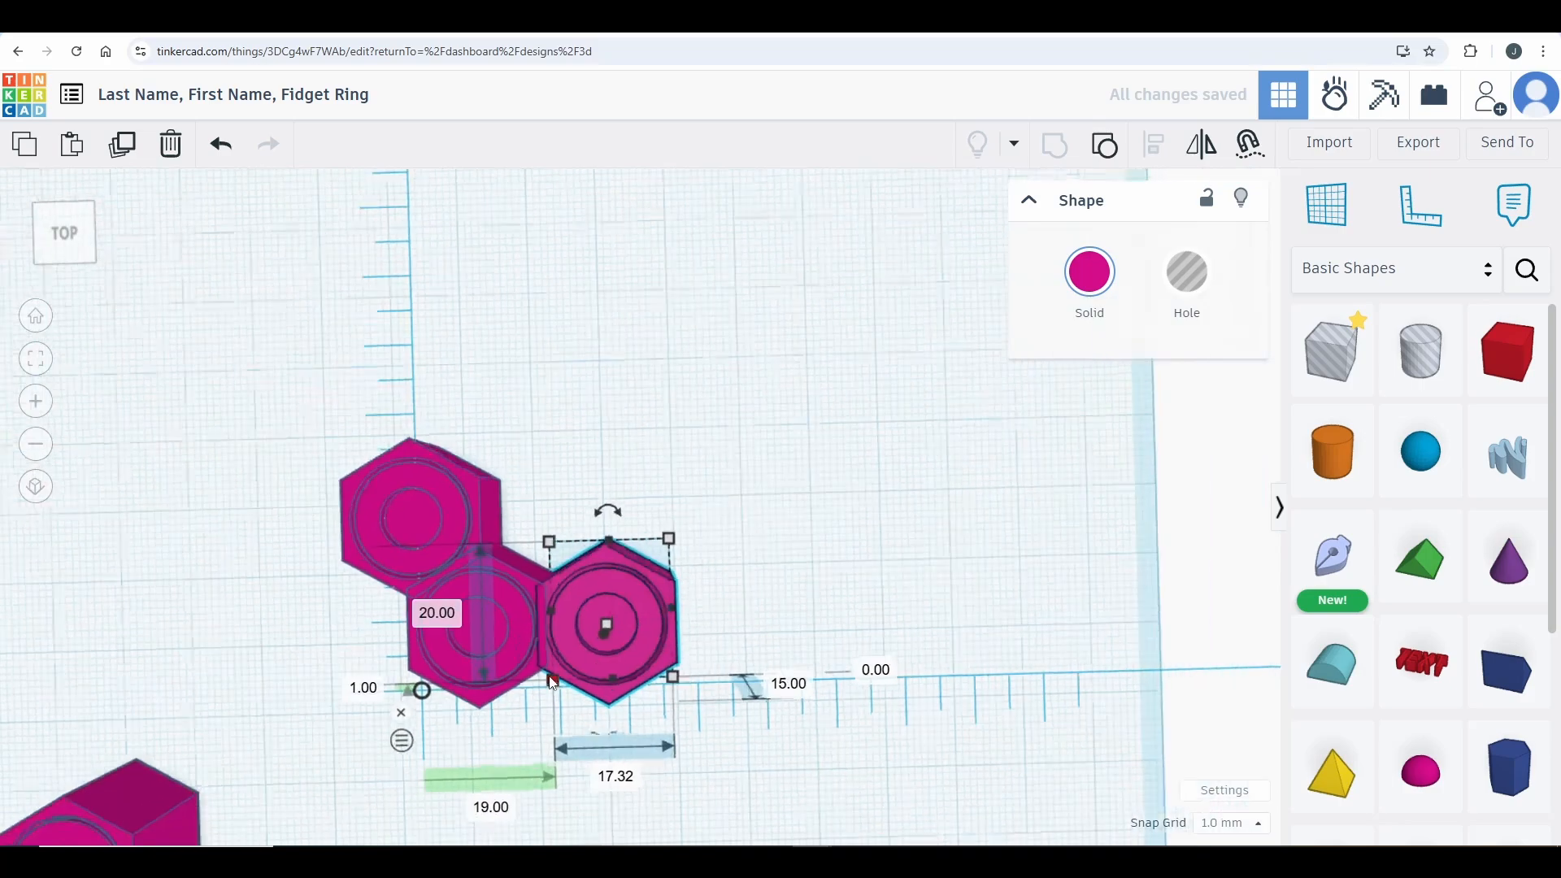
Step: Place the last copy against the original's lower-left face with a slight overlap, at a front-to-back ruler offset of -13 mm
left_click(341, 593)
middle_click_drag(326, 594, 349, 518)
left_click(290, 603)
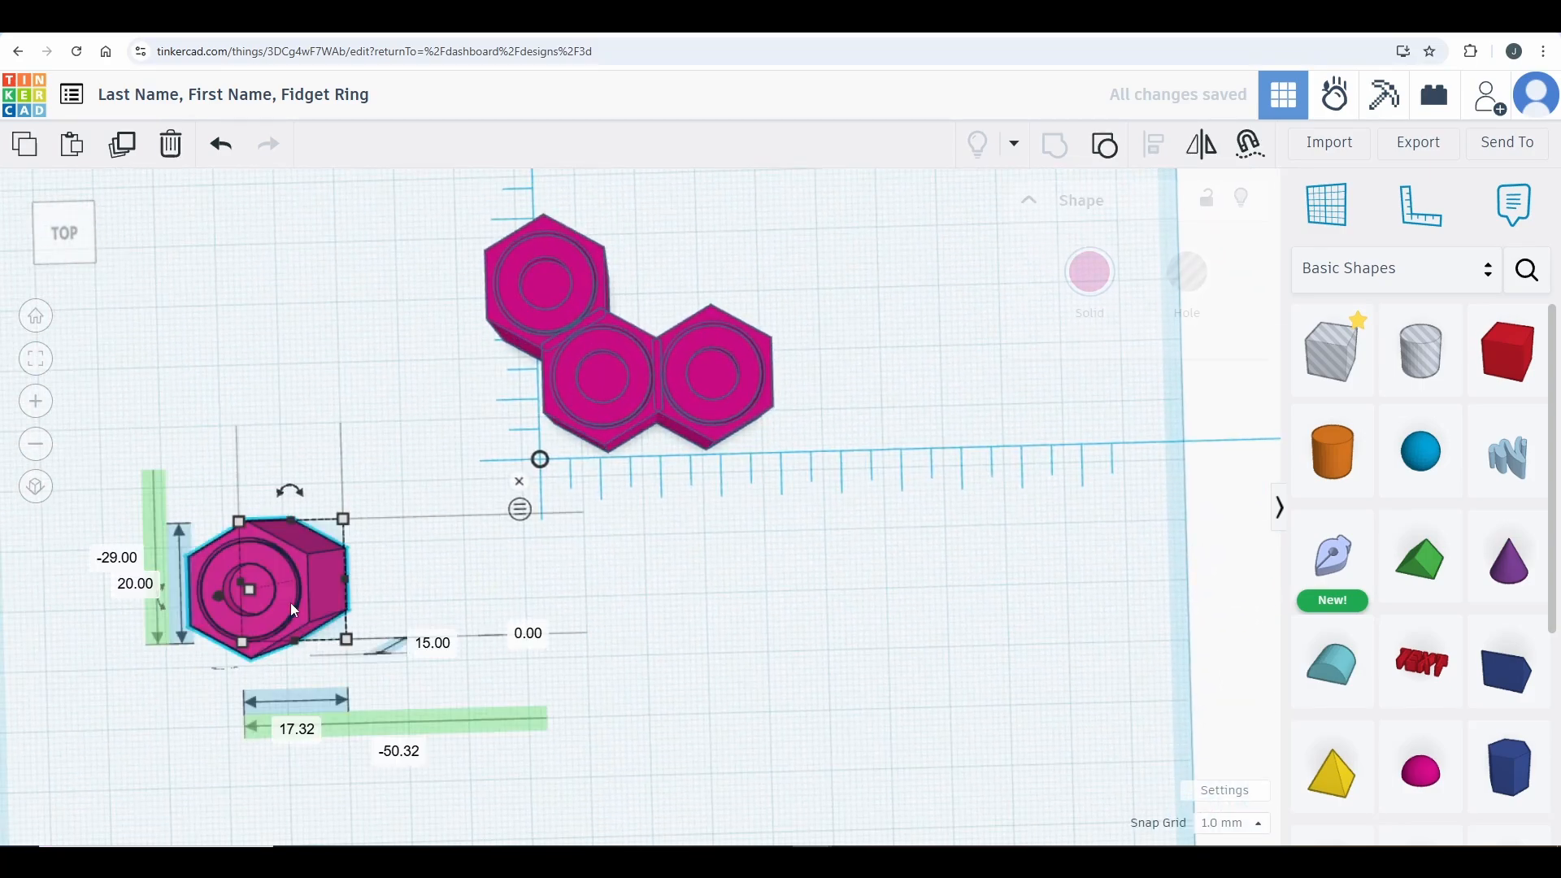
left_click_drag(286, 620, 574, 499)
scroll(574, 499, "up", 6)
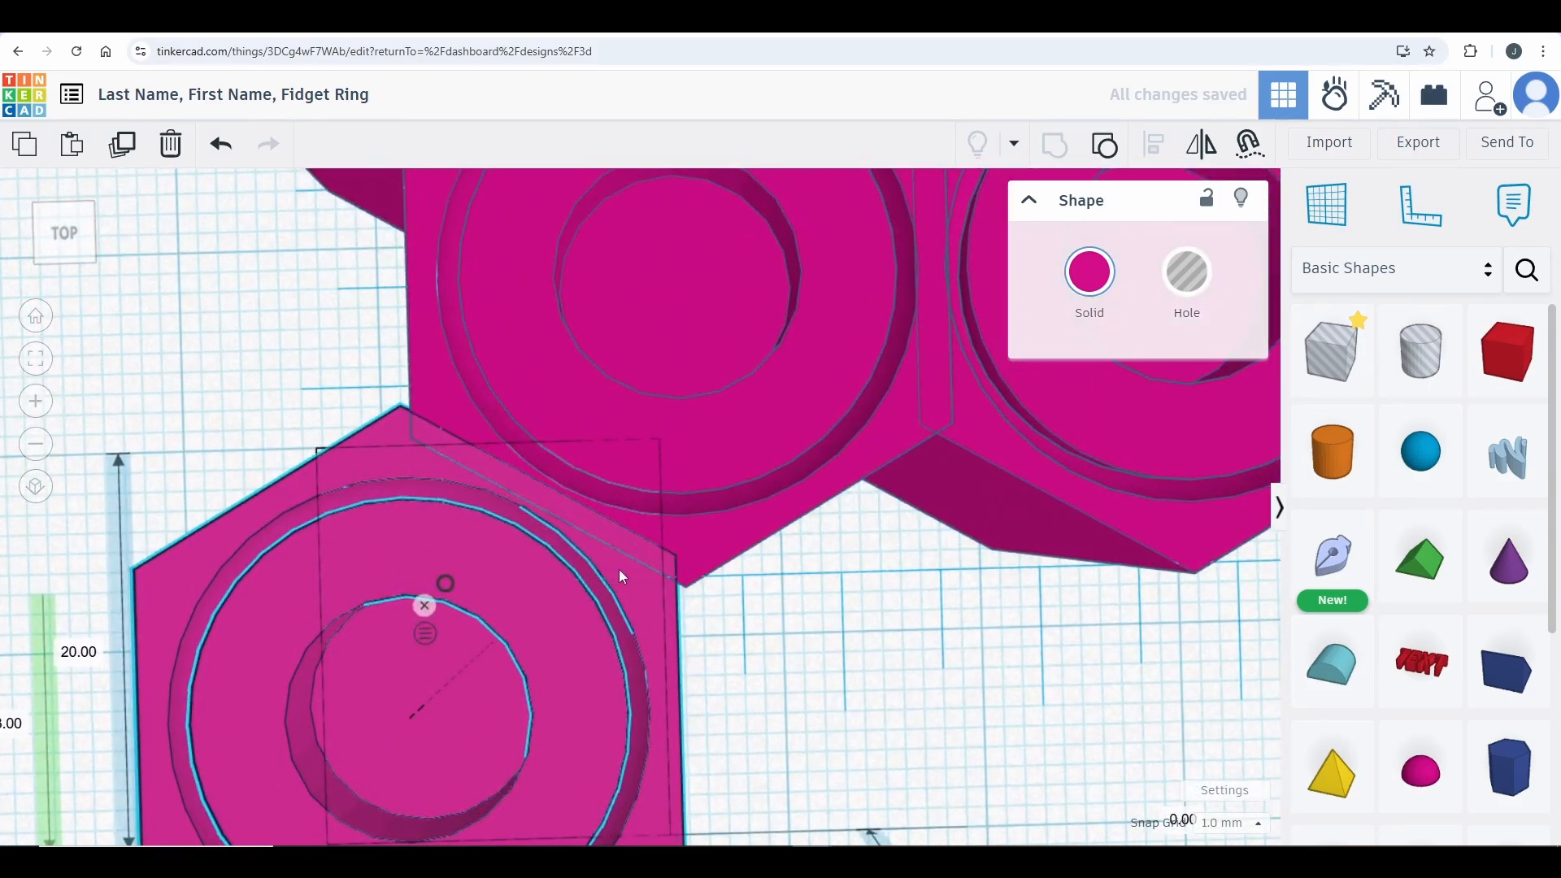
key("Right")
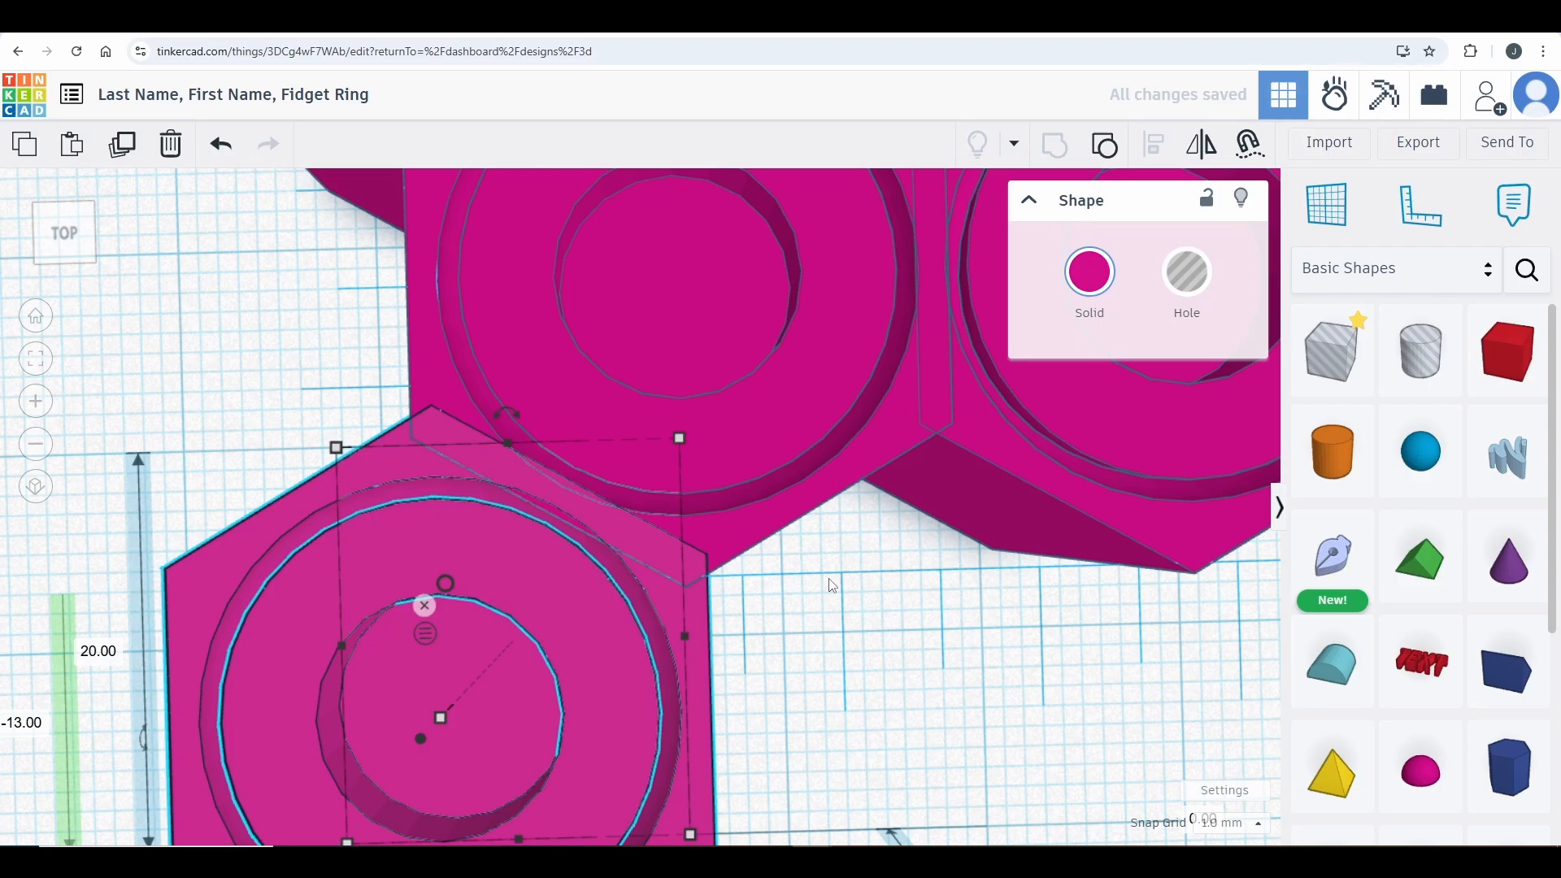
left_click(890, 697)
Step: Select all four overlapping hexagonal units and group them into one fidget body
scroll(890, 692, "down", 3)
scroll(890, 691, "down", 2)
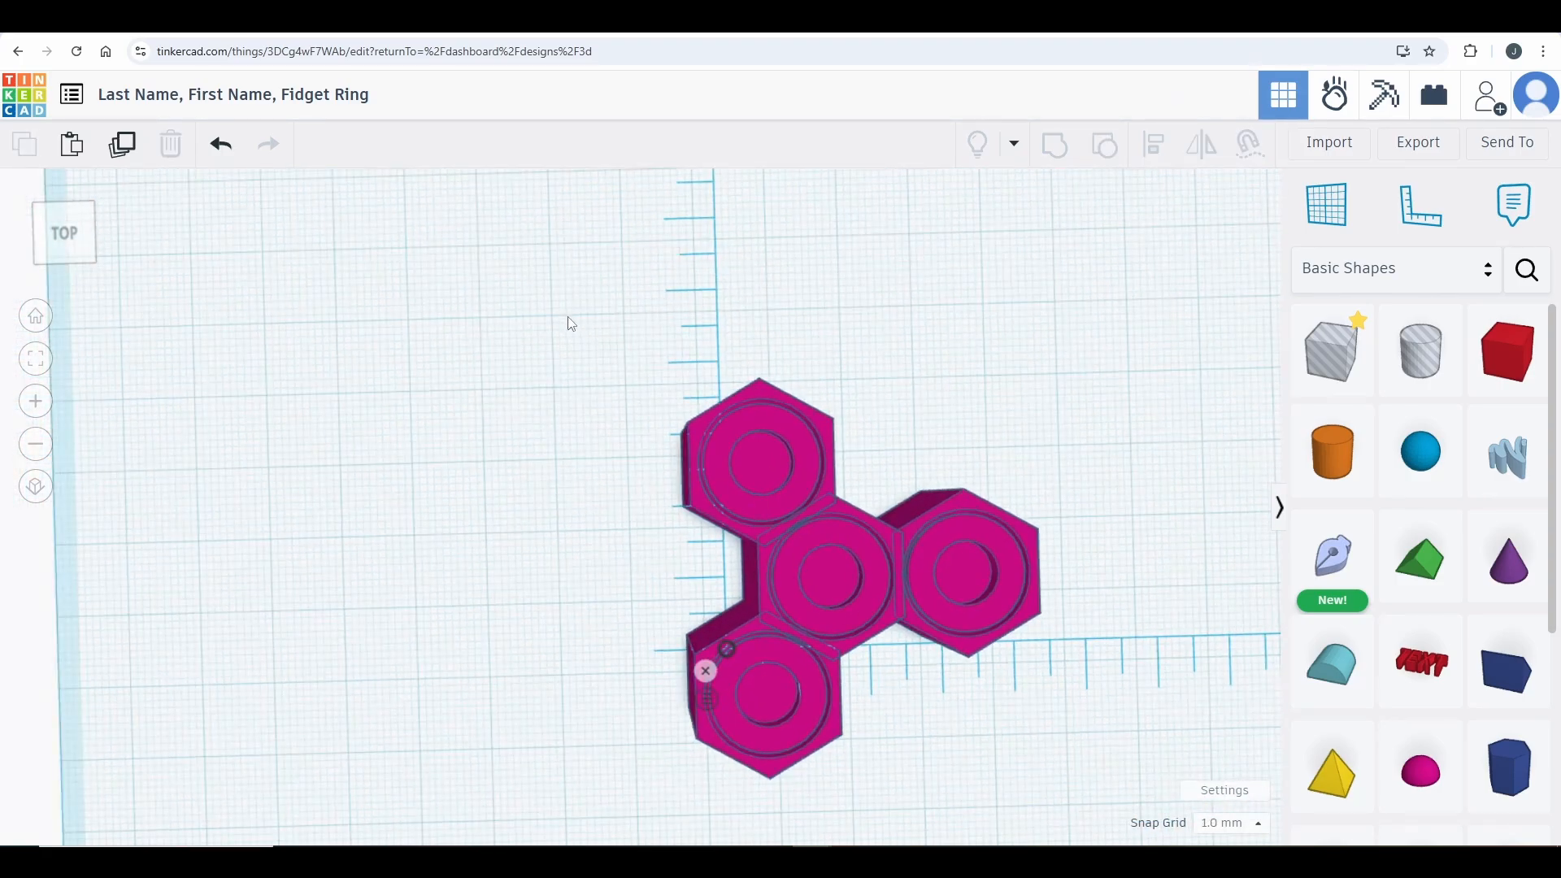
left_click_drag(517, 300, 1135, 810)
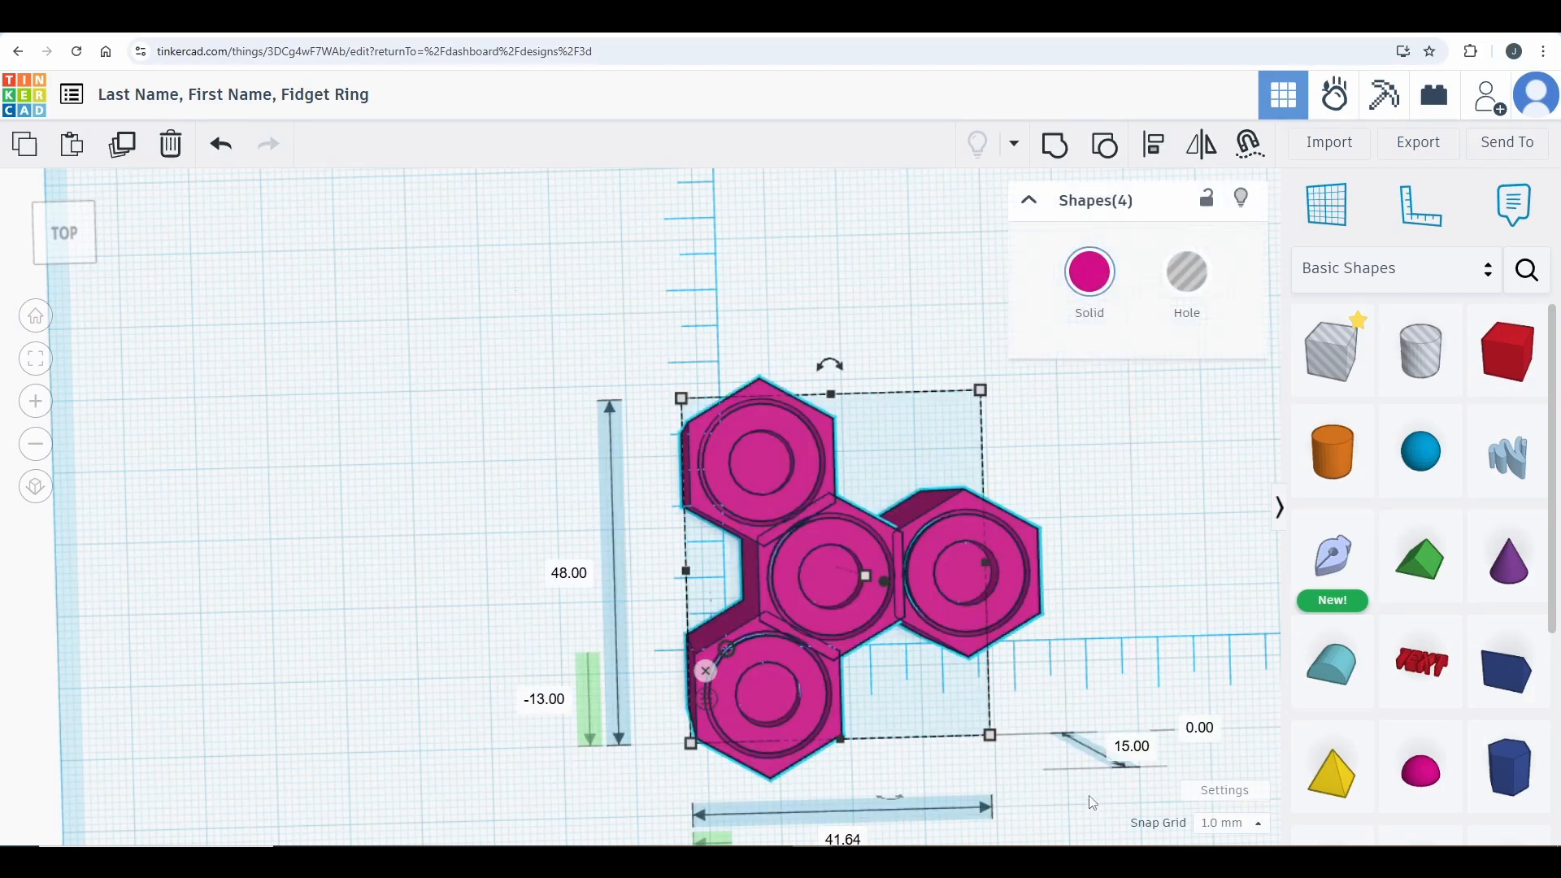
left_click(1060, 149)
left_click(527, 409)
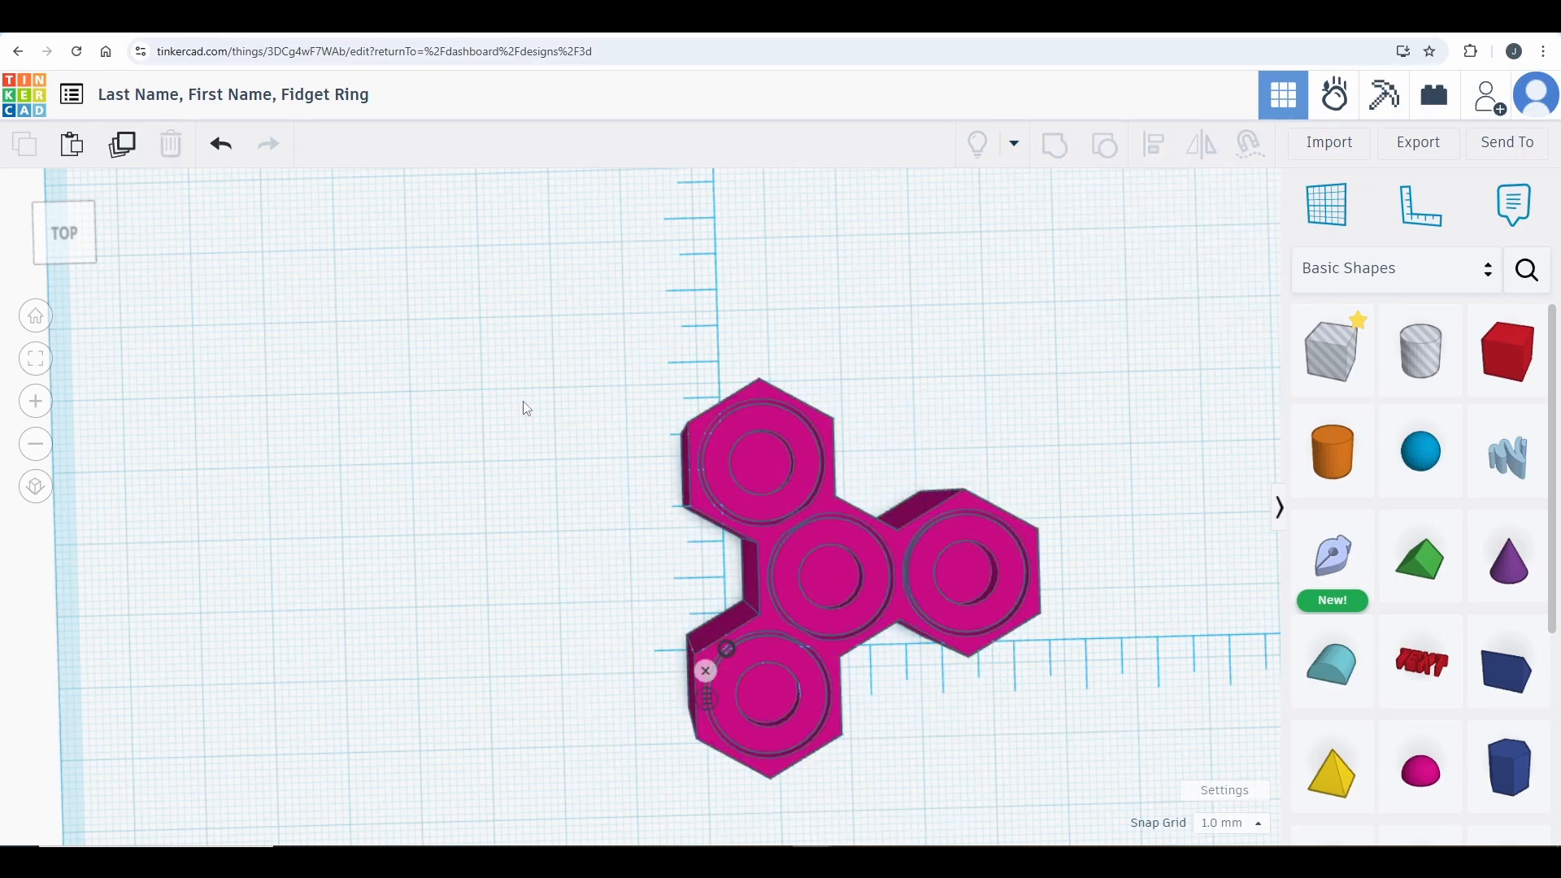
middle_click_drag(544, 411, 383, 345)
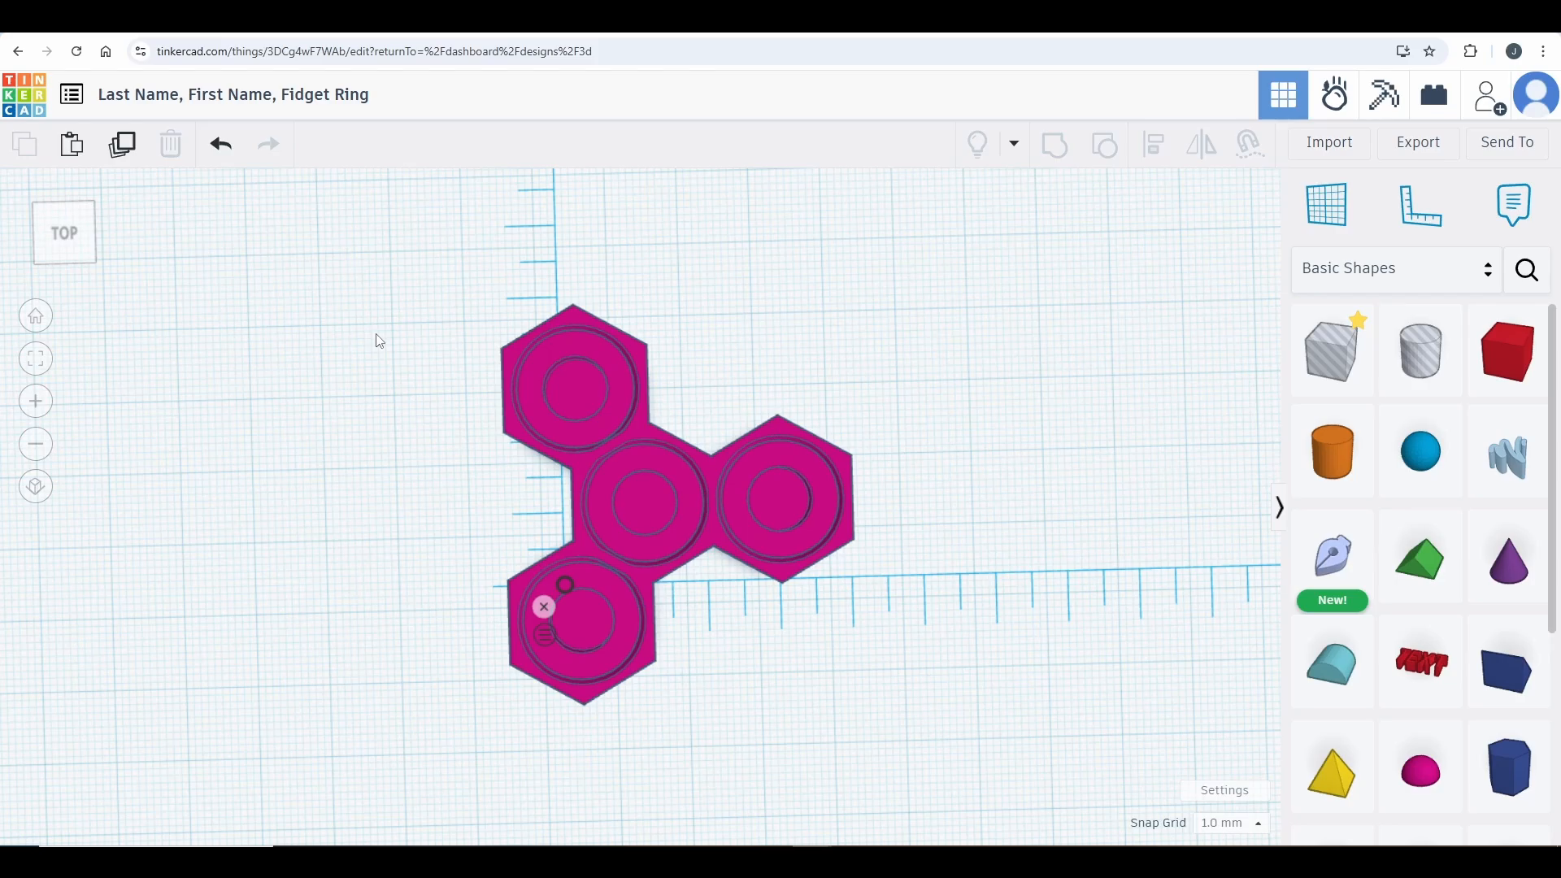